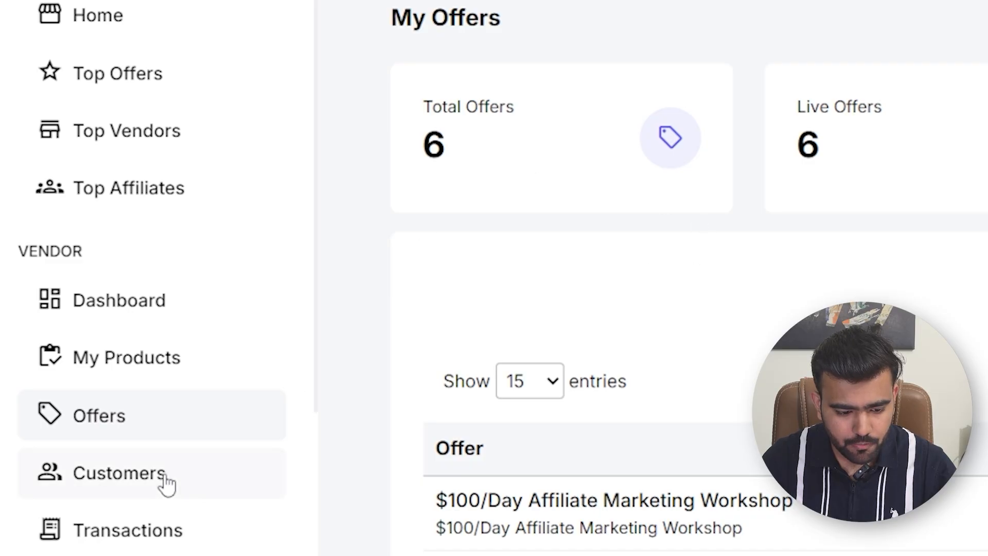
Review the My Offers summary cards for total, live and draft offers and affiliates, and examine the offers list
{"action": "left_click_drag", "start_coordinate": [414, 111], "coordinate": [510, 113]}
{"action": "left_click", "coordinate": [859, 137]}
{"action": "left_click_drag", "start_coordinate": [394, 165], "coordinate": [443, 170]}
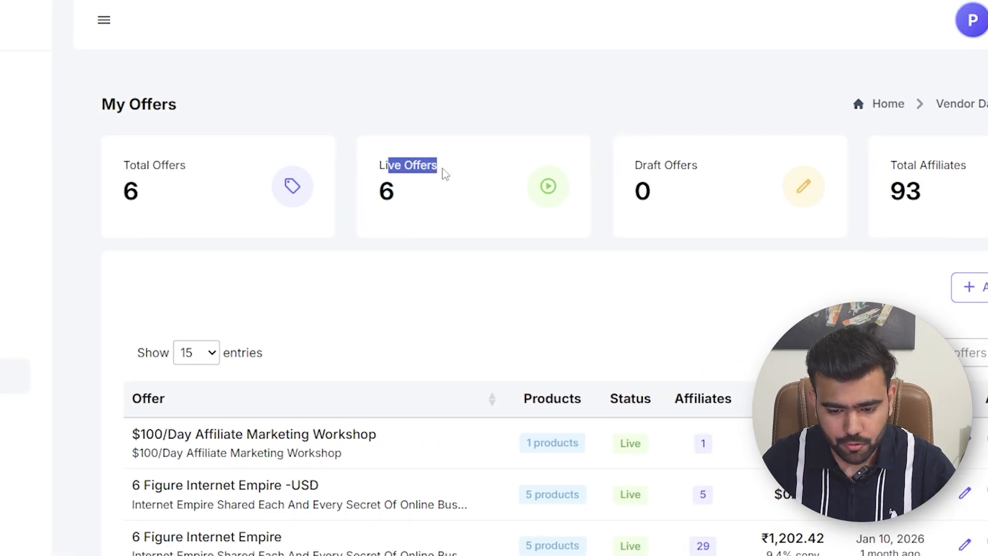
{"action": "left_click", "coordinate": [443, 170]}
{"action": "left_click_drag", "start_coordinate": [647, 164], "coordinate": [700, 163]}
{"action": "left_click", "coordinate": [699, 161]}
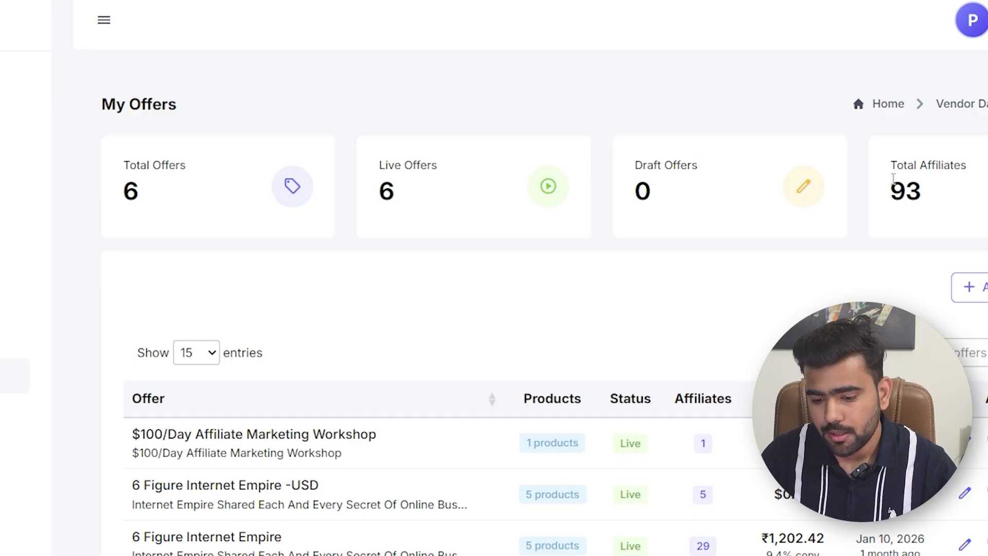
{"action": "left_click_drag", "start_coordinate": [891, 165], "coordinate": [965, 158]}
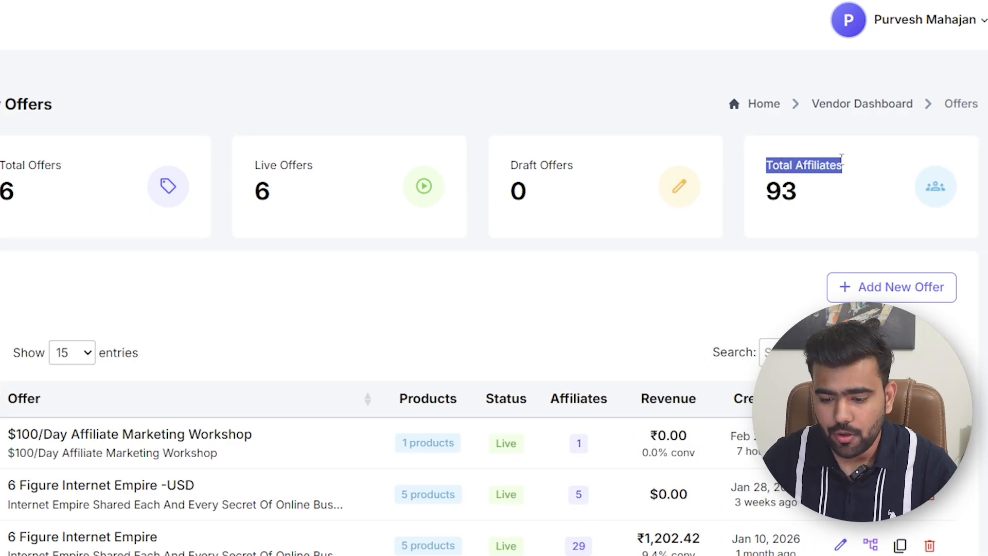
{"action": "left_click", "coordinate": [844, 160]}
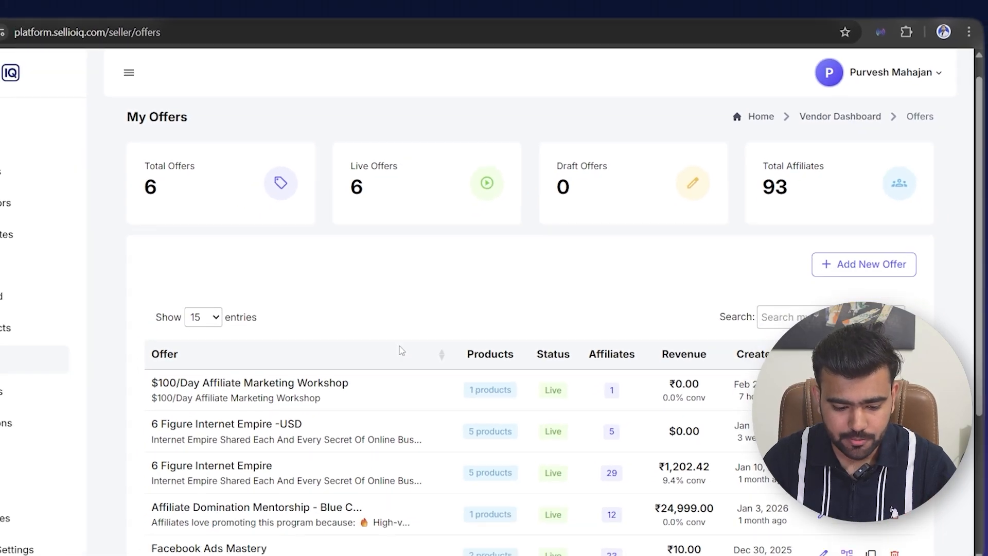
{"action": "scroll", "coordinate": [402, 350], "scroll_direction": "down", "scroll_amount": 3}
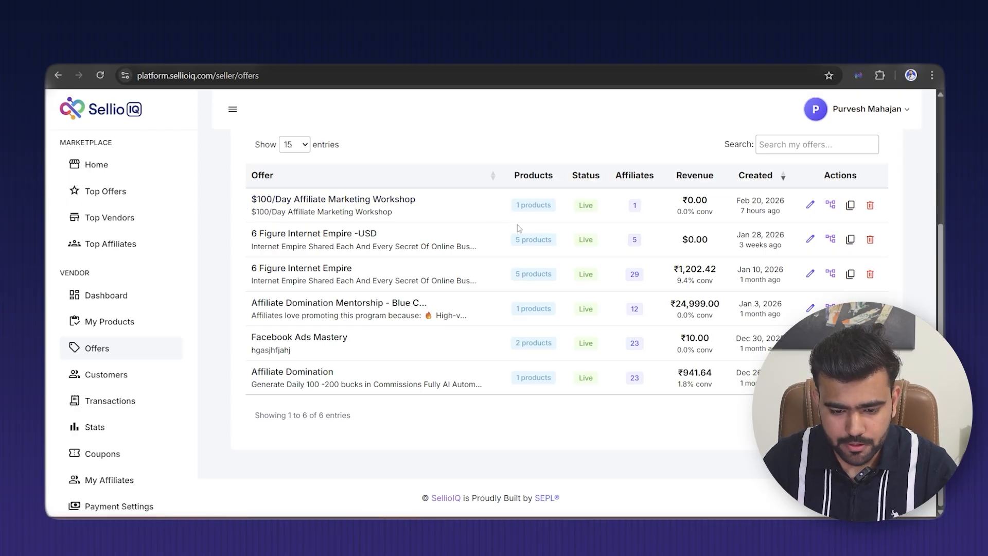
Start a new offer and enter "Test Offer" as its title
{"action": "scroll", "coordinate": [578, 261], "scroll_direction": "up", "scroll_amount": 2}
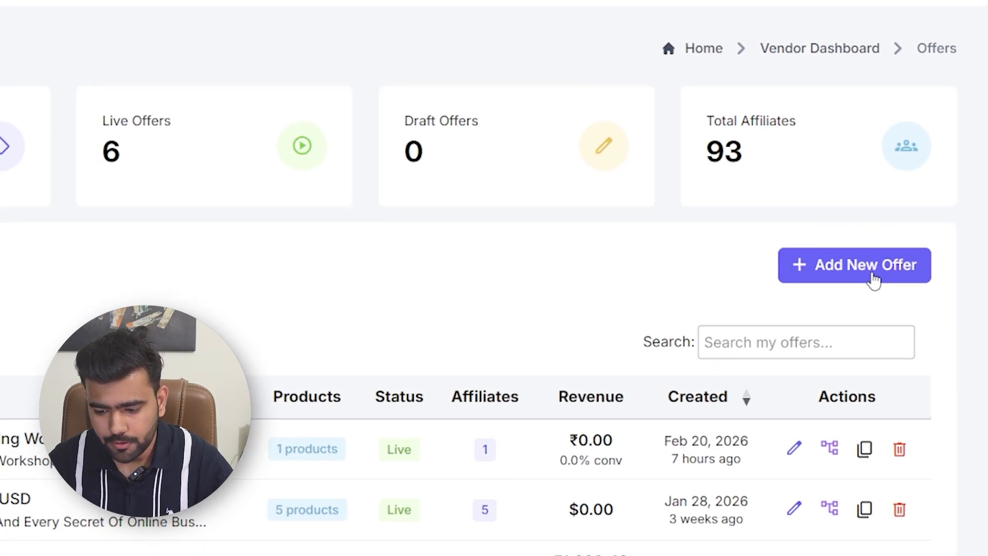
{"action": "left_click", "coordinate": [874, 280]}
{"action": "left_click", "coordinate": [281, 260]}
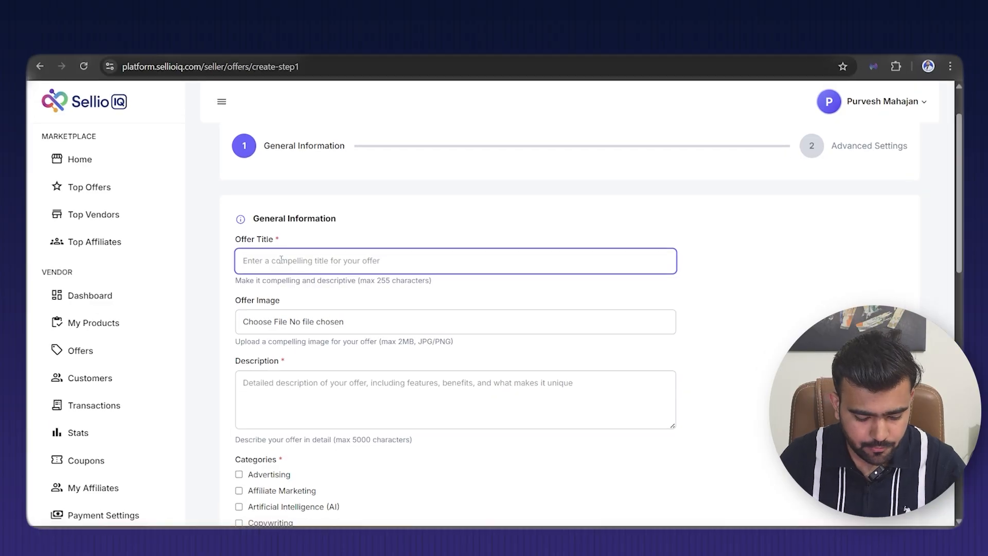
{"action": "type", "text": "a"}
{"action": "key", "text": "BackSpace"}
{"action": "type", "text": "Test"}
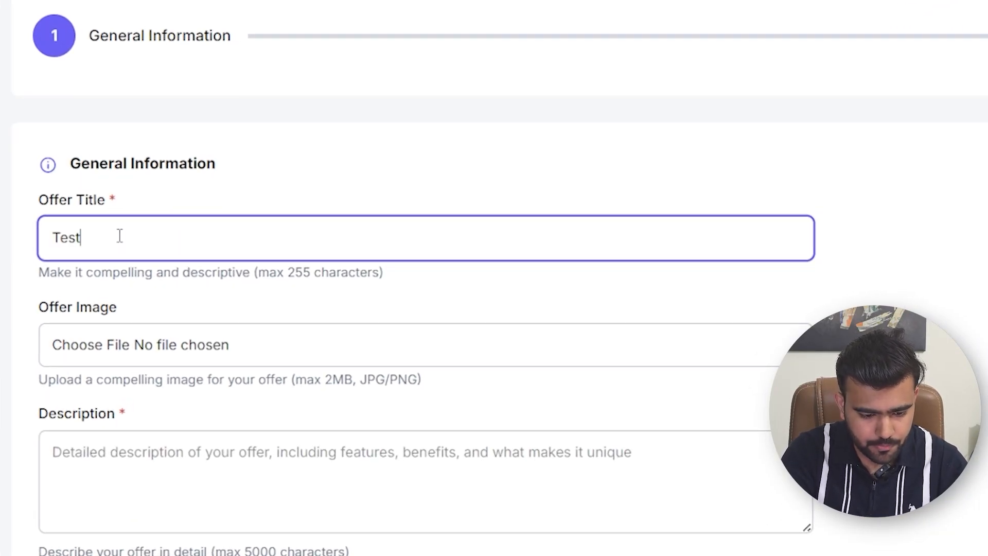
{"action": "type", "text": " Offe"}
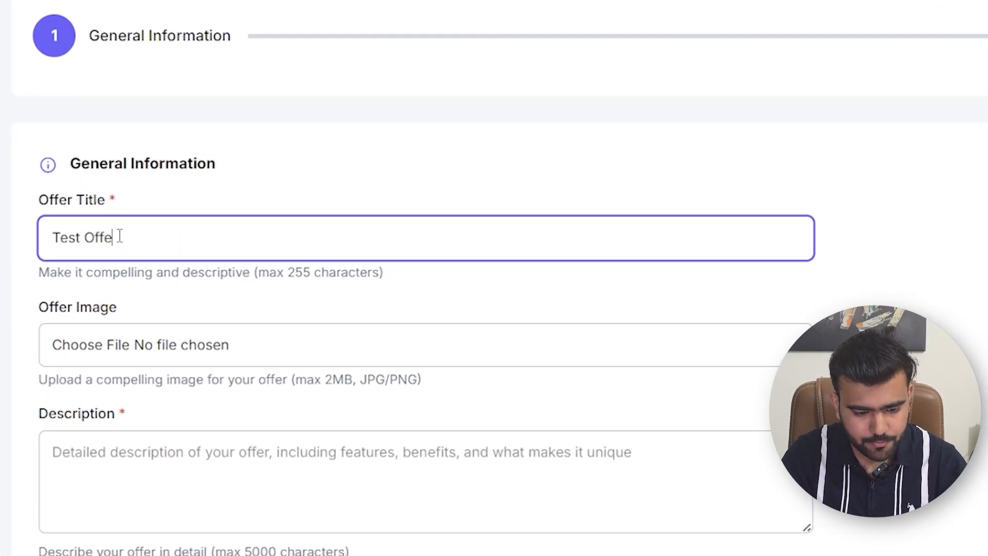
{"action": "type", "text": "r"}
Enter "Test offer" as the offer's description
{"action": "scroll", "coordinate": [184, 136], "scroll_direction": "down", "scroll_amount": 4}
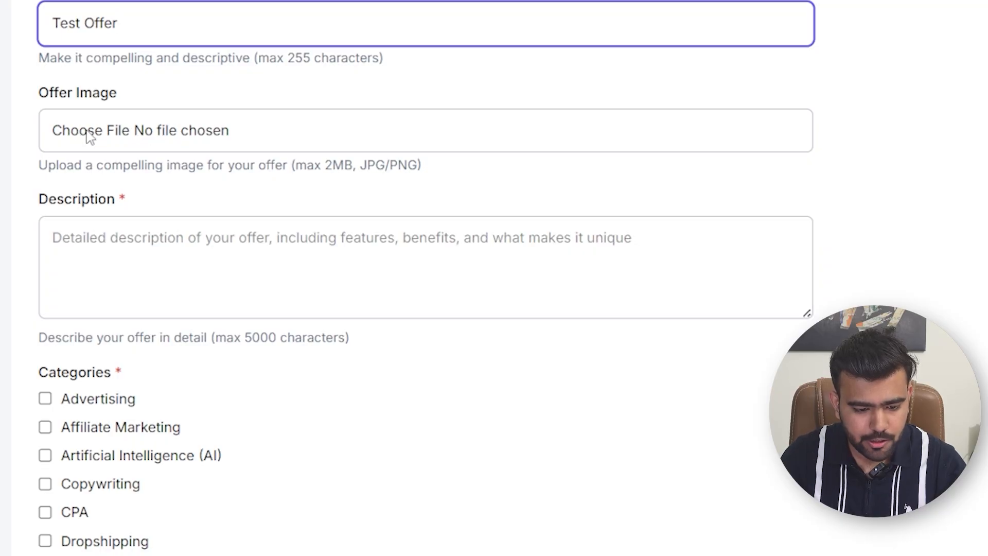
{"action": "left_click", "coordinate": [117, 241]}
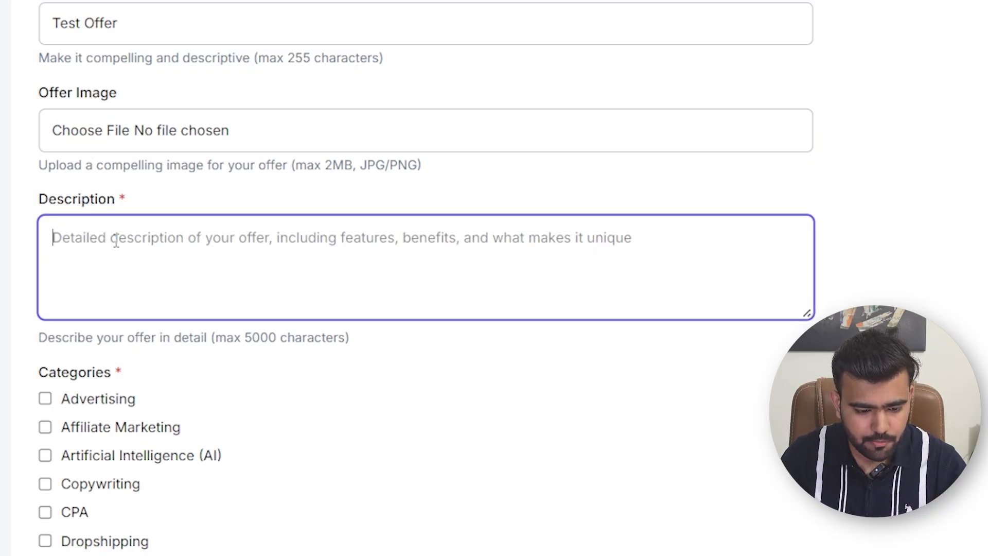
{"action": "type", "text": "Test o"}
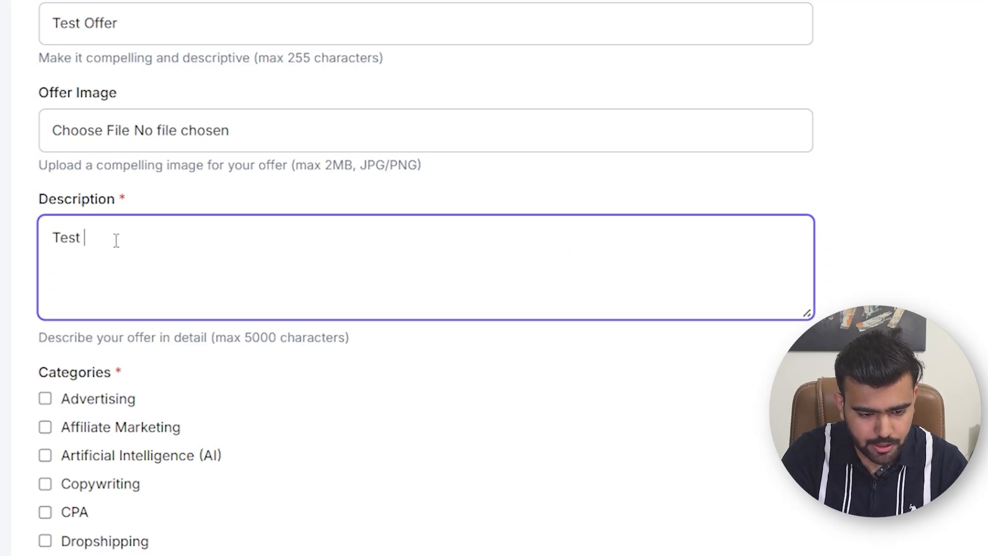
{"action": "type", "text": "ffer"}
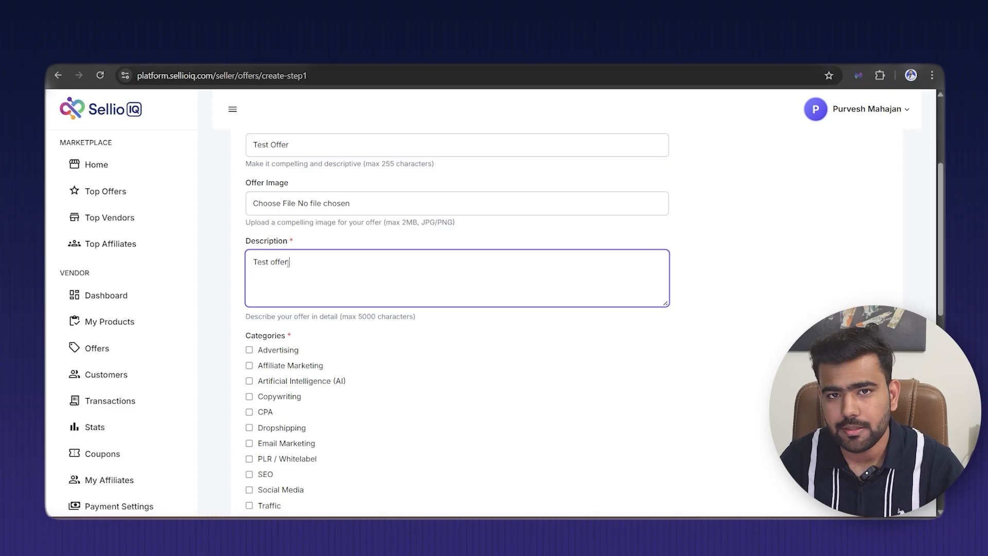
Open Top Offers in a separate tab and examine the description on the Affiliate Domination offer page
{"action": "right_click", "coordinate": [128, 194]}
{"action": "left_click", "coordinate": [143, 209]}
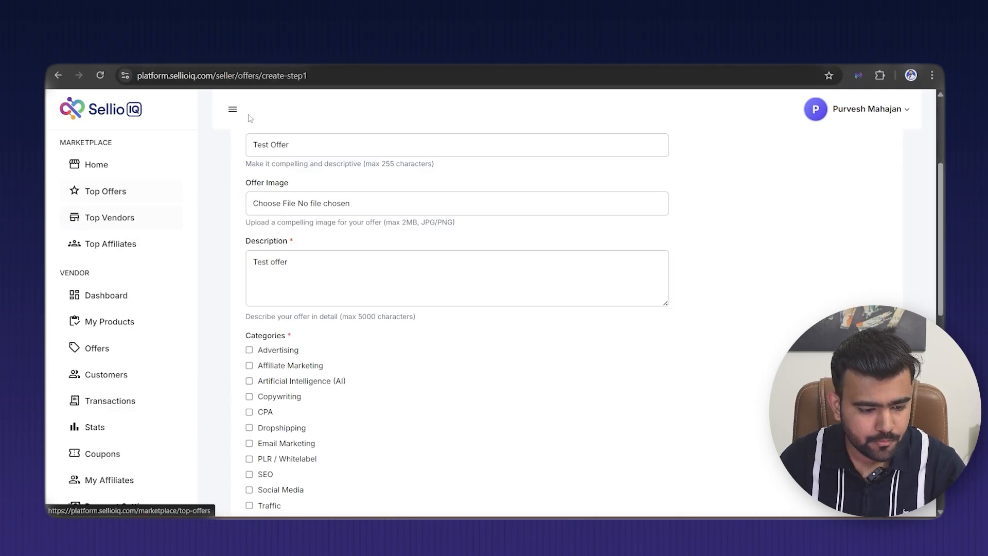
{"action": "key", "text": "ctrl+Tab"}
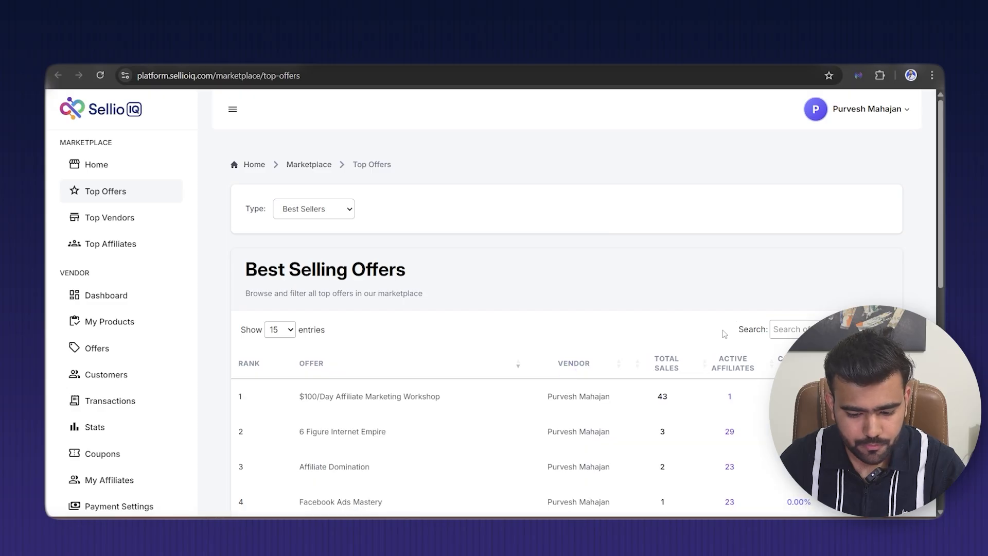
{"action": "scroll", "coordinate": [476, 309], "scroll_direction": "down", "scroll_amount": 4}
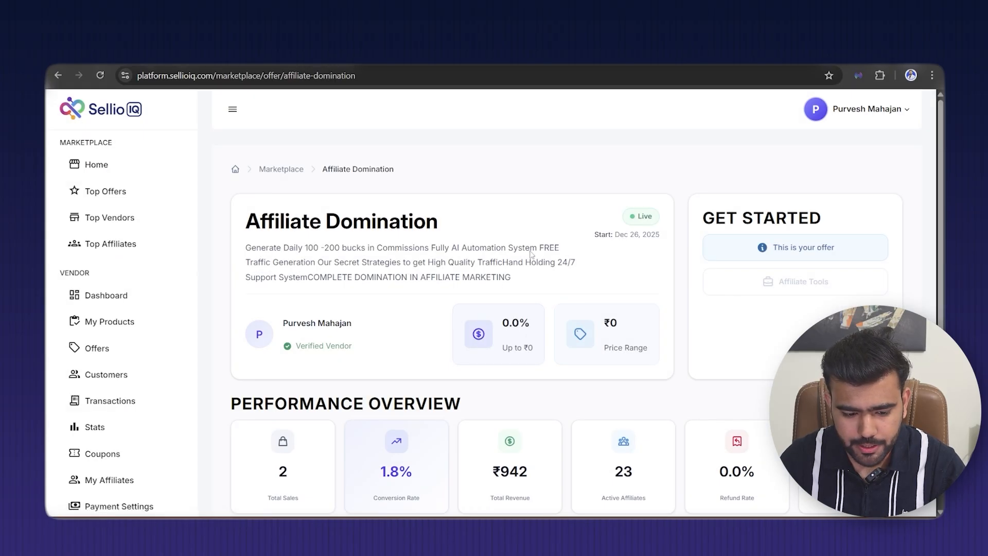
{"action": "left_click_drag", "start_coordinate": [241, 248], "coordinate": [525, 287]}
{"action": "left_click", "coordinate": [527, 286]}
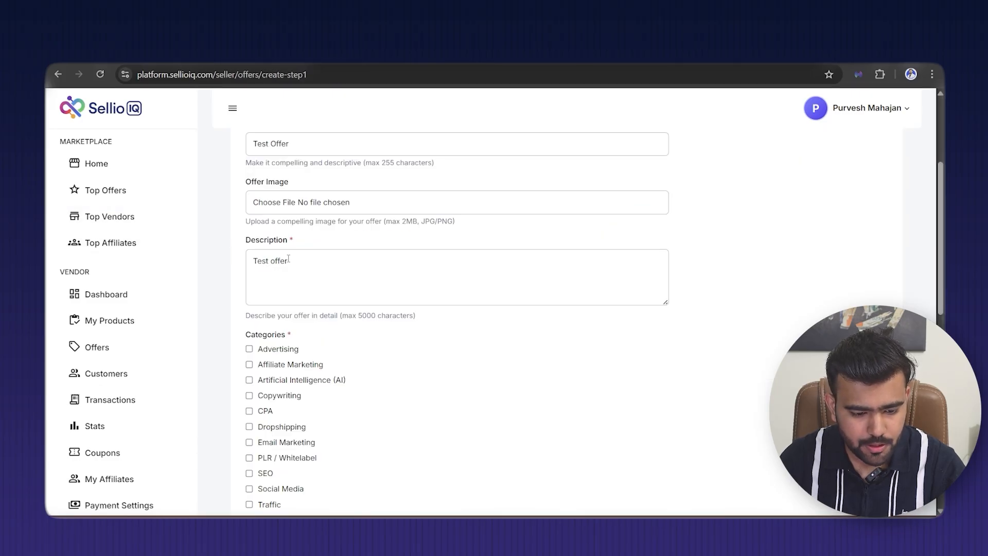
Return to the new offer form and assign the Affiliate Marketing and Copywriting categories
{"action": "scroll", "coordinate": [288, 259], "scroll_direction": "down", "scroll_amount": 3}
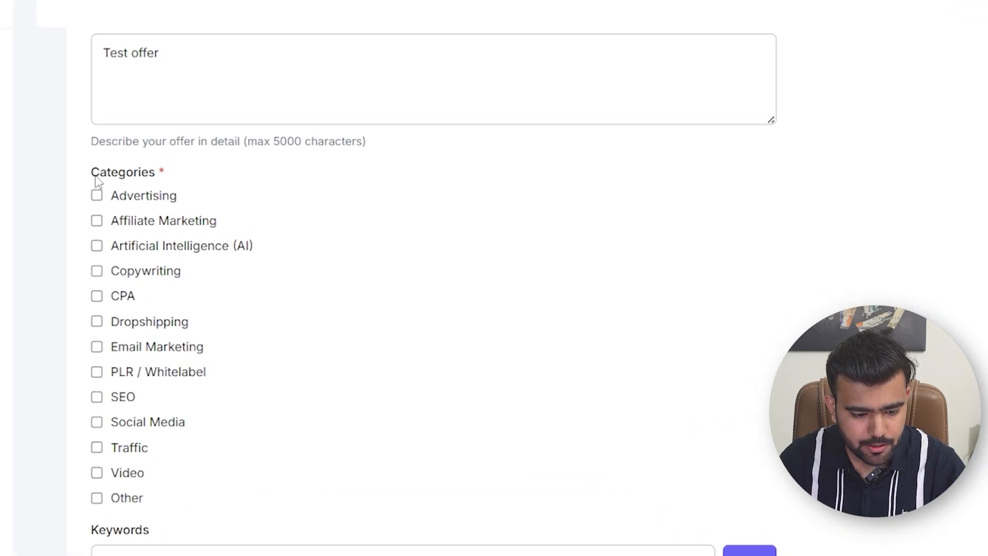
{"action": "left_click_drag", "start_coordinate": [95, 175], "coordinate": [149, 176]}
{"action": "left_click", "coordinate": [150, 175]}
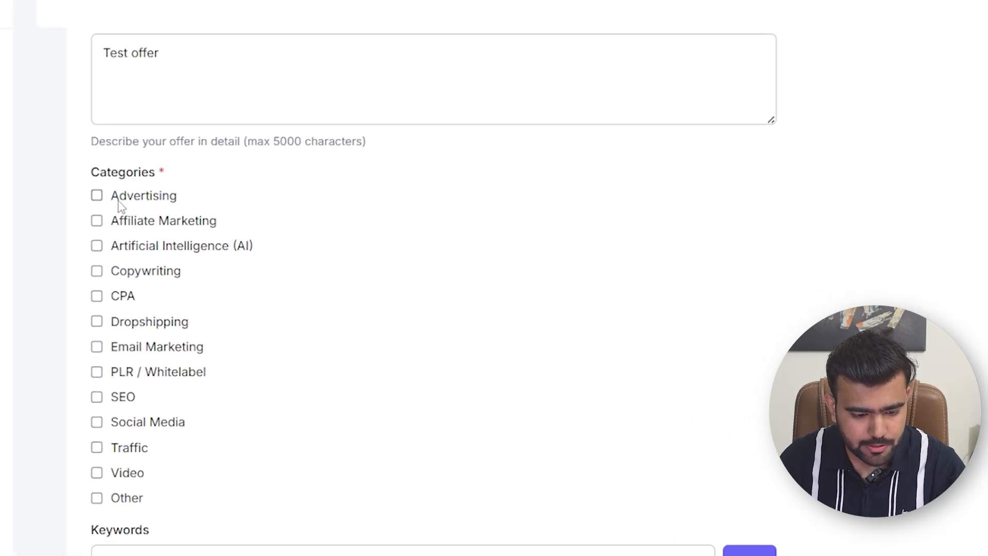
{"action": "left_click", "coordinate": [97, 221]}
{"action": "left_click", "coordinate": [98, 271]}
Add the keyword "make money online" to the offer
{"action": "scroll", "coordinate": [369, 300], "scroll_direction": "down", "scroll_amount": 3}
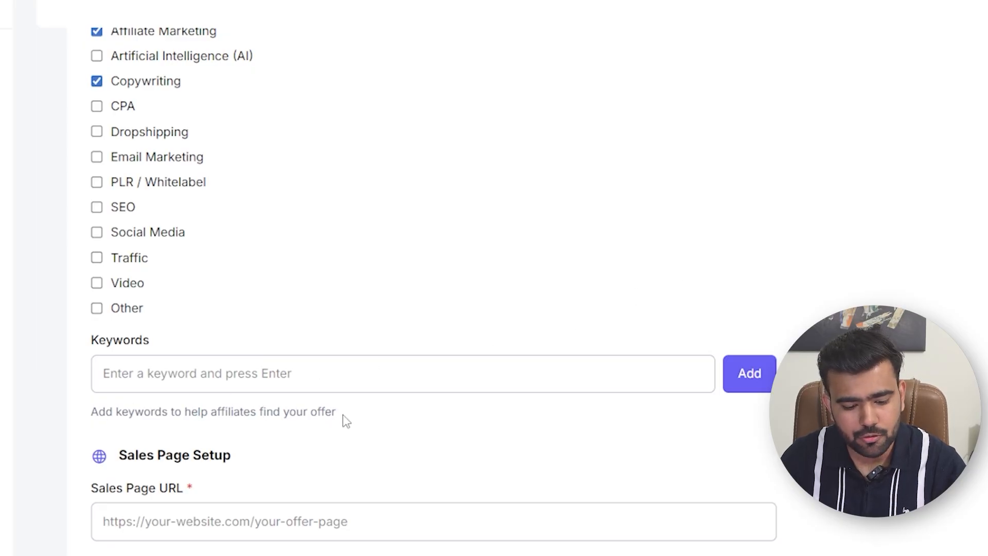
{"action": "left_click_drag", "start_coordinate": [342, 418], "coordinate": [287, 415]}
{"action": "left_click", "coordinate": [263, 407]}
{"action": "left_click", "coordinate": [178, 379]}
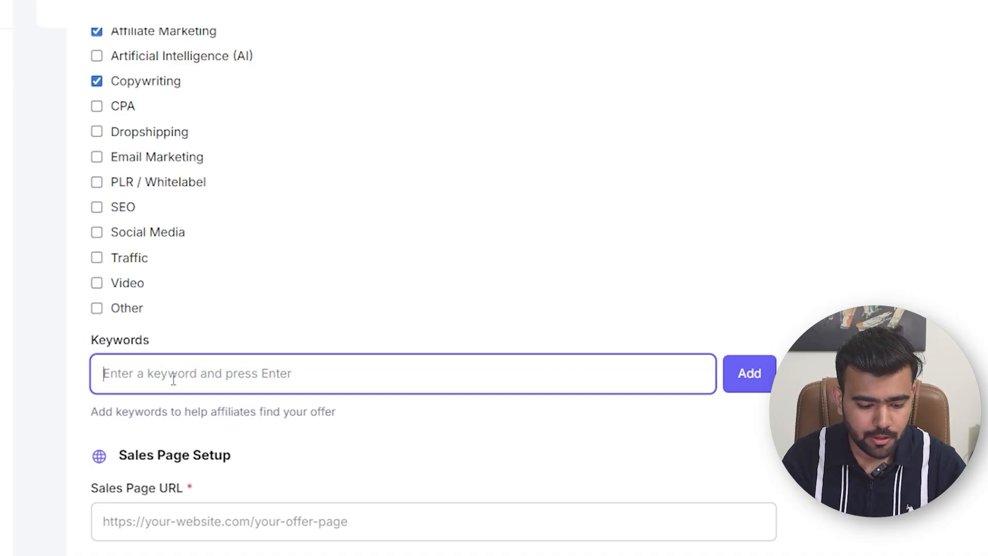
{"action": "type", "text": "makem"}
{"action": "key", "text": "BackSpace"}
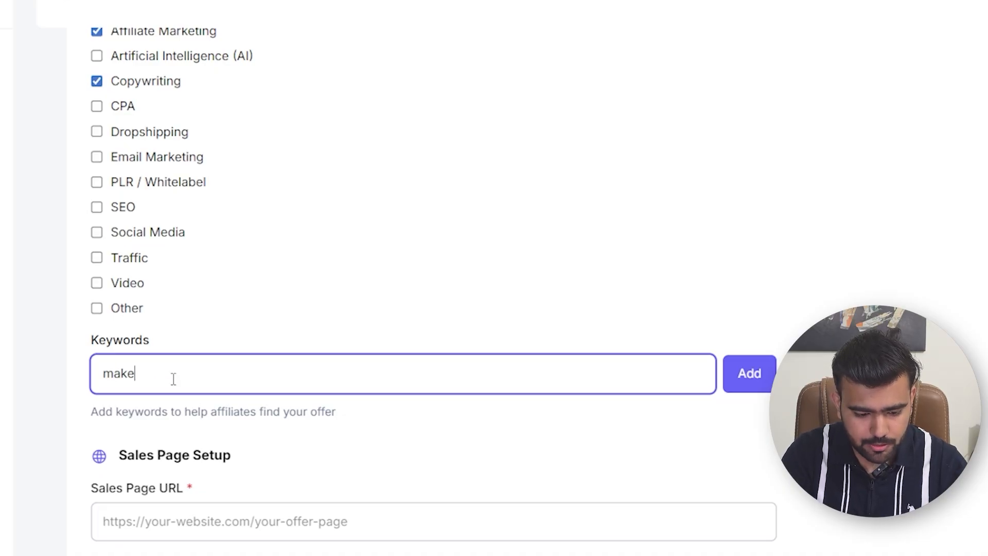
{"action": "type", "text": "money a"}
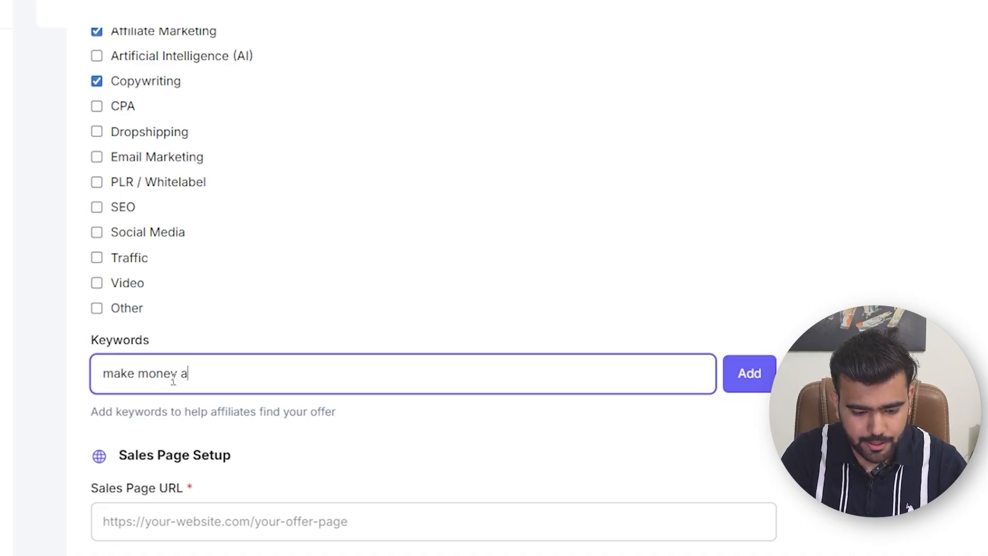
{"action": "key", "text": "BackSpace"}
{"action": "type", "text": "online"}
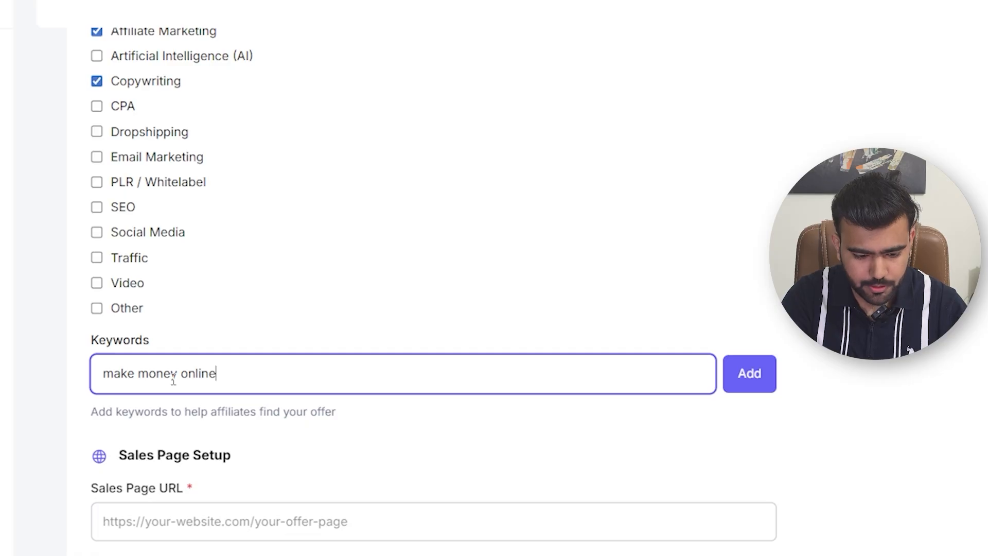
{"action": "left_click", "coordinate": [751, 375]}
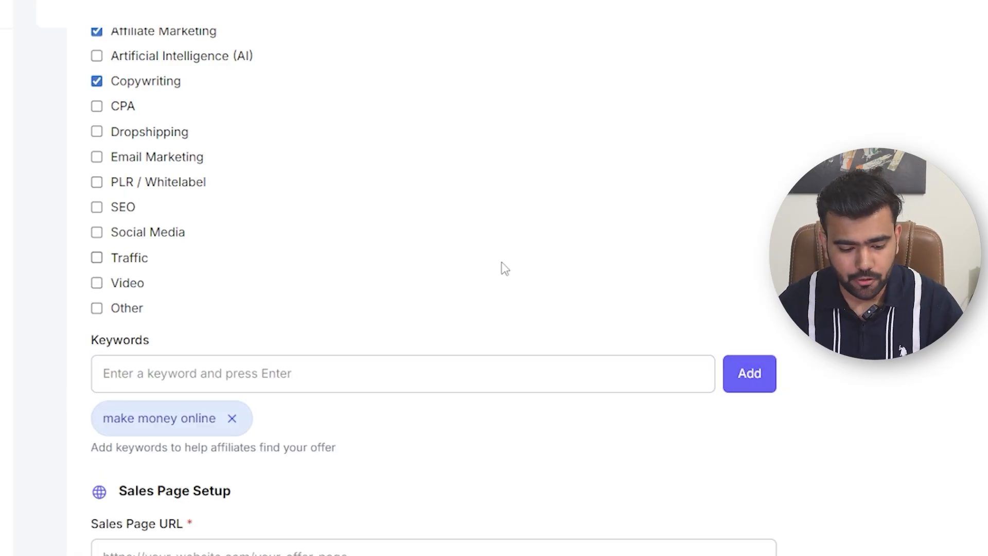
Open bluecapmarketer.com in a new tab and copy its address for the sales page setup
{"action": "scroll", "coordinate": [501, 267], "scroll_direction": "down", "scroll_amount": 3}
{"action": "scroll", "coordinate": [494, 258], "scroll_direction": "down", "scroll_amount": 2}
{"action": "scroll", "coordinate": [180, 247], "scroll_direction": "down", "scroll_amount": 2}
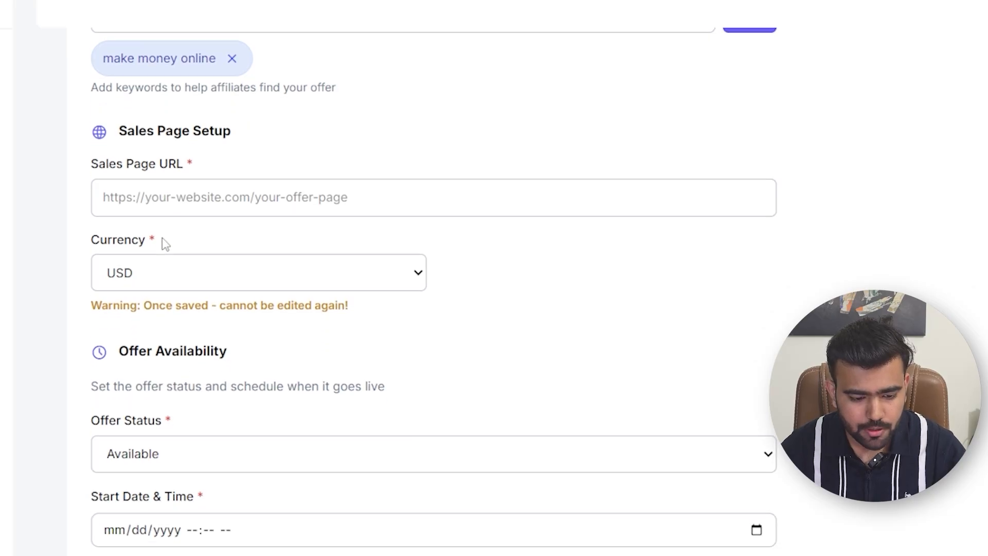
{"action": "left_click_drag", "start_coordinate": [91, 149], "coordinate": [184, 148]}
{"action": "left_click", "coordinate": [328, 145]}
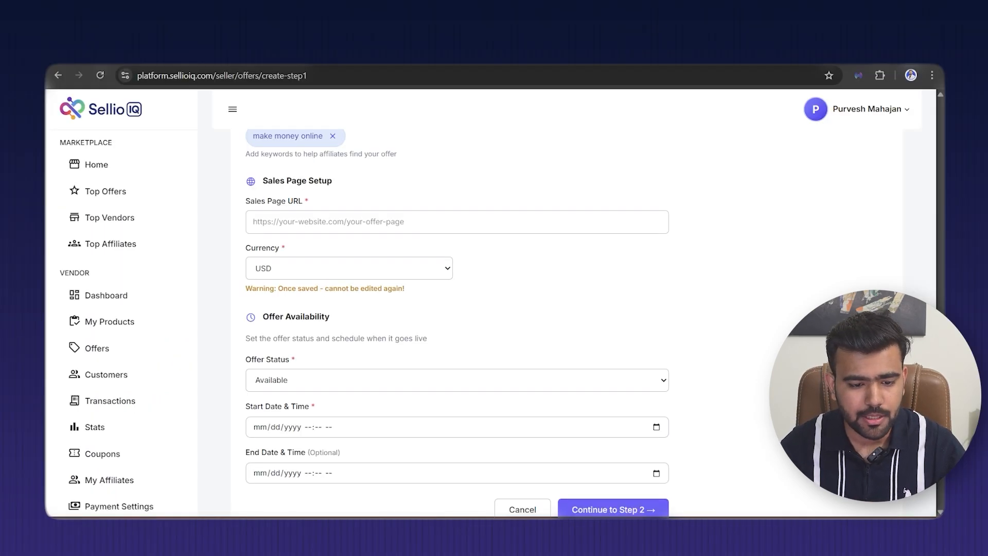
{"action": "left_click", "coordinate": [326, 62]}
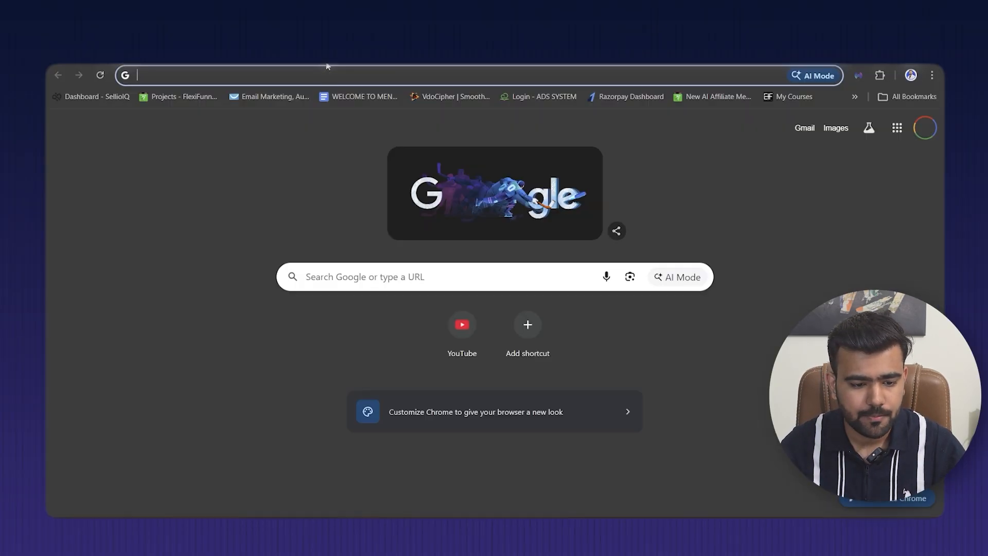
{"action": "type", "text": "blue"}
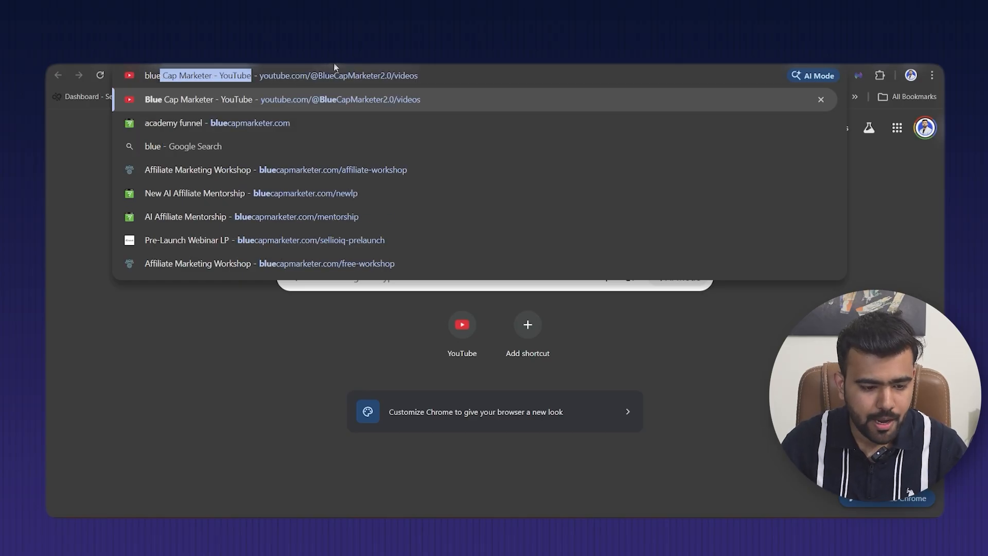
{"action": "left_click", "coordinate": [264, 123]}
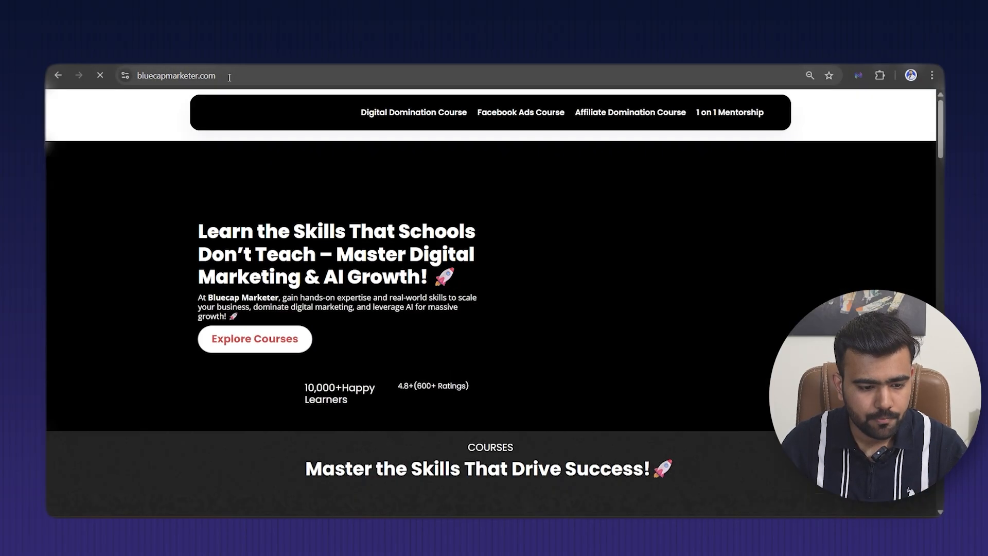
{"action": "left_click", "coordinate": [230, 77]}
{"action": "right_click", "coordinate": [229, 77]}
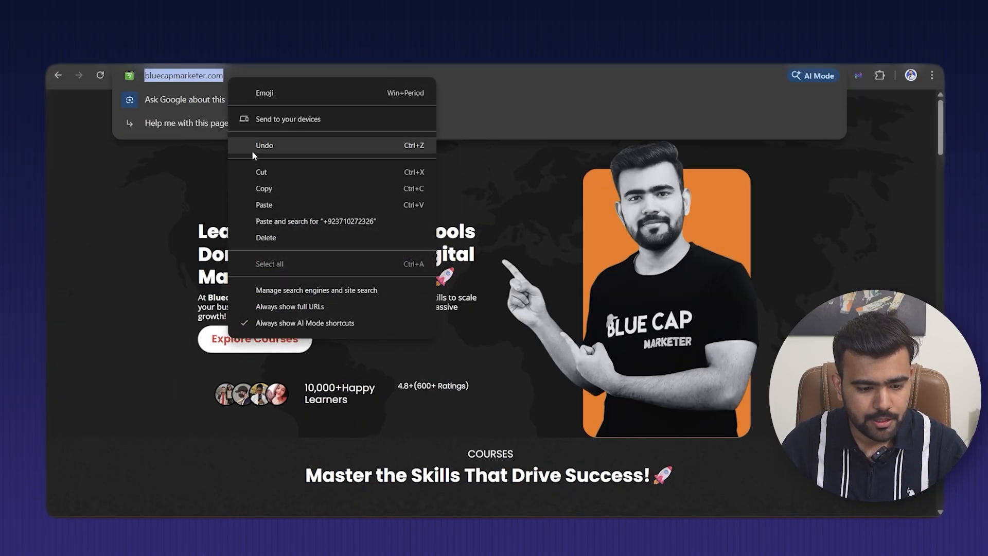
{"action": "left_click", "coordinate": [252, 187]}
{"action": "key", "text": "ctrl+shift+Tab"}
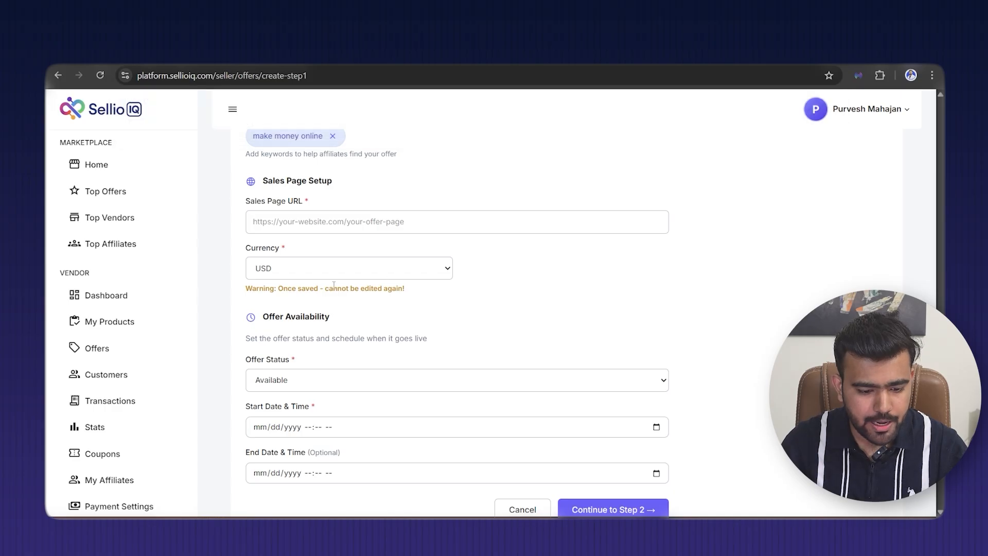
{"action": "left_click", "coordinate": [295, 230]}
{"action": "right_click", "coordinate": [296, 230]}
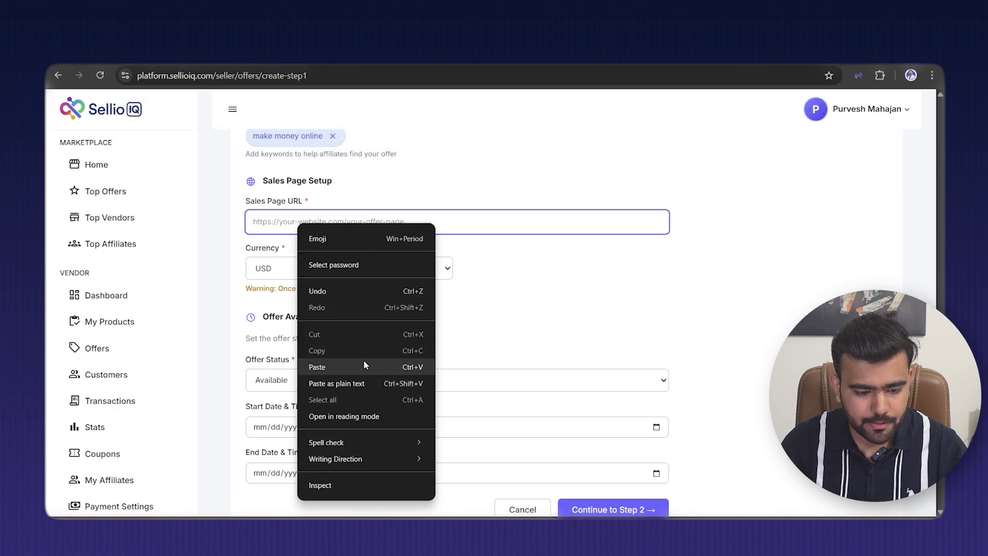
{"action": "left_click", "coordinate": [335, 369]}
{"action": "left_click", "coordinate": [545, 259]}
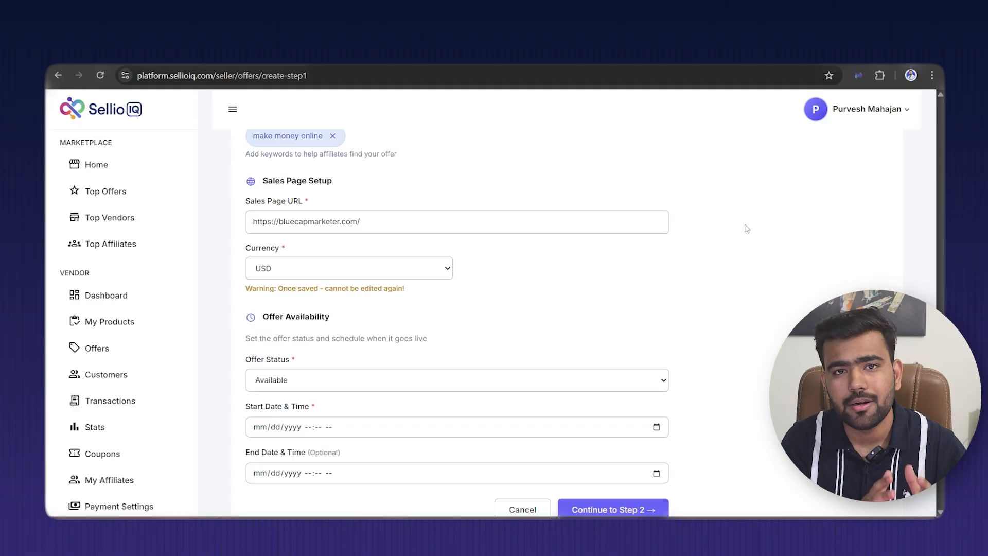
Review the Currency options and the warning shown beneath the field
{"action": "left_click", "coordinate": [316, 277]}
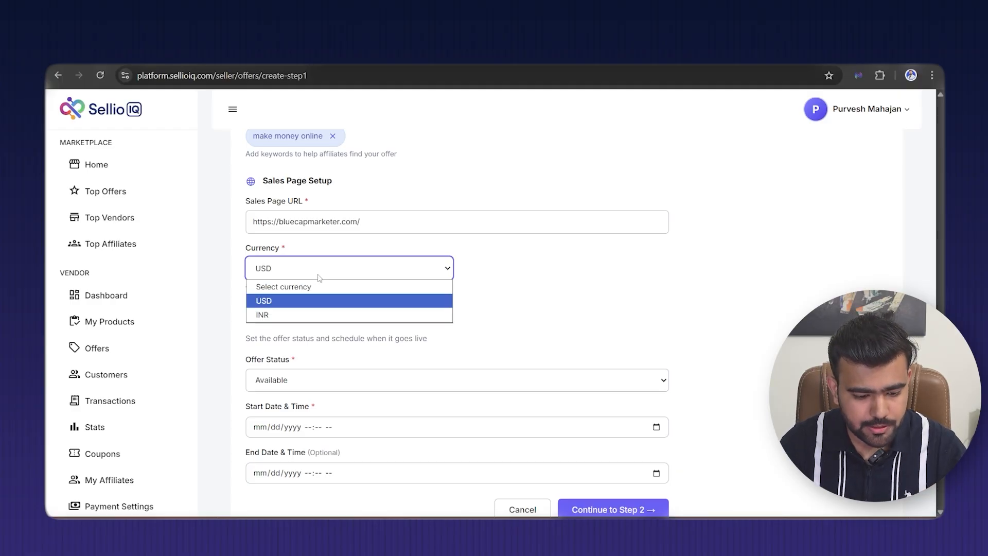
{"action": "left_click", "coordinate": [319, 278]}
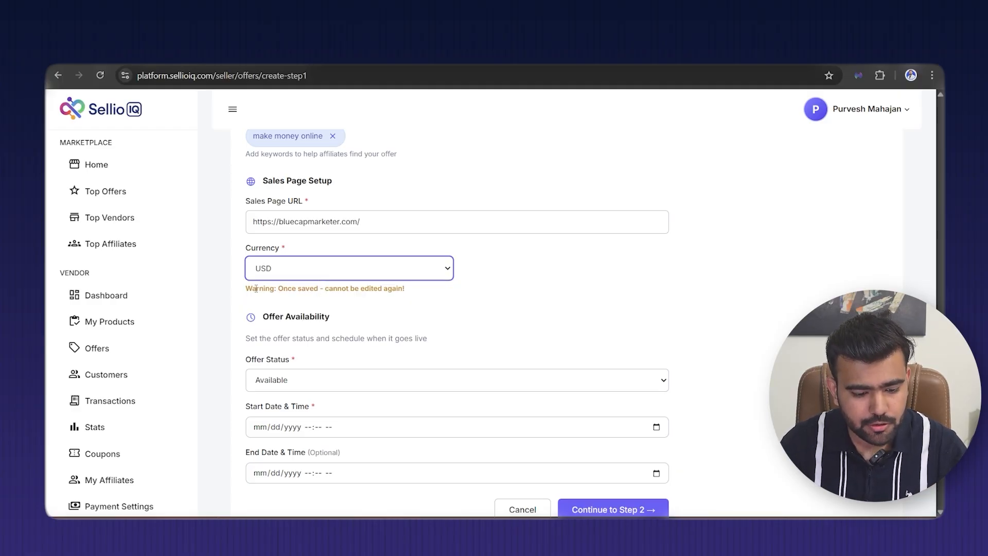
{"action": "left_click_drag", "start_coordinate": [407, 290], "coordinate": [322, 290]}
{"action": "left_click", "coordinate": [352, 291]}
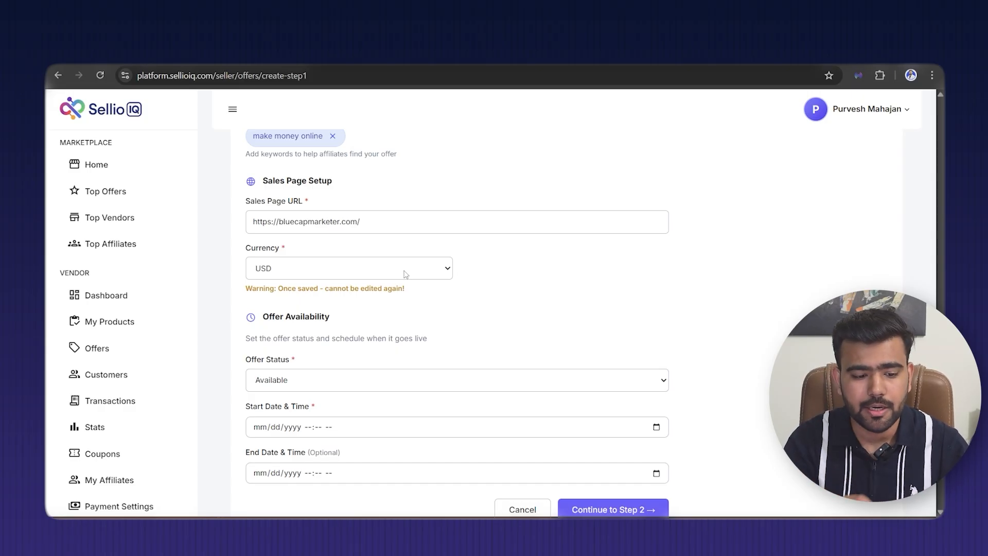
Open My Products in a separate browser tab and review the currencies of the listed product prices
{"action": "right_click", "coordinate": [134, 328]}
{"action": "left_click", "coordinate": [148, 342]}
{"action": "left_click", "coordinate": [308, 54]}
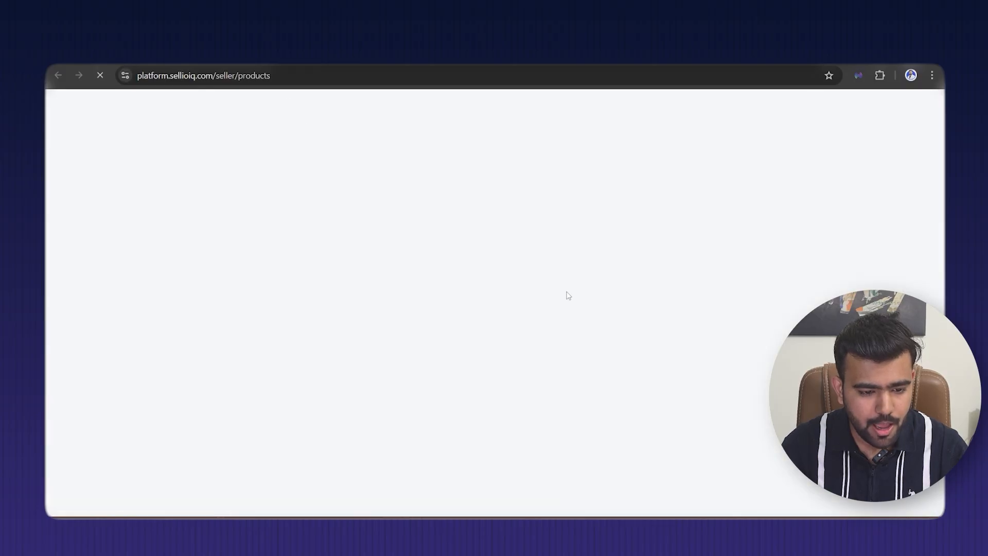
{"action": "scroll", "coordinate": [709, 392], "scroll_direction": "down", "scroll_amount": 2}
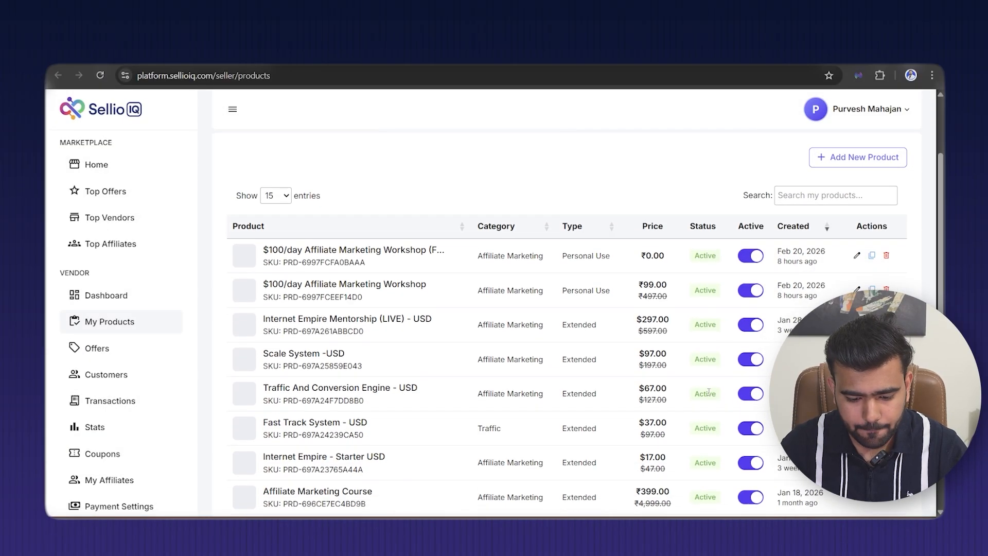
{"action": "scroll", "coordinate": [709, 392], "scroll_direction": "down", "scroll_amount": 3}
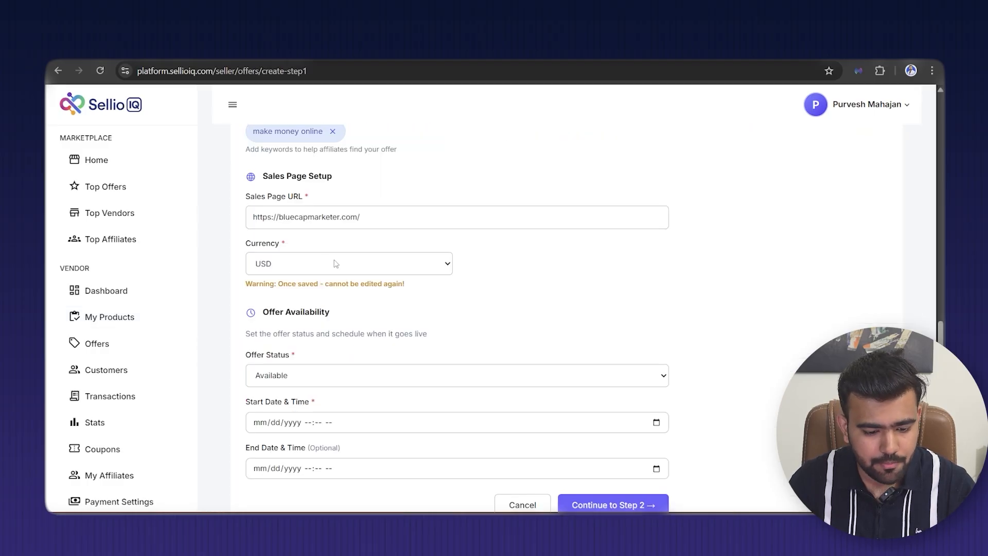
Compare the offer's Currency choices with the USD and INR prices in the product list
{"action": "left_click", "coordinate": [336, 264]}
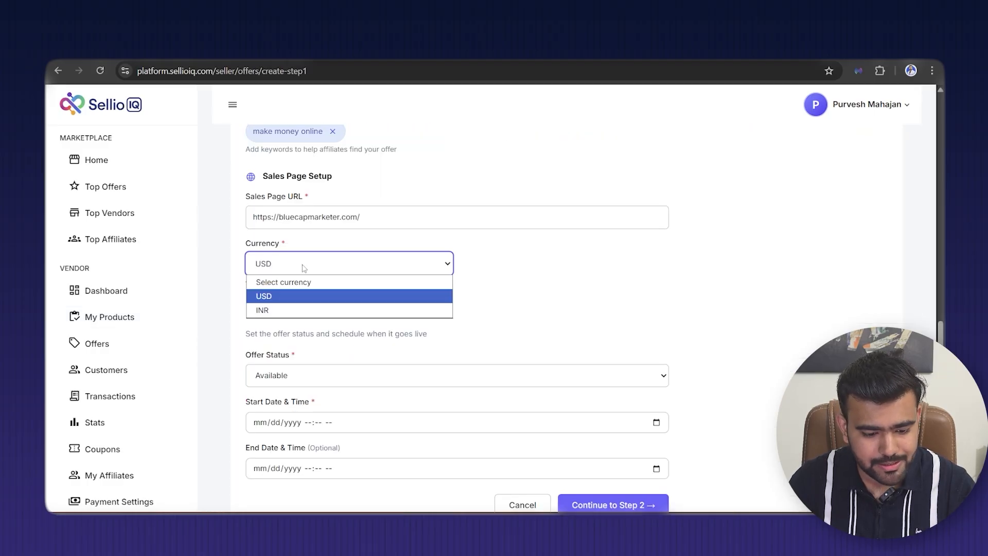
{"action": "left_click", "coordinate": [265, 296]}
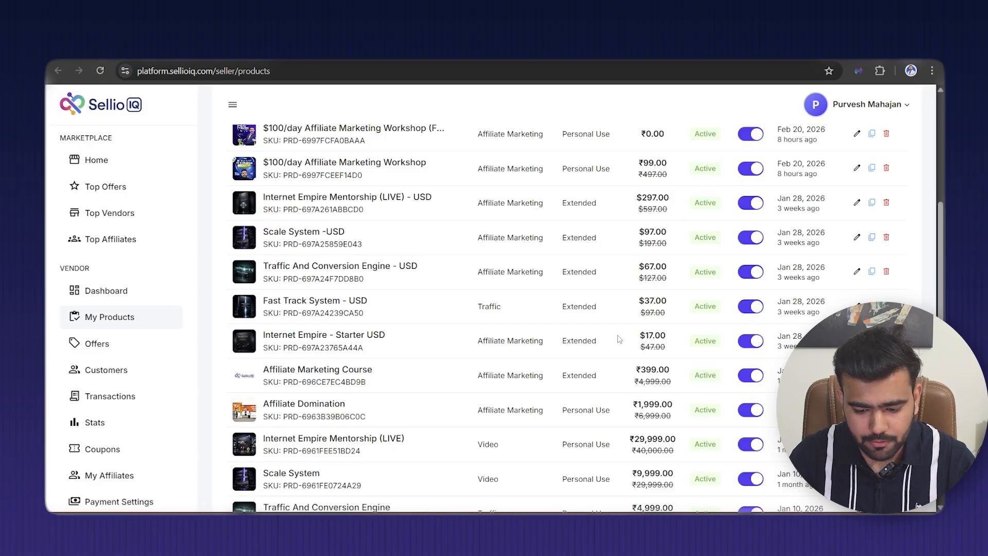
{"action": "scroll", "coordinate": [620, 340], "scroll_direction": "down", "scroll_amount": 4}
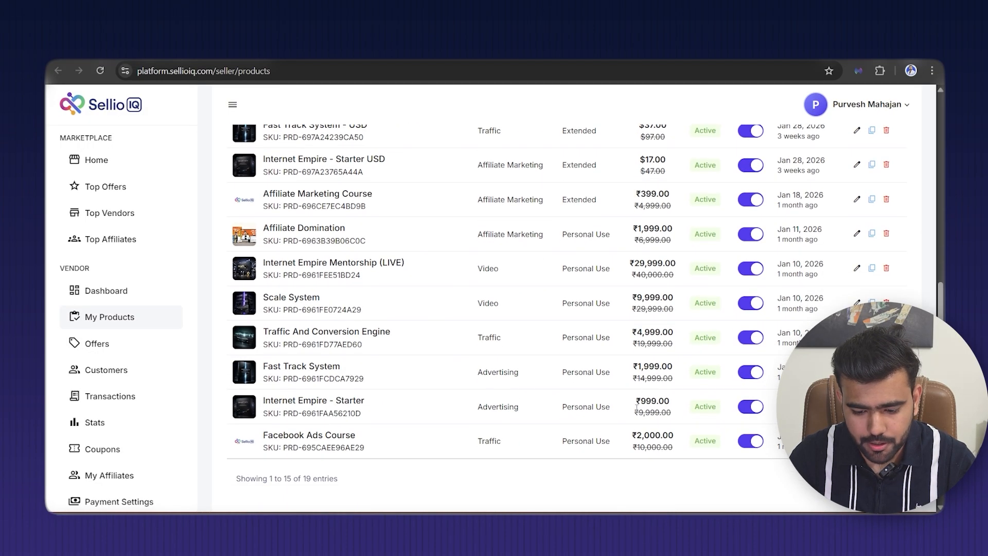
{"action": "left_click_drag", "start_coordinate": [636, 402], "coordinate": [661, 406]}
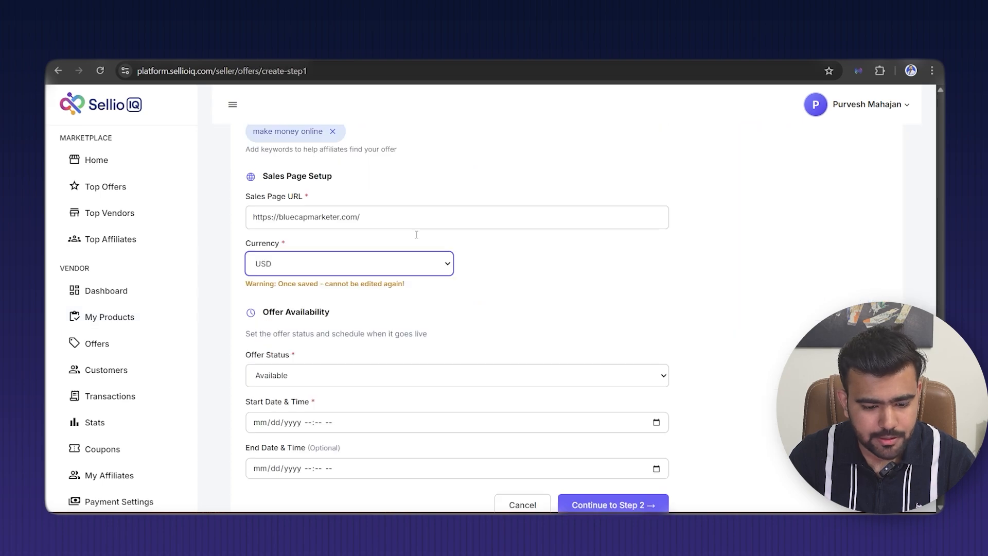
Return to the offer form and select USD as the offer's currency
{"action": "left_click", "coordinate": [340, 271]}
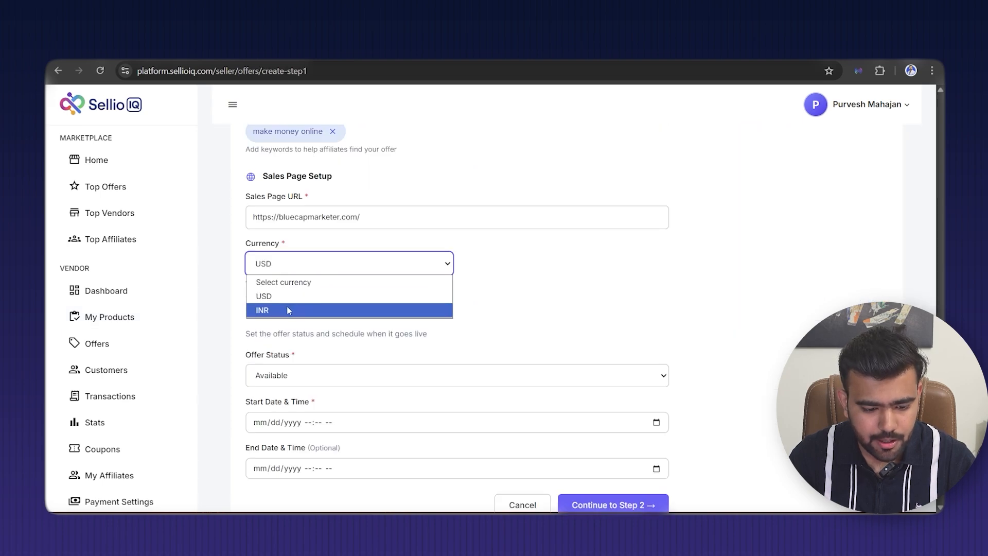
{"action": "left_click", "coordinate": [384, 261]}
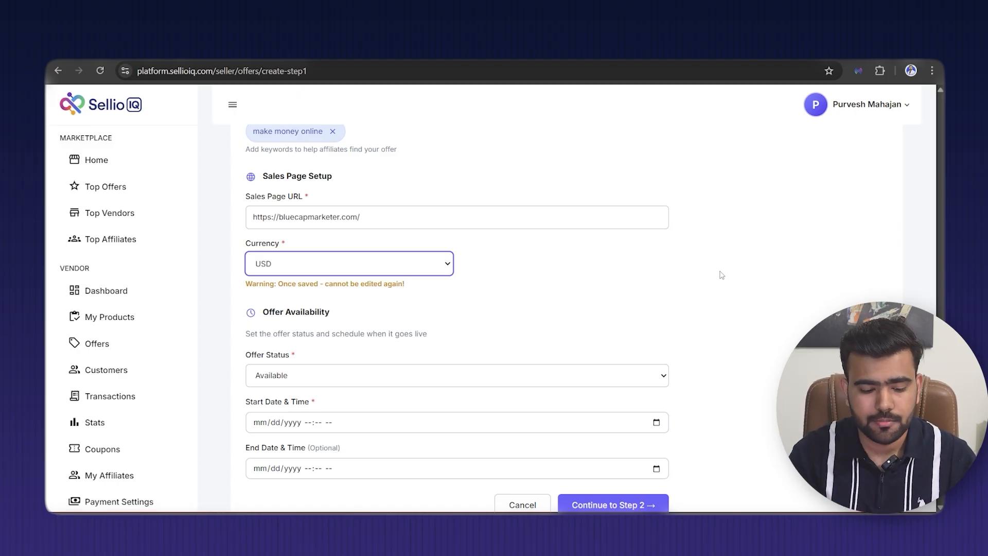
{"action": "left_click", "coordinate": [340, 266]}
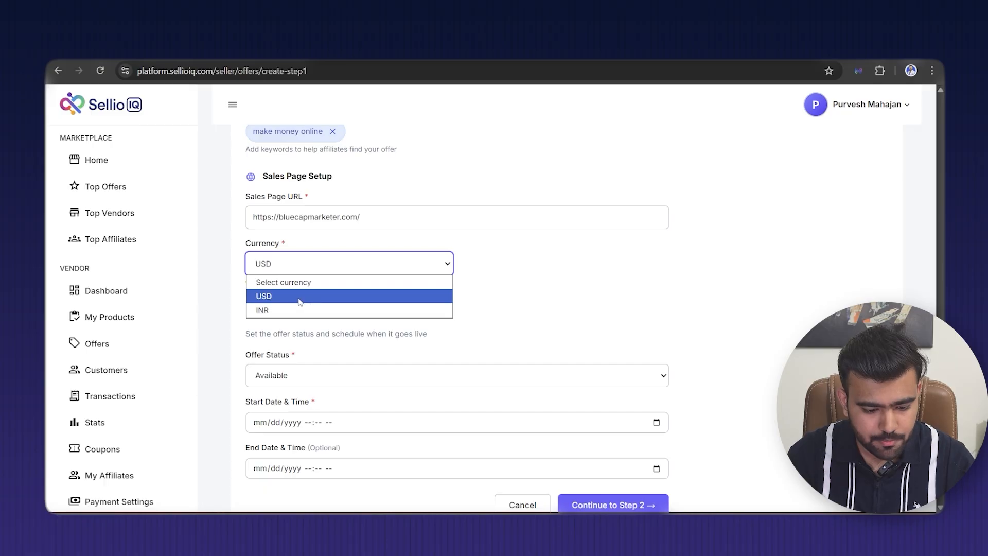
{"action": "left_click", "coordinate": [300, 296]}
Set the Offer Status to Available in the Offer Availability section
{"action": "scroll", "coordinate": [542, 293], "scroll_direction": "down", "scroll_amount": 2}
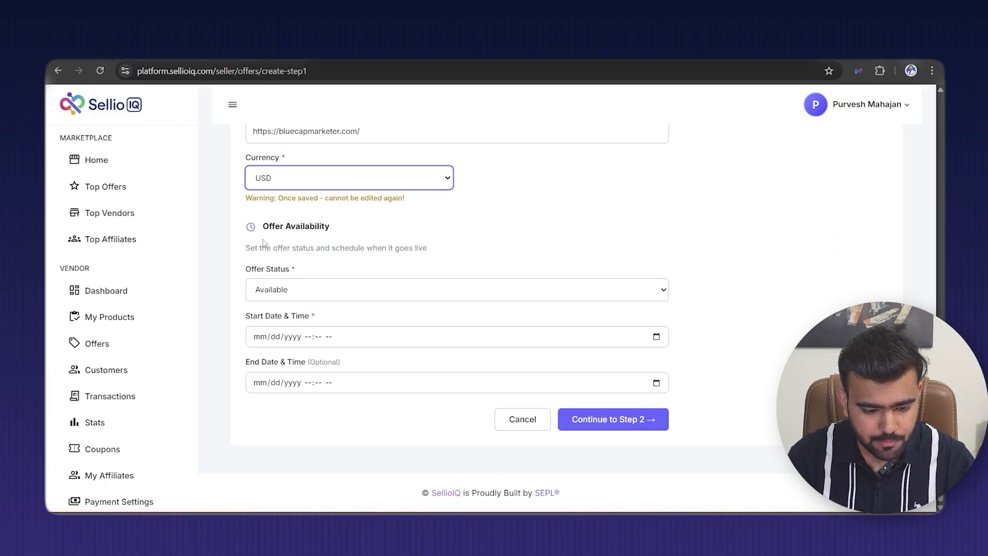
{"action": "left_click_drag", "start_coordinate": [265, 227], "coordinate": [337, 232]}
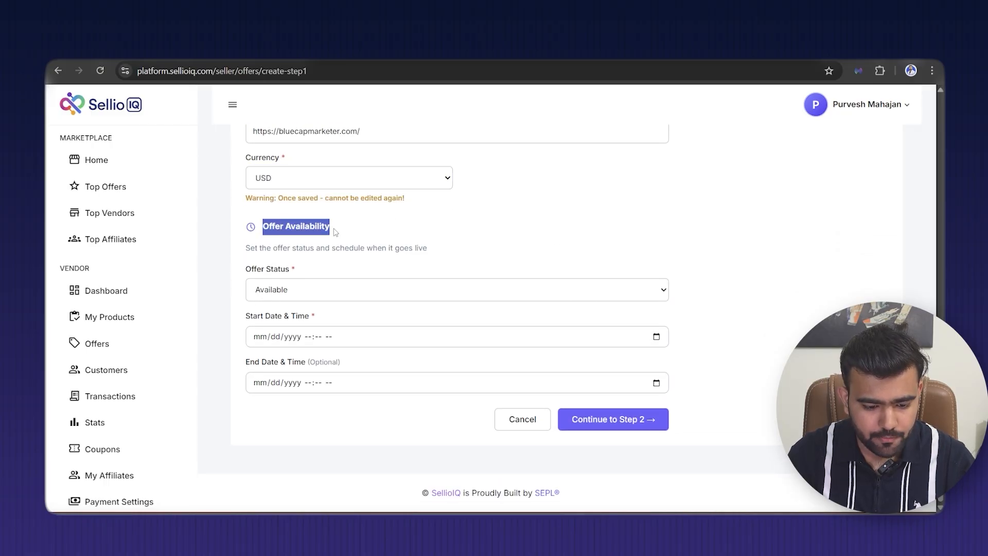
{"action": "left_click", "coordinate": [338, 233]}
{"action": "left_click", "coordinate": [311, 294]}
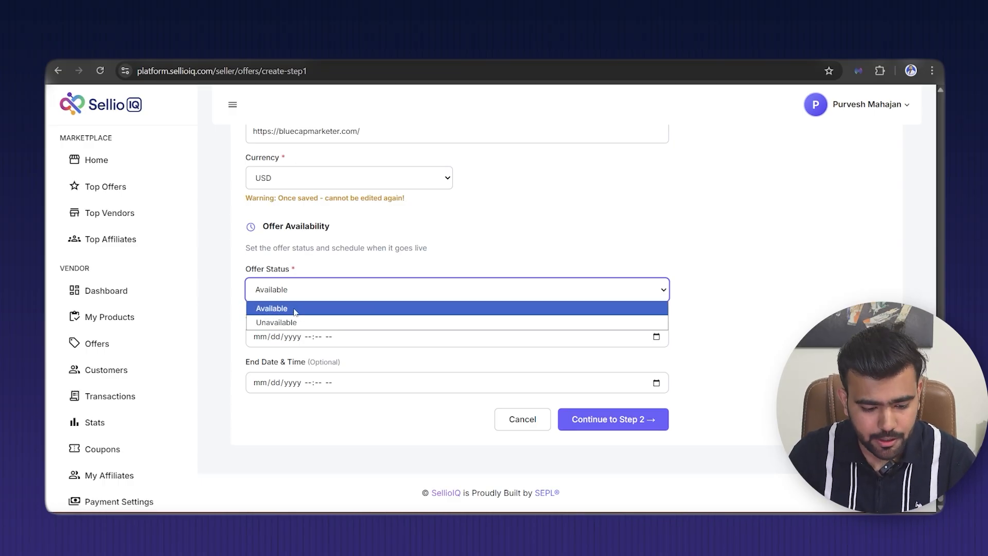
{"action": "left_click", "coordinate": [296, 309]}
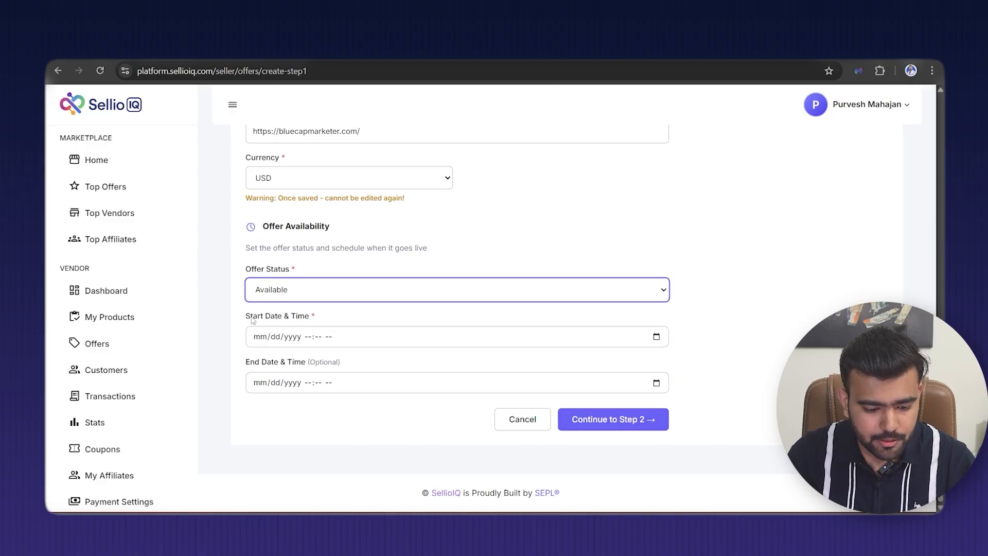
Set the offer's Start Date & Time to 02/21/2026 10:00 AM
{"action": "left_click", "coordinate": [657, 337]}
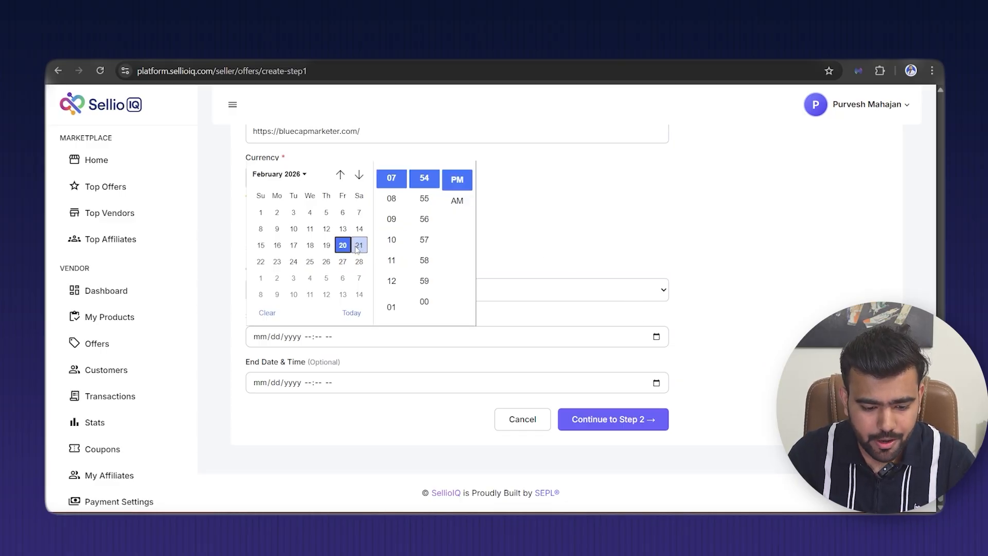
{"action": "left_click", "coordinate": [358, 250]}
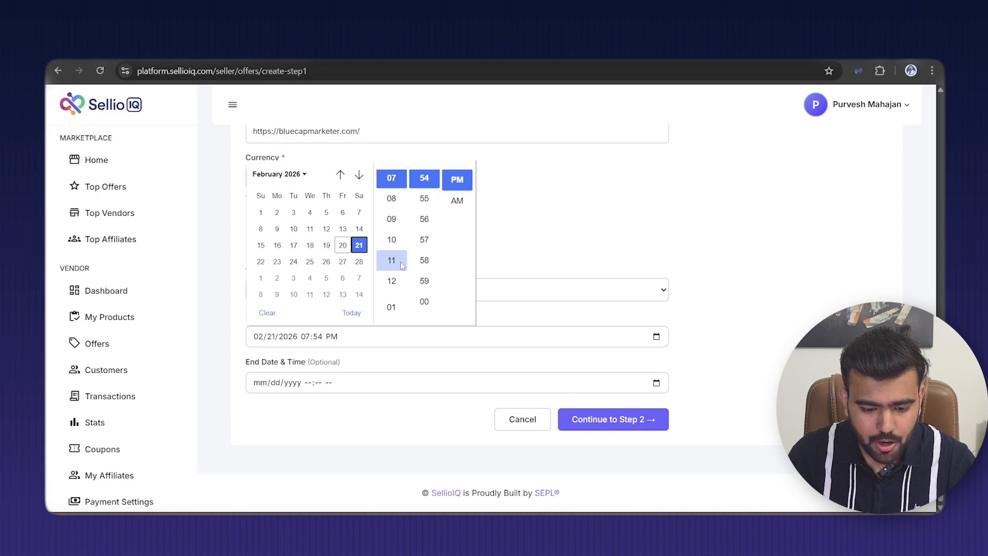
{"action": "left_click", "coordinate": [392, 240]}
{"action": "scroll", "coordinate": [427, 247], "scroll_direction": "down", "scroll_amount": 8}
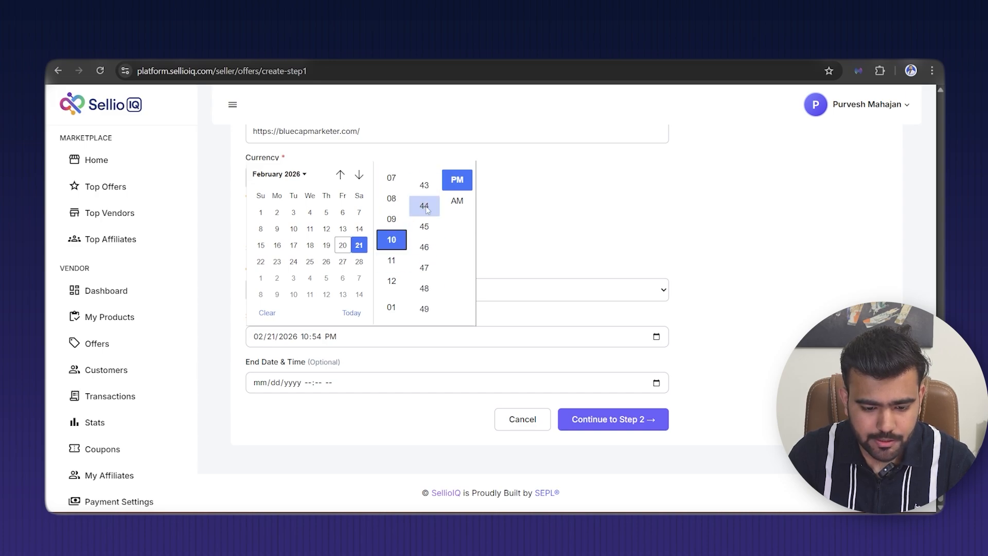
{"action": "scroll", "coordinate": [430, 219], "scroll_direction": "up", "scroll_amount": 7}
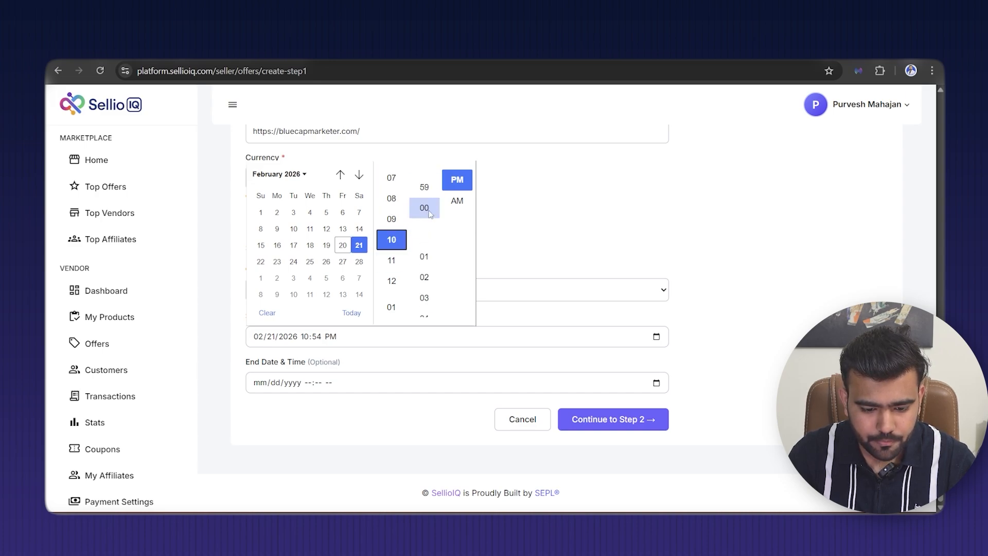
{"action": "left_click", "coordinate": [428, 210]}
{"action": "left_click", "coordinate": [454, 201]}
{"action": "left_click", "coordinate": [456, 202]}
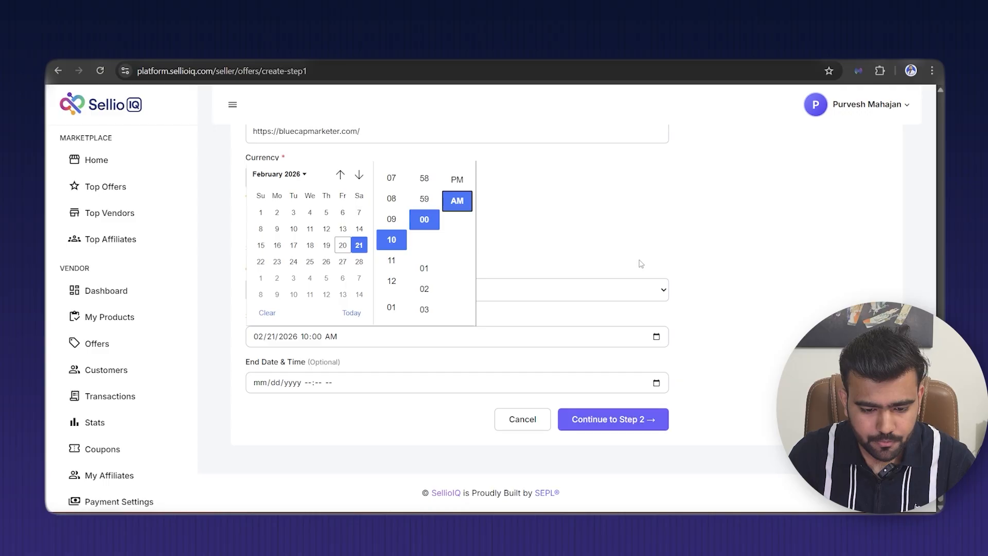
{"action": "left_click", "coordinate": [710, 319]}
Change the offer's Start Date & Time to 02/20/2026 07:57 PM
{"action": "left_click", "coordinate": [656, 337]}
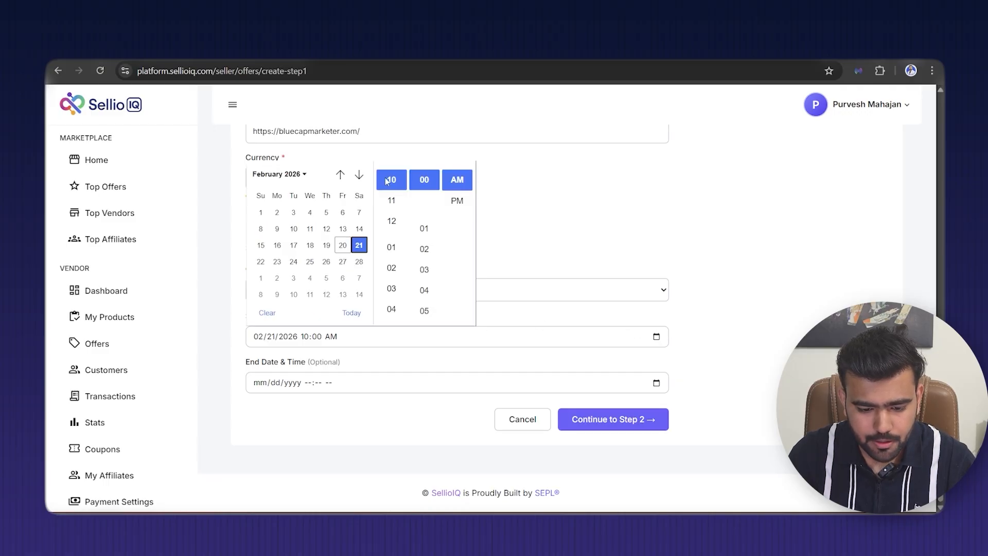
{"action": "left_click", "coordinate": [343, 245]}
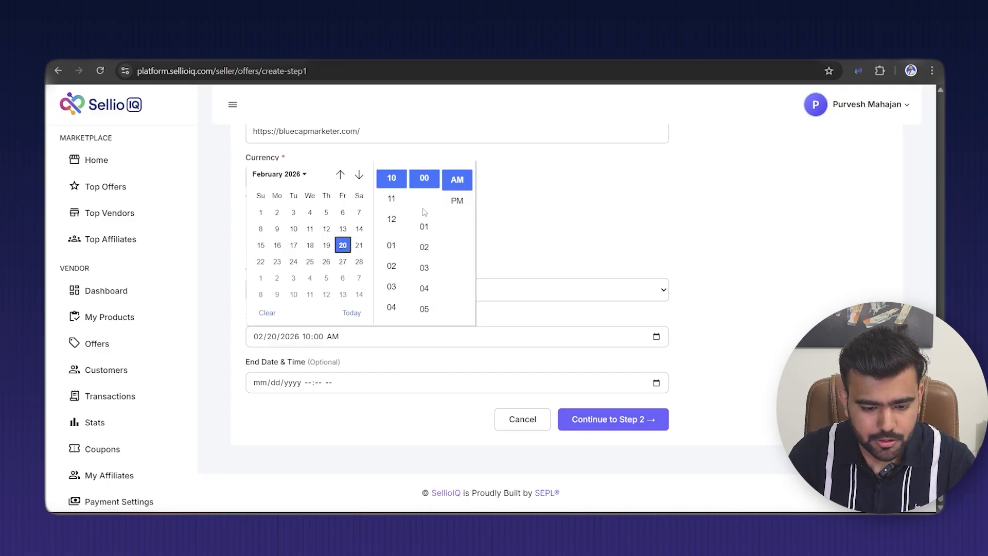
{"action": "scroll", "coordinate": [424, 226], "scroll_direction": "down", "scroll_amount": 12}
{"action": "scroll", "coordinate": [428, 240], "scroll_direction": "up", "scroll_amount": 1}
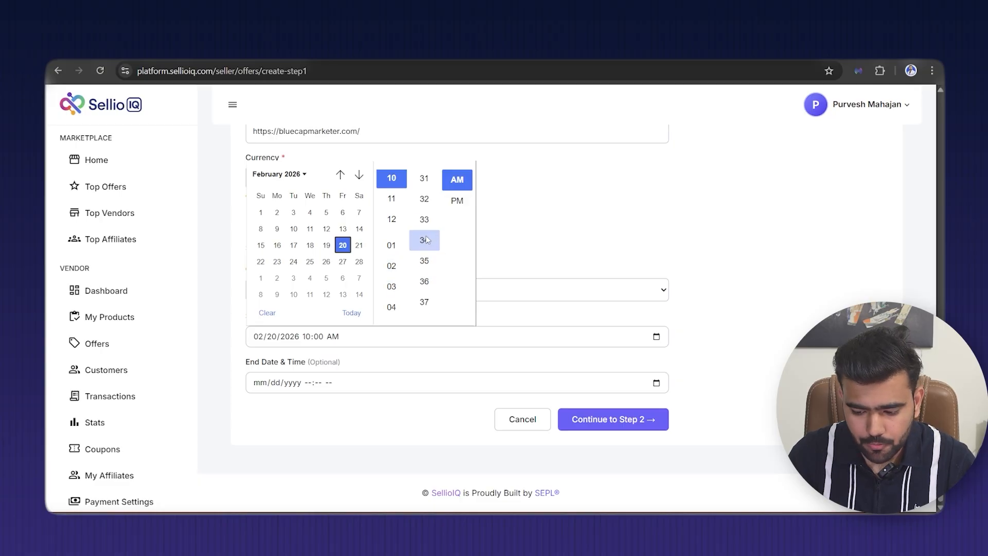
{"action": "scroll", "coordinate": [426, 240], "scroll_direction": "up", "scroll_amount": 5}
{"action": "scroll", "coordinate": [392, 261], "scroll_direction": "up", "scroll_amount": 2}
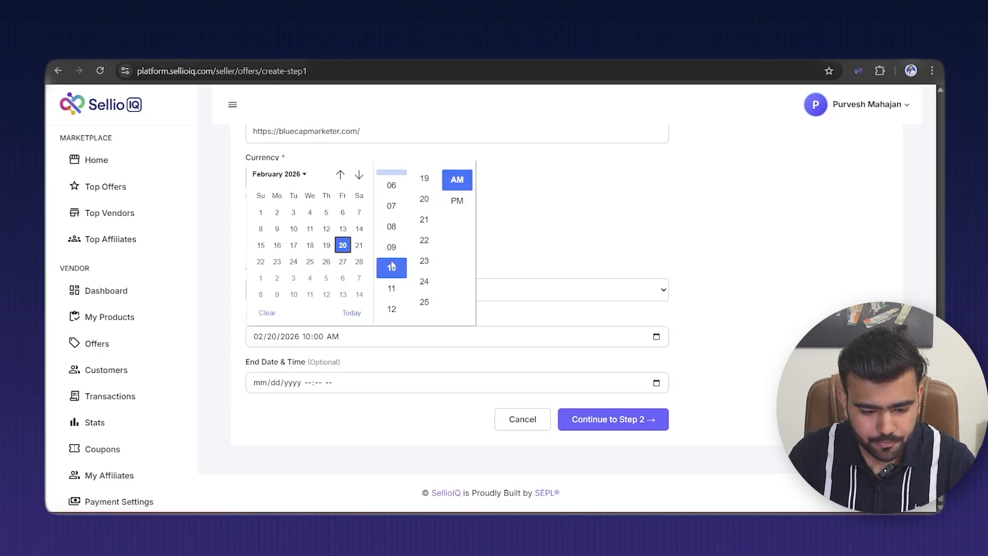
{"action": "left_click", "coordinate": [392, 203]}
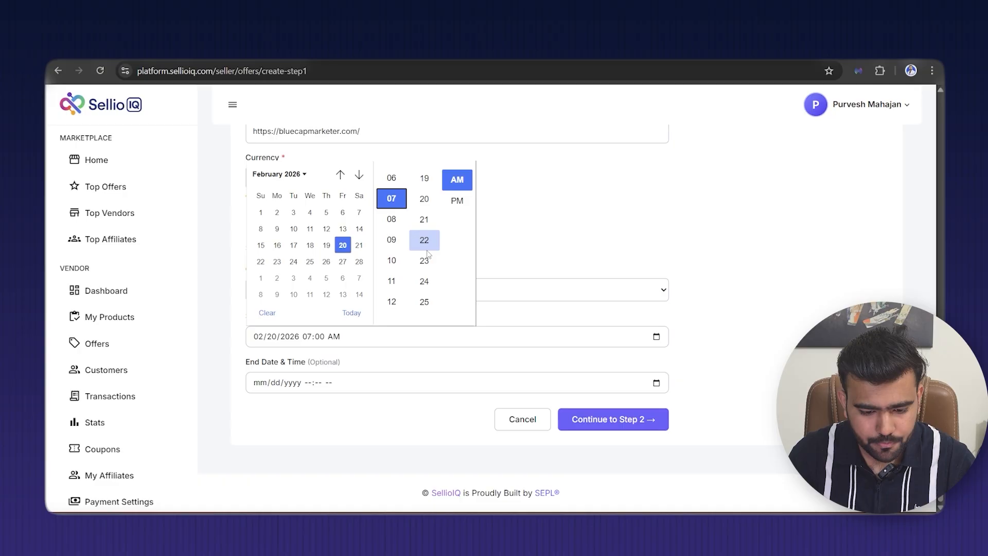
{"action": "scroll", "coordinate": [426, 257], "scroll_direction": "down", "scroll_amount": 5}
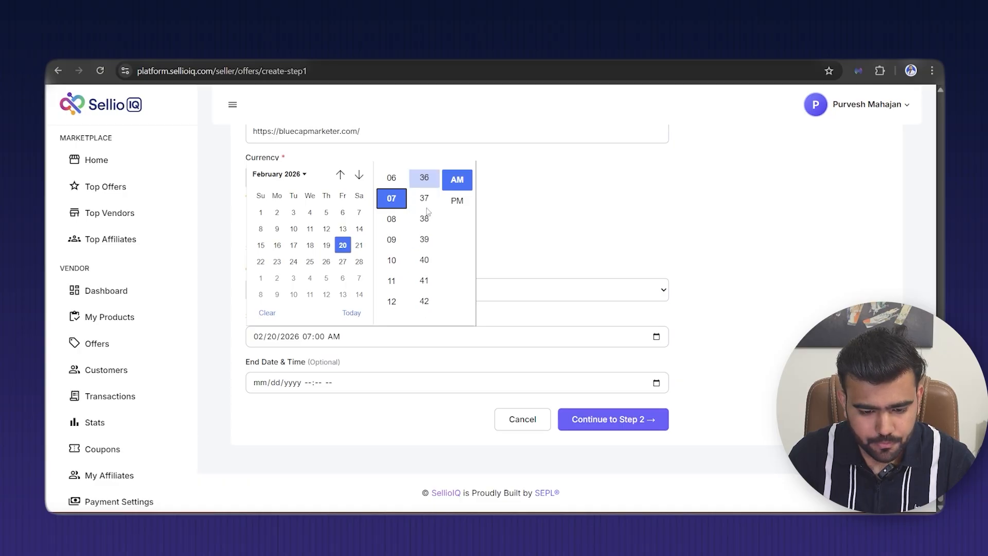
{"action": "scroll", "coordinate": [427, 211], "scroll_direction": "down", "scroll_amount": 7}
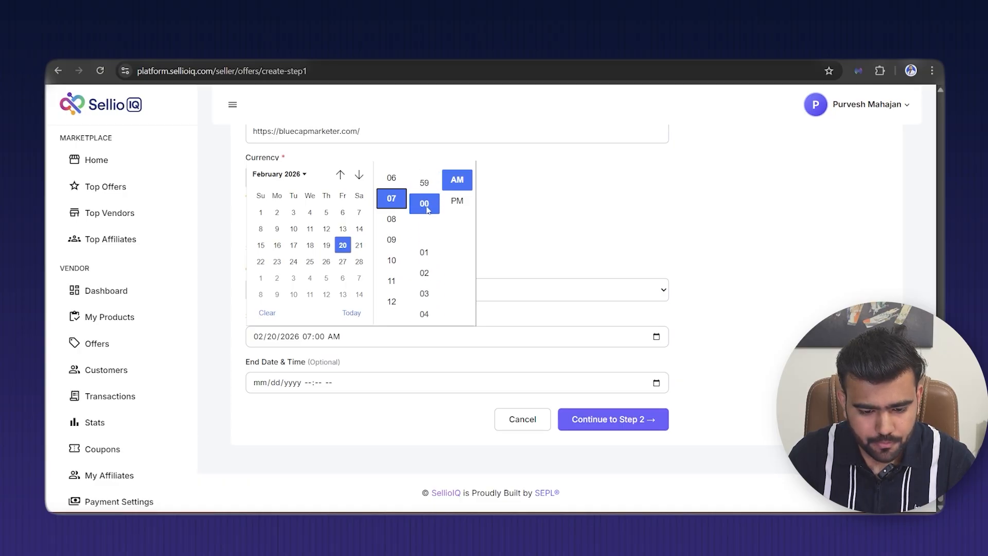
{"action": "scroll", "coordinate": [427, 210], "scroll_direction": "up", "scroll_amount": 2}
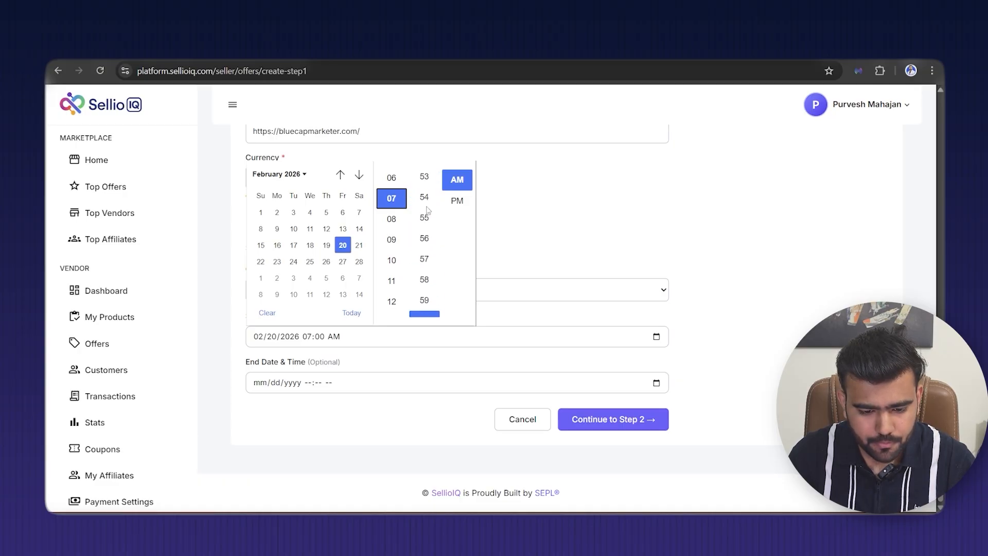
{"action": "left_click", "coordinate": [424, 266]}
{"action": "left_click", "coordinate": [457, 201]}
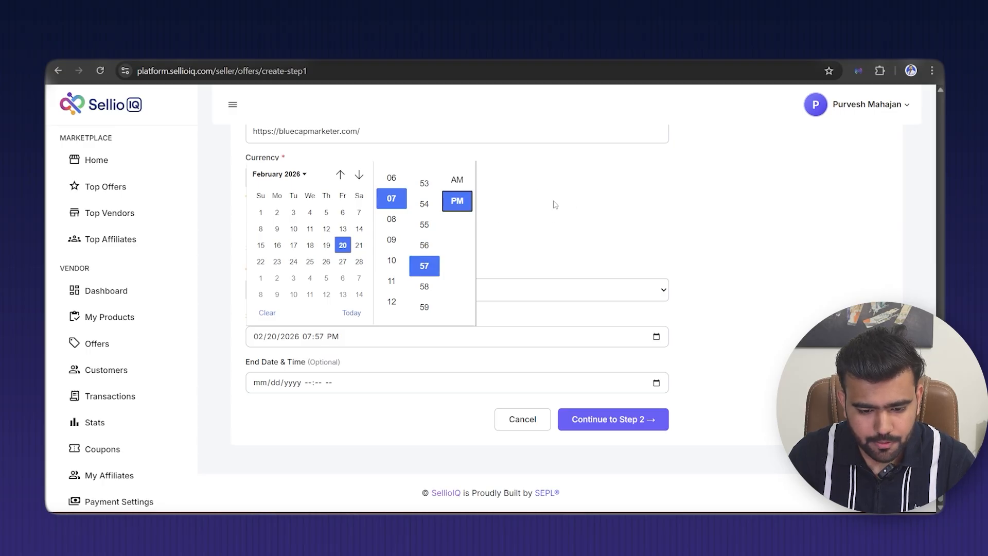
{"action": "left_click", "coordinate": [556, 204]}
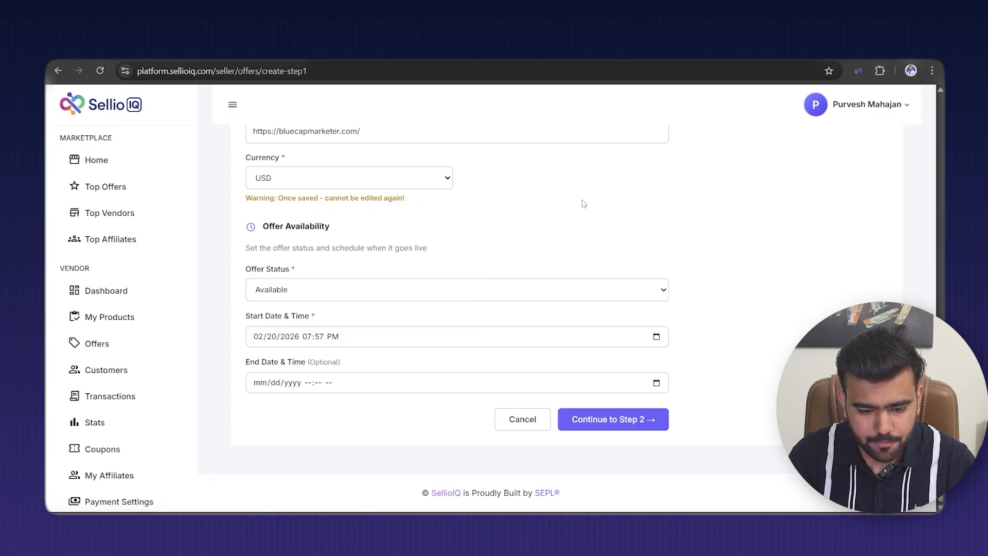
Continue to step 2 of the offer and choose SellioIQ Default as the Checkout Banner
{"action": "left_click", "coordinate": [616, 427]}
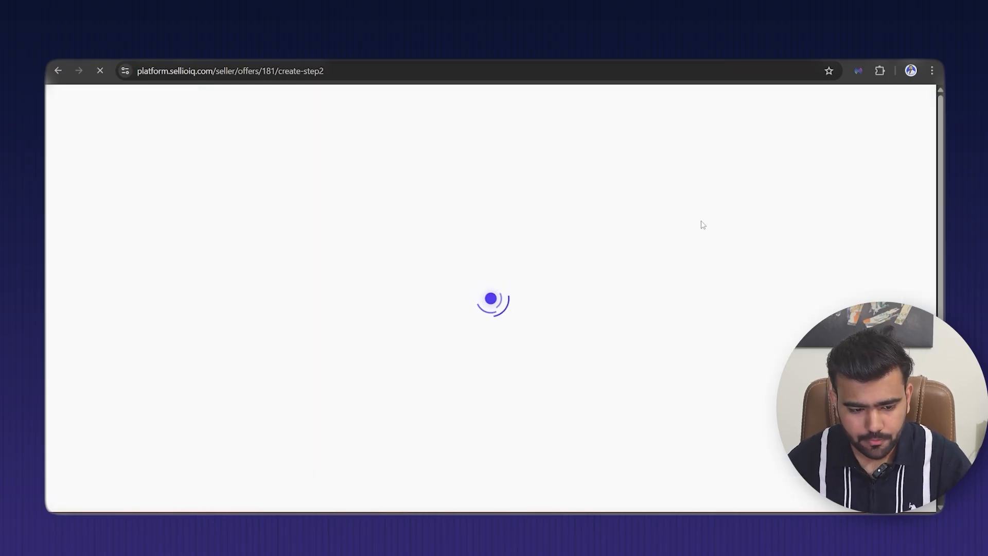
{"action": "scroll", "coordinate": [444, 276], "scroll_direction": "down", "scroll_amount": 2}
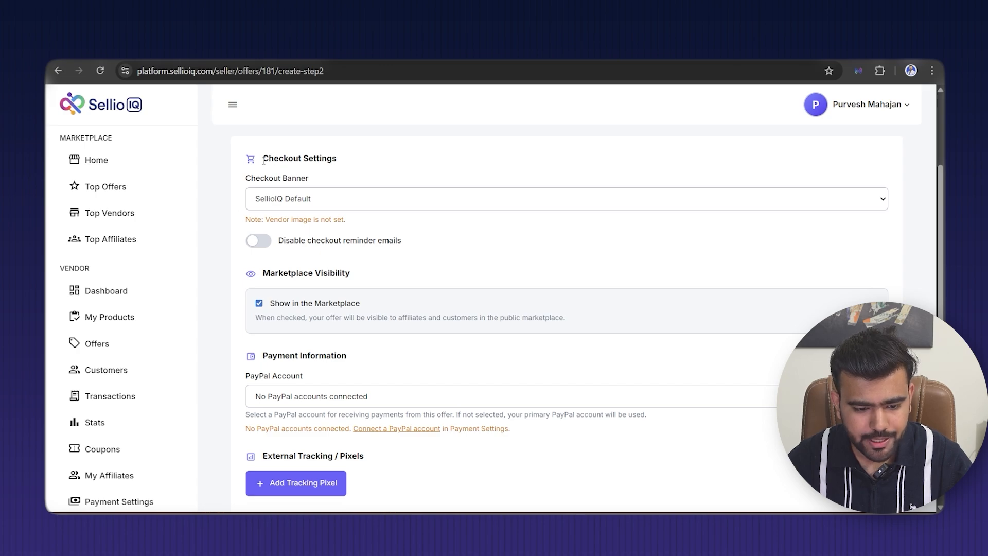
{"action": "left_click_drag", "start_coordinate": [264, 161], "coordinate": [343, 162]}
{"action": "left_click", "coordinate": [315, 201]}
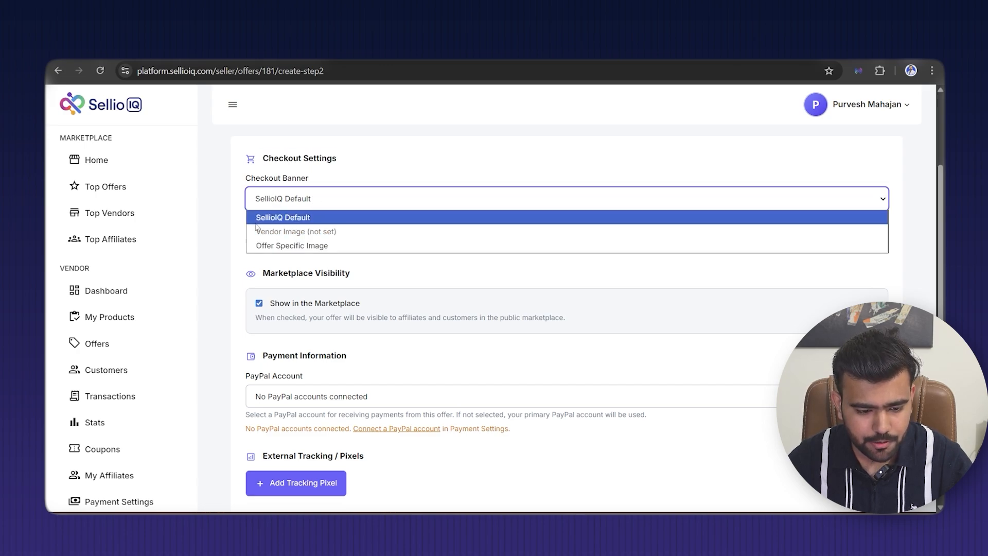
{"action": "left_click", "coordinate": [296, 218]}
Switch the Checkout Banner to Offer Specific Image
{"action": "left_click", "coordinate": [306, 199]}
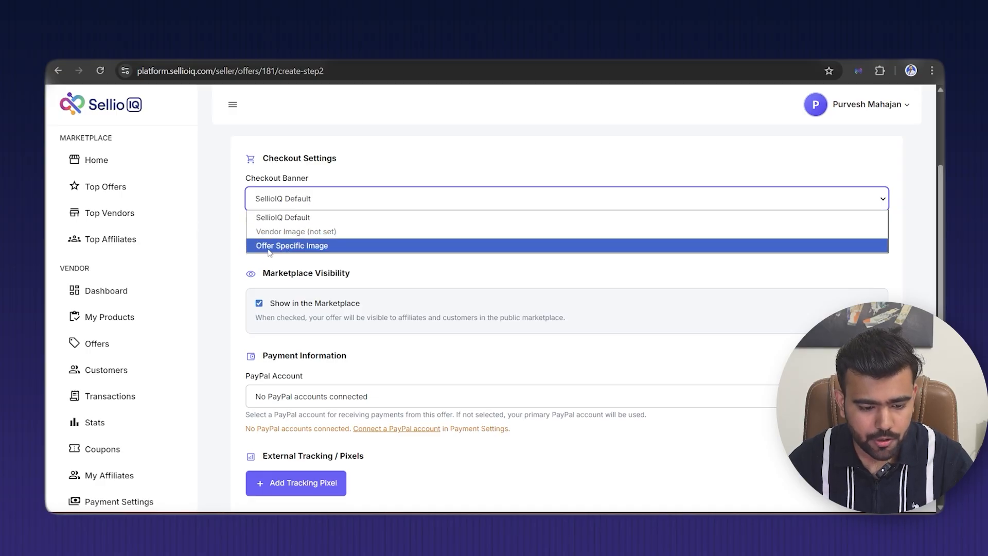
{"action": "left_click", "coordinate": [302, 246]}
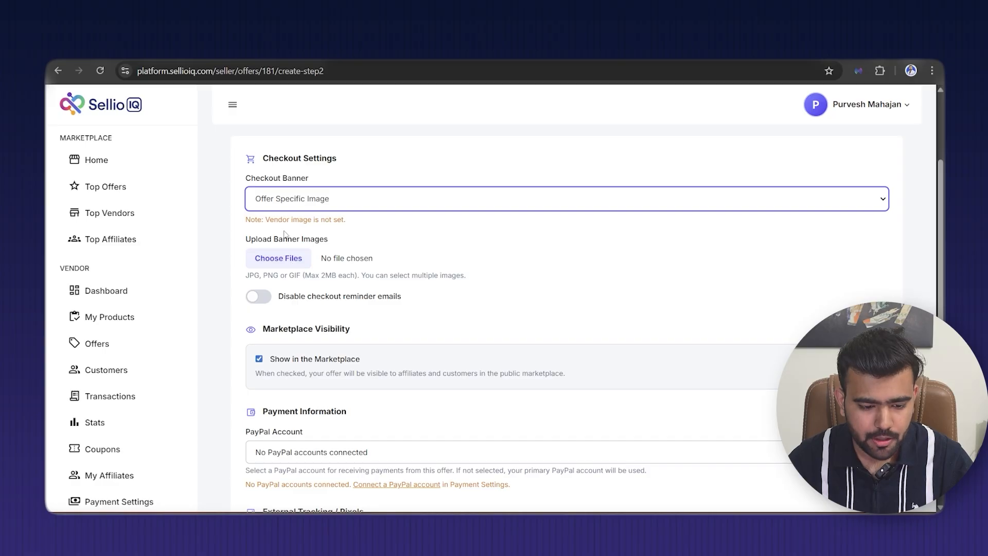
{"action": "left_click", "coordinate": [286, 202]}
{"action": "left_click", "coordinate": [277, 249]}
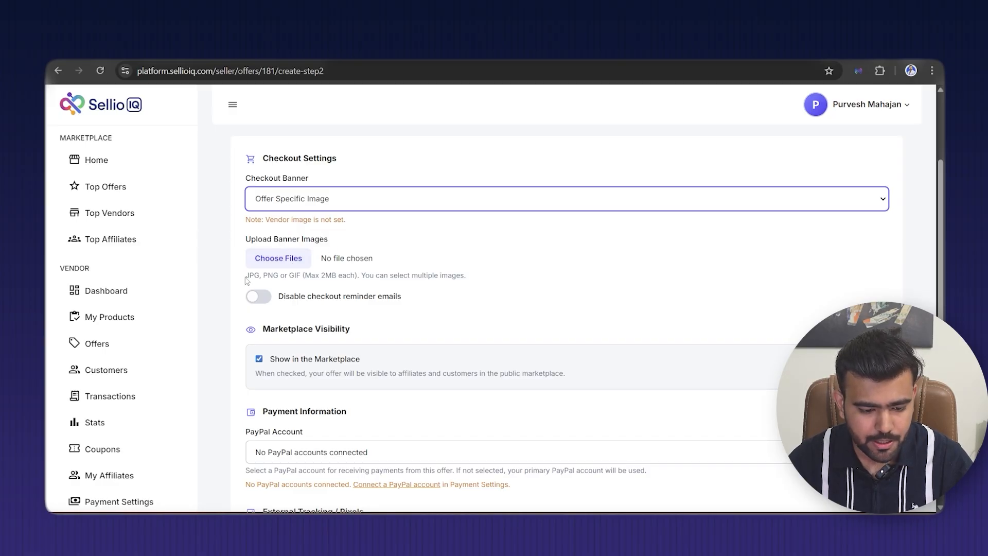
Examine the accepted file formats, size limit and multiple-image note for the banner upload
{"action": "left_click_drag", "start_coordinate": [246, 276], "coordinate": [261, 277]}
{"action": "double_click", "coordinate": [264, 277]}
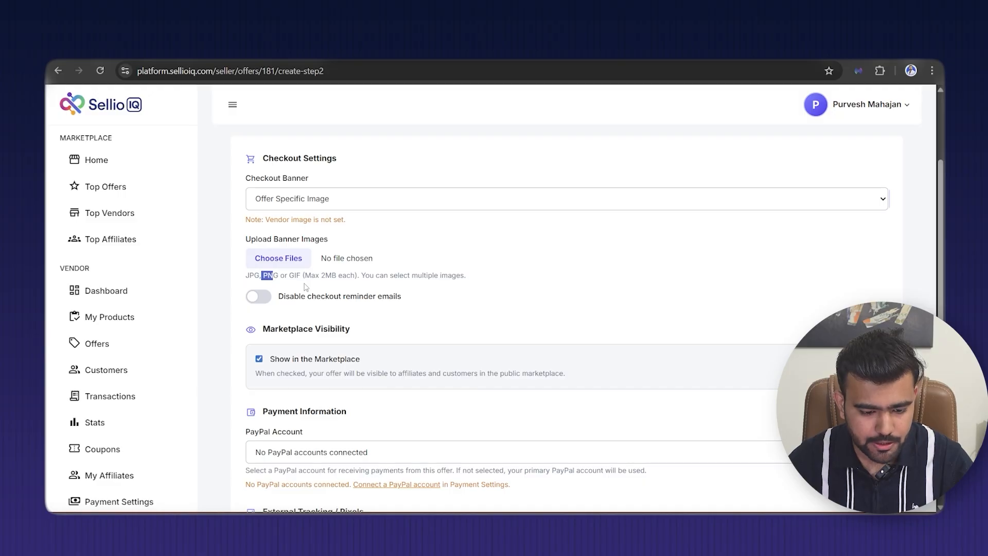
{"action": "double_click", "coordinate": [293, 276]}
{"action": "left_click", "coordinate": [326, 294]}
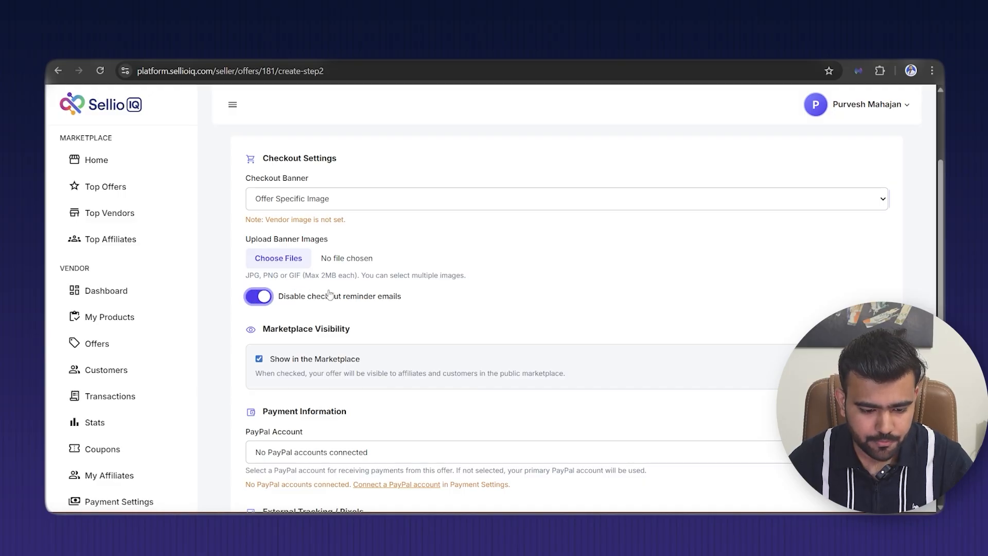
{"action": "left_click", "coordinate": [300, 298]}
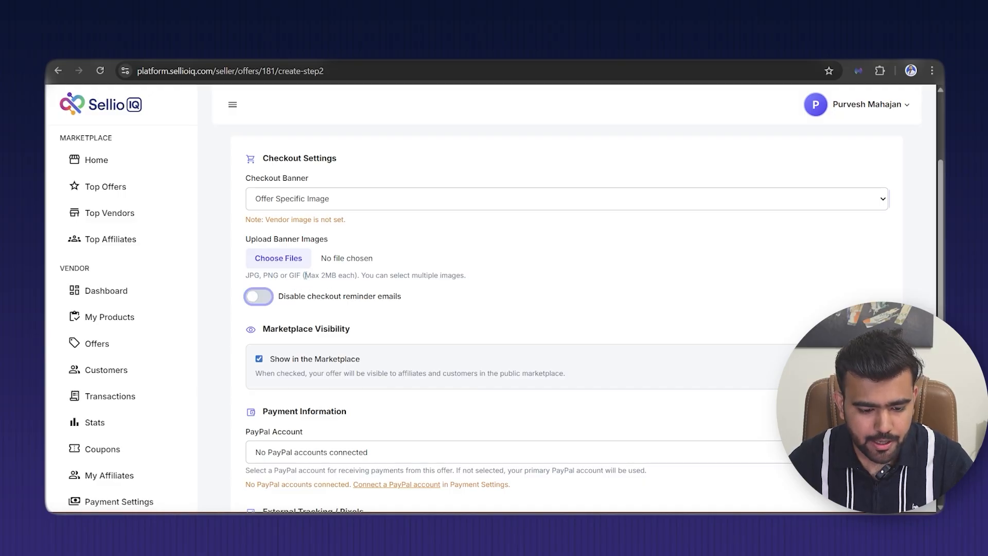
{"action": "left_click_drag", "start_coordinate": [305, 275], "coordinate": [355, 276]}
{"action": "left_click", "coordinate": [400, 264]}
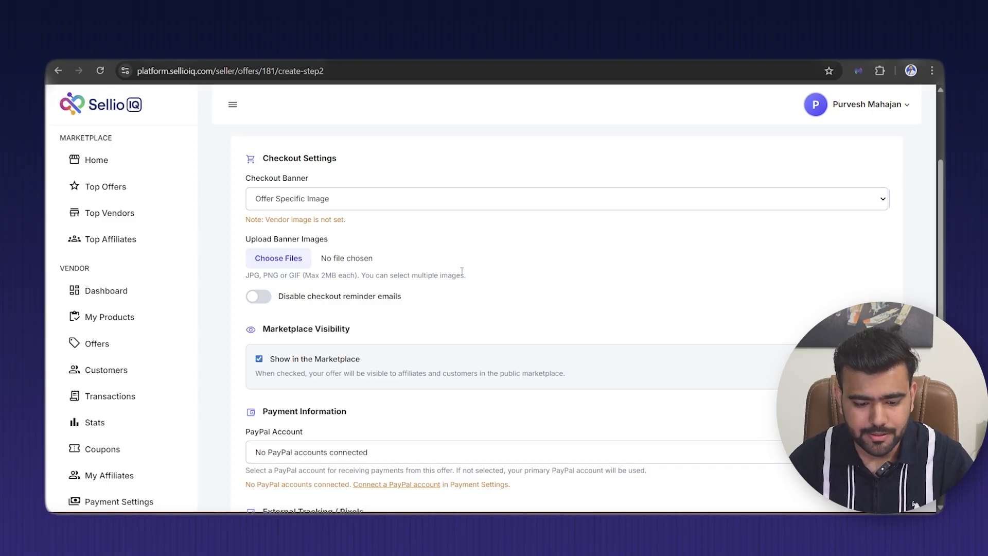
{"action": "left_click_drag", "start_coordinate": [471, 277], "coordinate": [409, 277]}
{"action": "left_click", "coordinate": [441, 278]}
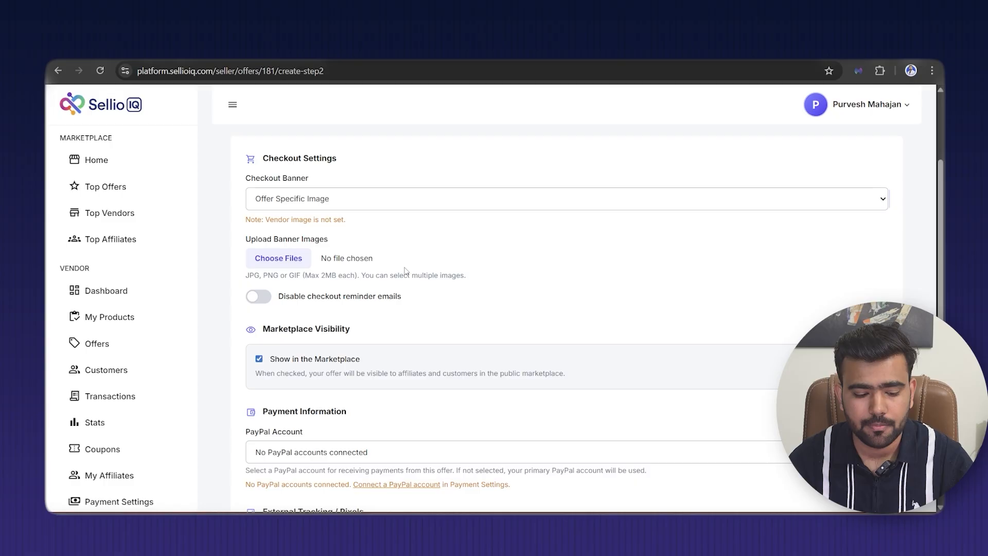
Set the Checkout Banner back to SellioIQ Default
{"action": "left_click", "coordinate": [369, 200]}
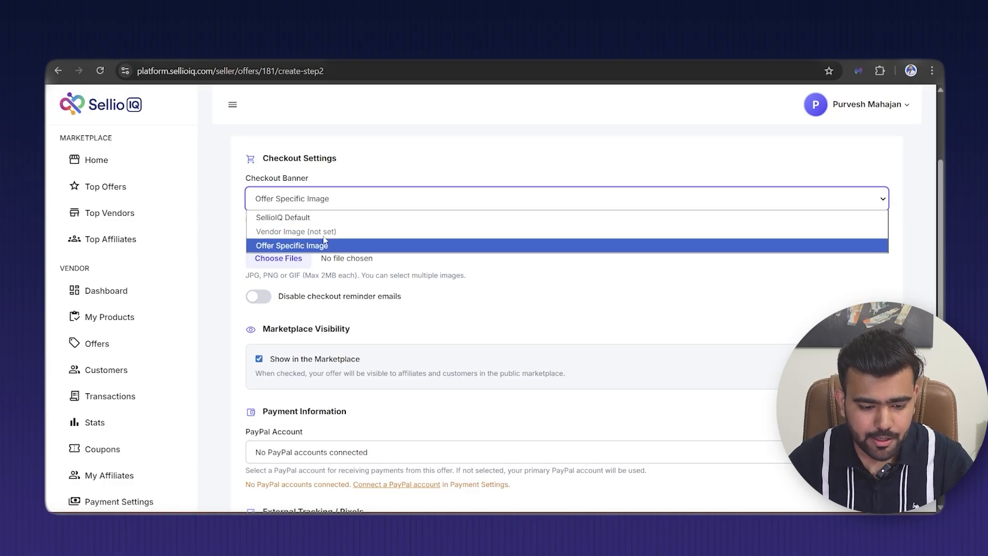
{"action": "left_click", "coordinate": [322, 220]}
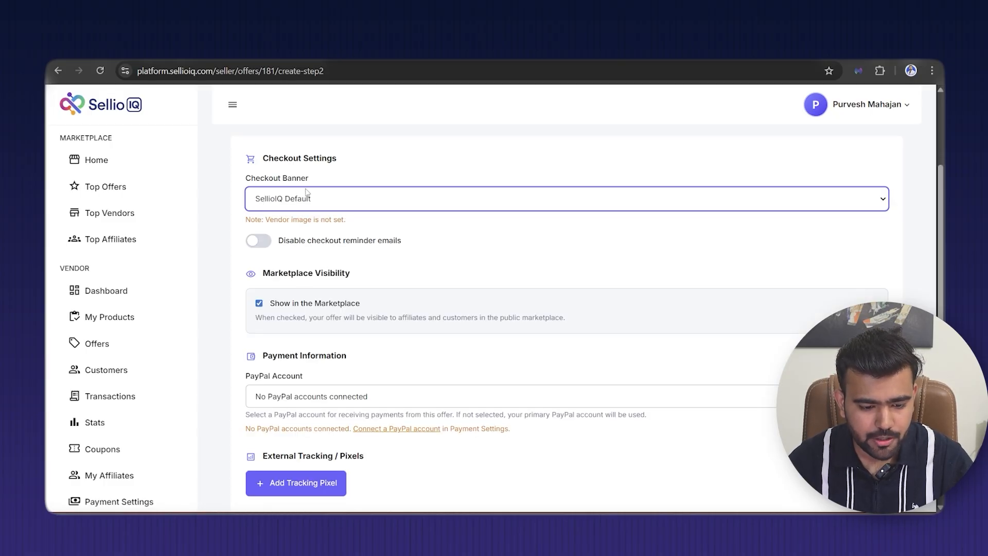
Disable the Show in the Marketplace option under Marketplace Visibility and enable it again
{"action": "scroll", "coordinate": [419, 272], "scroll_direction": "down", "scroll_amount": 1}
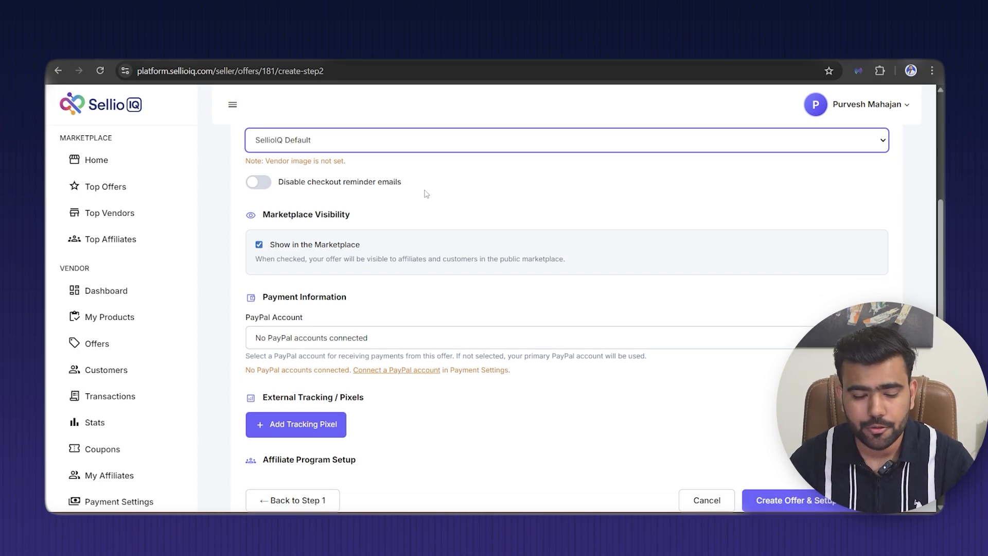
{"action": "scroll", "coordinate": [425, 194], "scroll_direction": "down", "scroll_amount": 1}
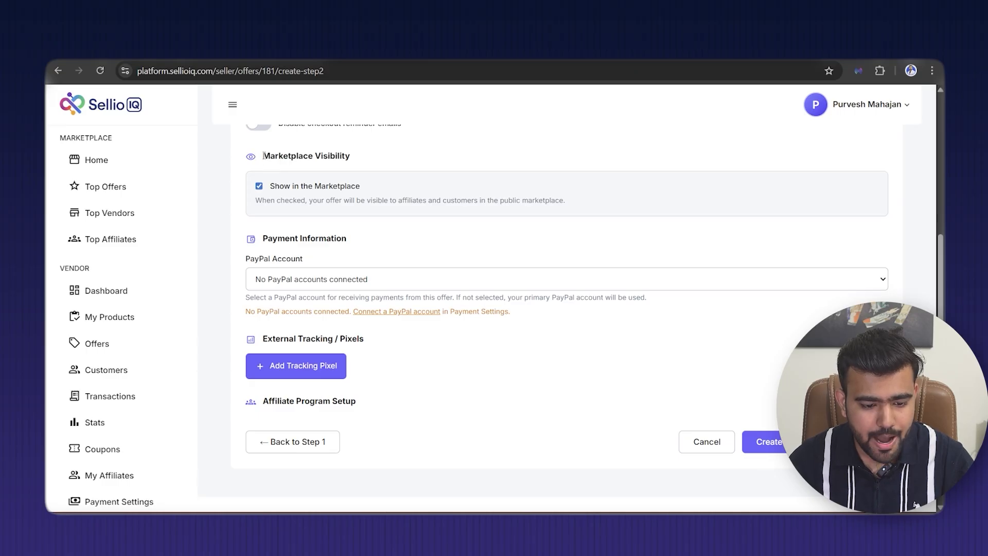
{"action": "scroll", "coordinate": [325, 157], "scroll_direction": "up", "scroll_amount": 2}
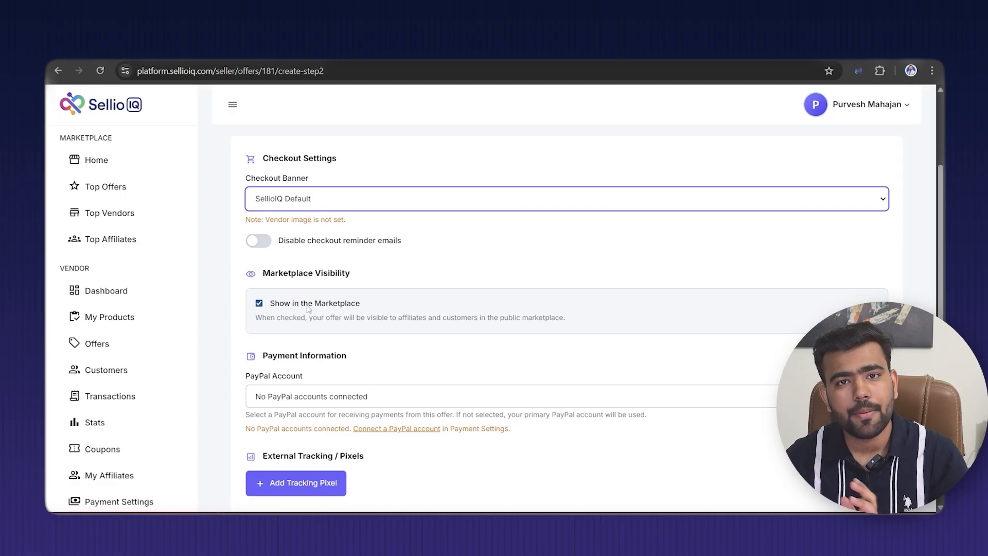
{"action": "left_click", "coordinate": [258, 304]}
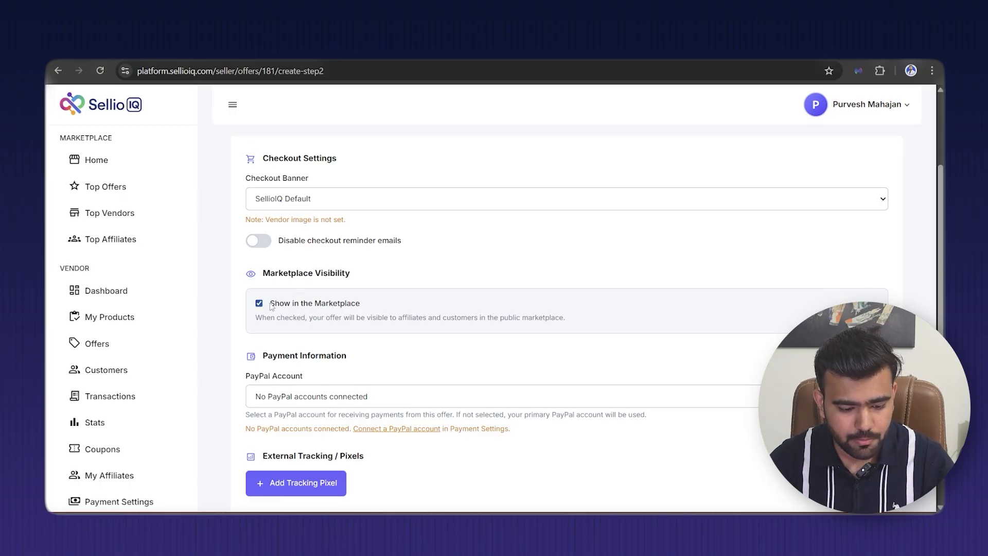
{"action": "left_click_drag", "start_coordinate": [270, 305], "coordinate": [357, 305]}
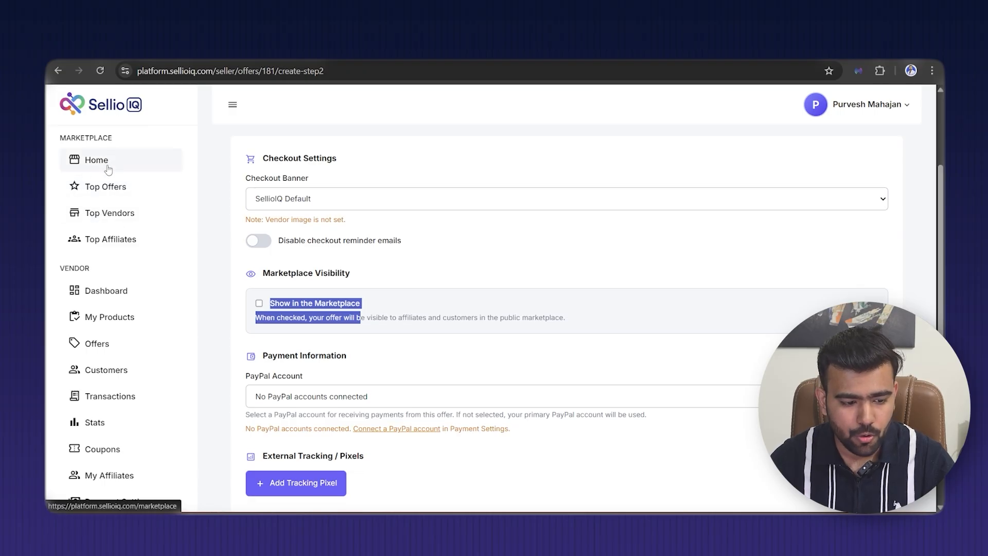
{"action": "left_click_drag", "start_coordinate": [61, 138], "coordinate": [113, 139]}
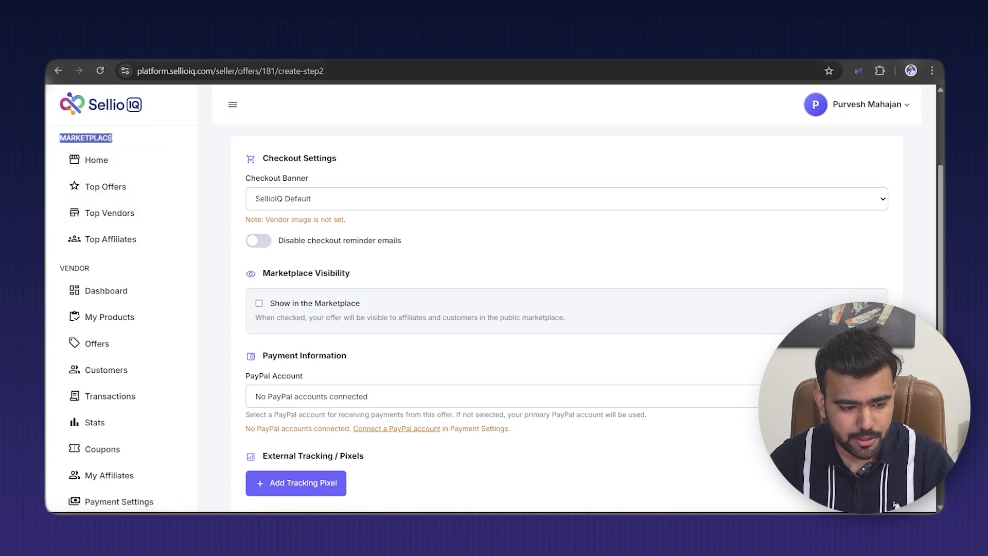
{"action": "left_click", "coordinate": [115, 139]}
{"action": "left_click", "coordinate": [259, 303]}
Add a Facebook Pixel under External Tracking / Pixels and fill in the saved Facebook Pixel ID
{"action": "scroll", "coordinate": [535, 305], "scroll_direction": "down", "scroll_amount": 3}
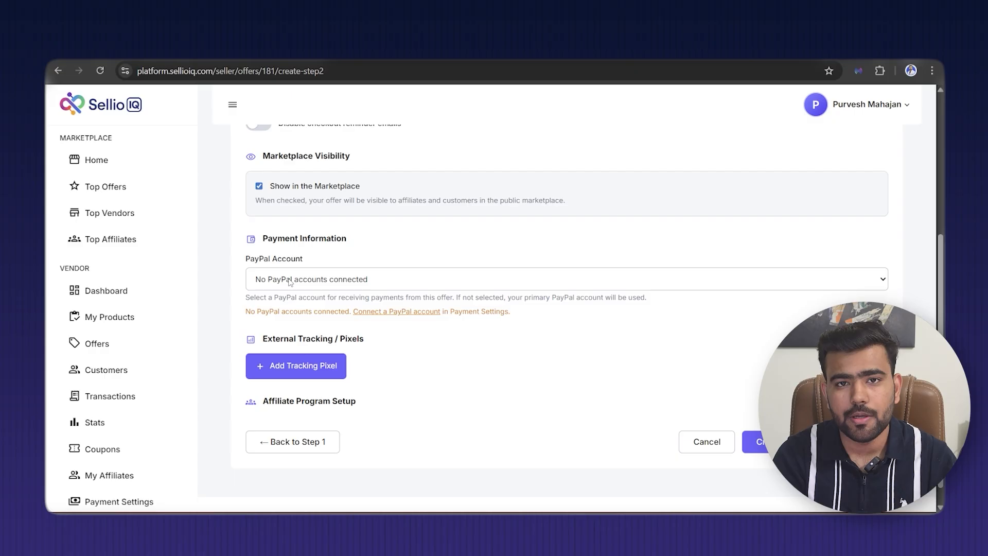
{"action": "scroll", "coordinate": [288, 282], "scroll_direction": "down", "scroll_amount": 2}
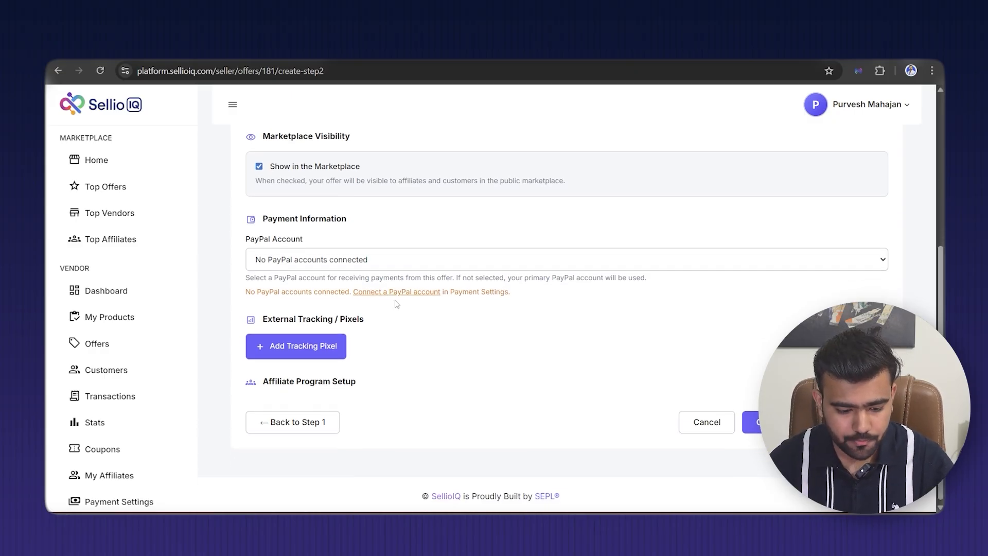
{"action": "left_click", "coordinate": [286, 350]}
{"action": "scroll", "coordinate": [556, 337], "scroll_direction": "down", "scroll_amount": 2}
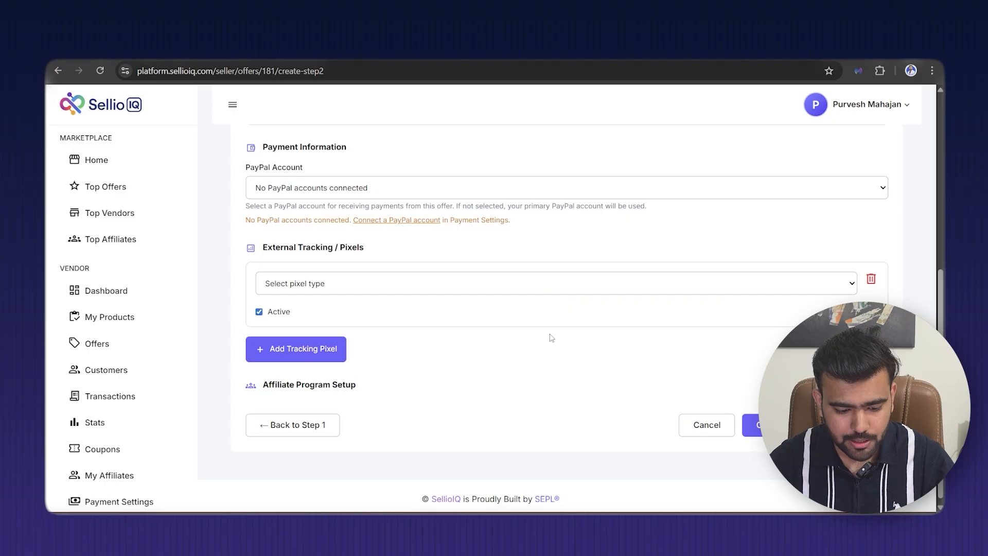
{"action": "left_click", "coordinate": [365, 282]}
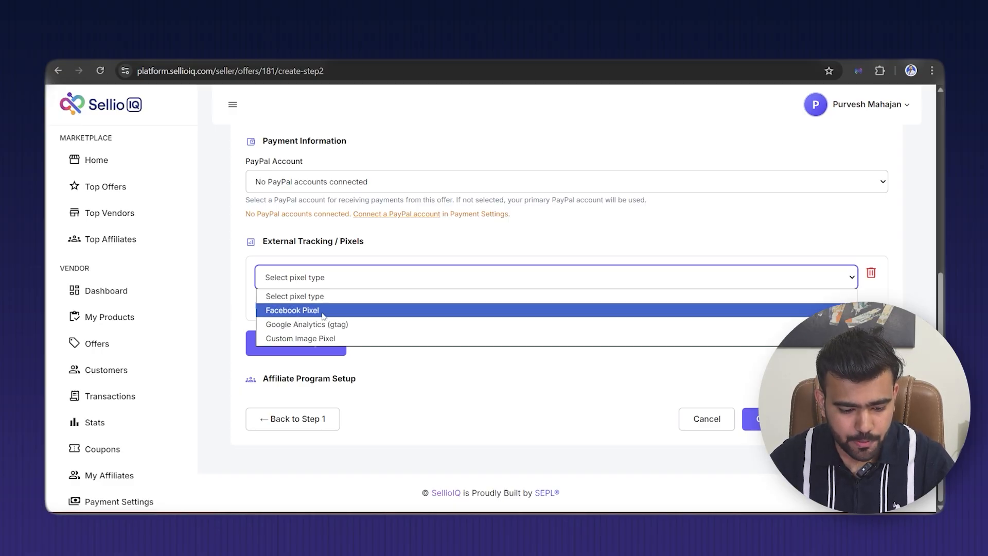
{"action": "left_click", "coordinate": [304, 315]}
{"action": "left_click", "coordinate": [299, 324]}
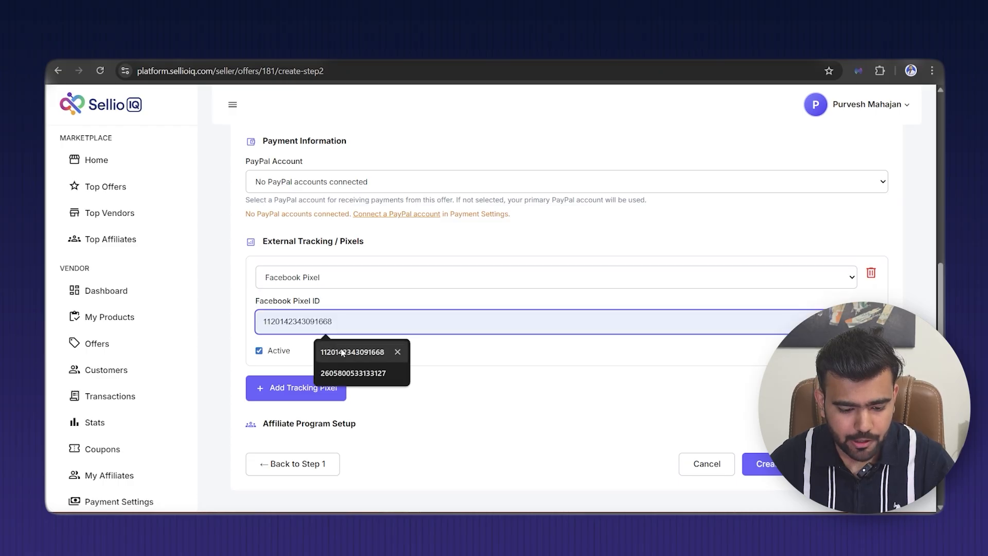
{"action": "left_click", "coordinate": [322, 350]}
{"action": "left_click", "coordinate": [712, 380]}
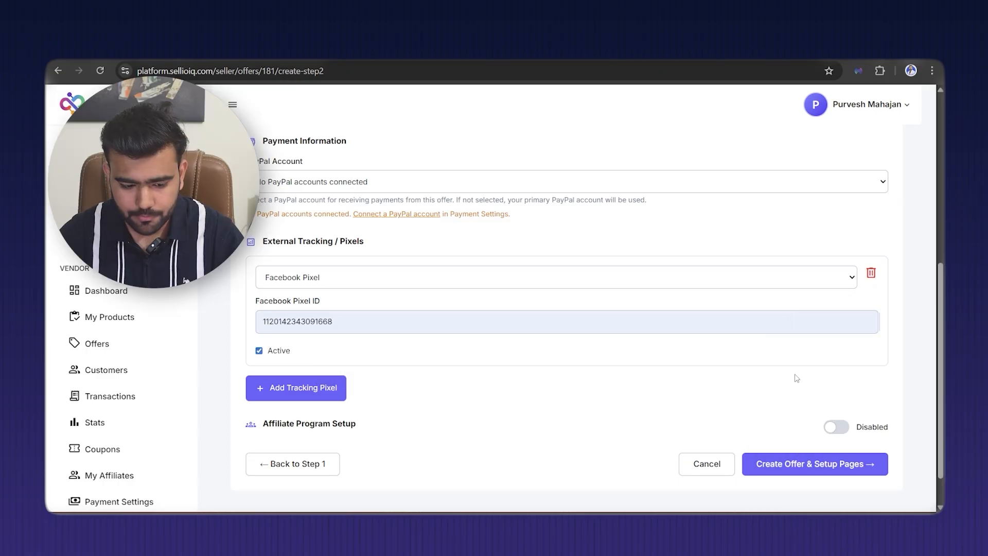
Enable the Affiliate Program Setup for the offer
{"action": "scroll", "coordinate": [390, 324], "scroll_direction": "down", "scroll_amount": 2}
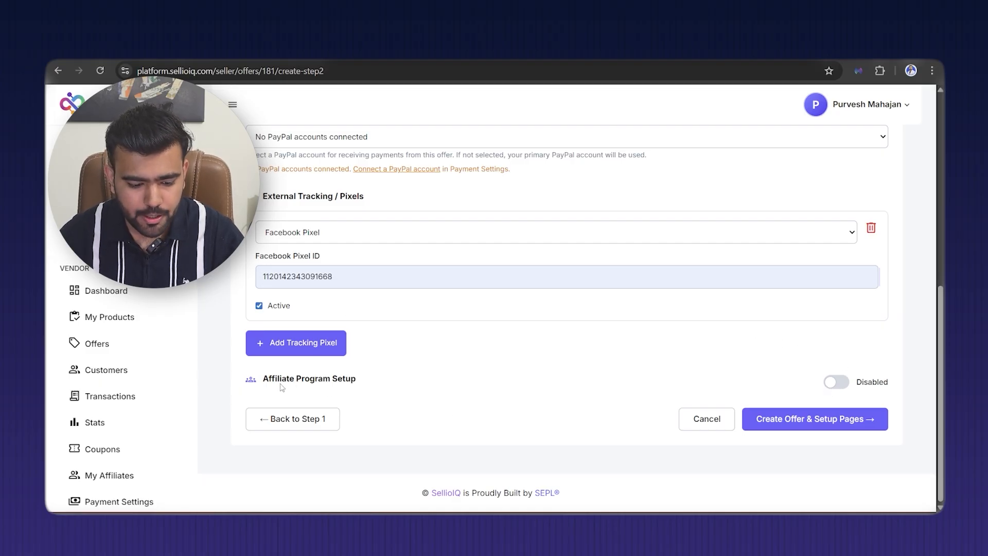
{"action": "left_click", "coordinate": [838, 382]}
{"action": "scroll", "coordinate": [864, 375], "scroll_direction": "down", "scroll_amount": 3}
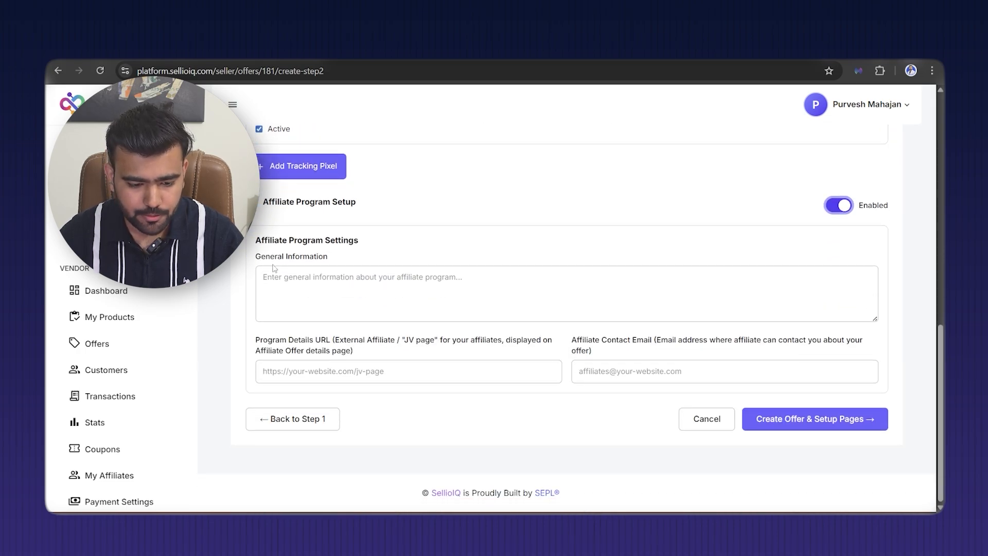
{"action": "left_click_drag", "start_coordinate": [259, 258], "coordinate": [330, 260]}
{"action": "left_click", "coordinate": [329, 259]}
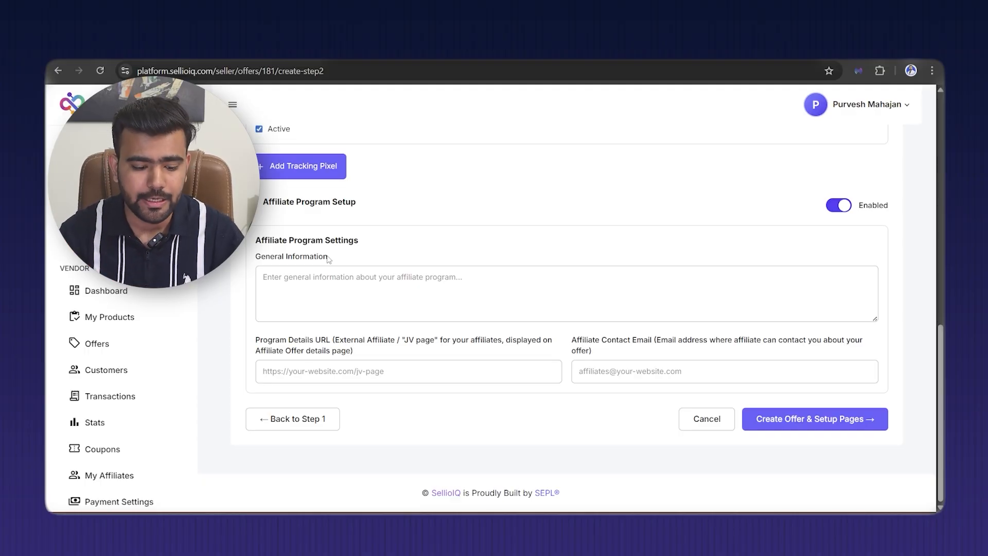
{"action": "left_click", "coordinate": [319, 370]}
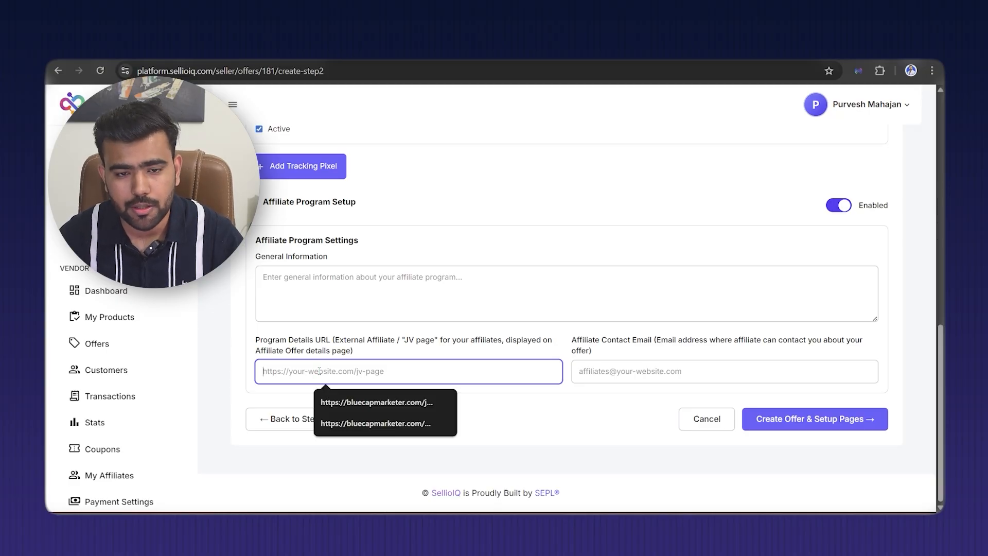
{"action": "left_click", "coordinate": [347, 405]}
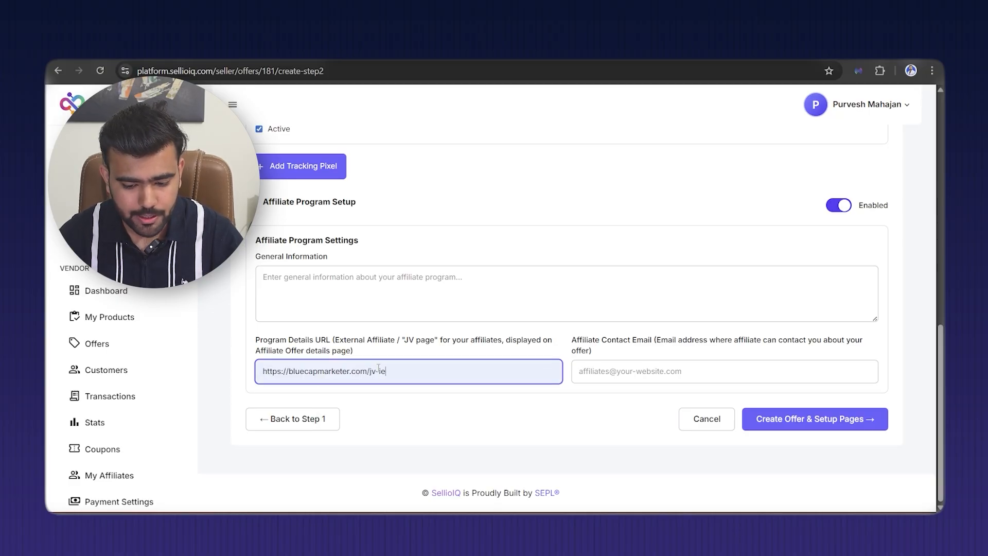
{"action": "left_click", "coordinate": [640, 377]}
{"action": "left_click", "coordinate": [655, 402]}
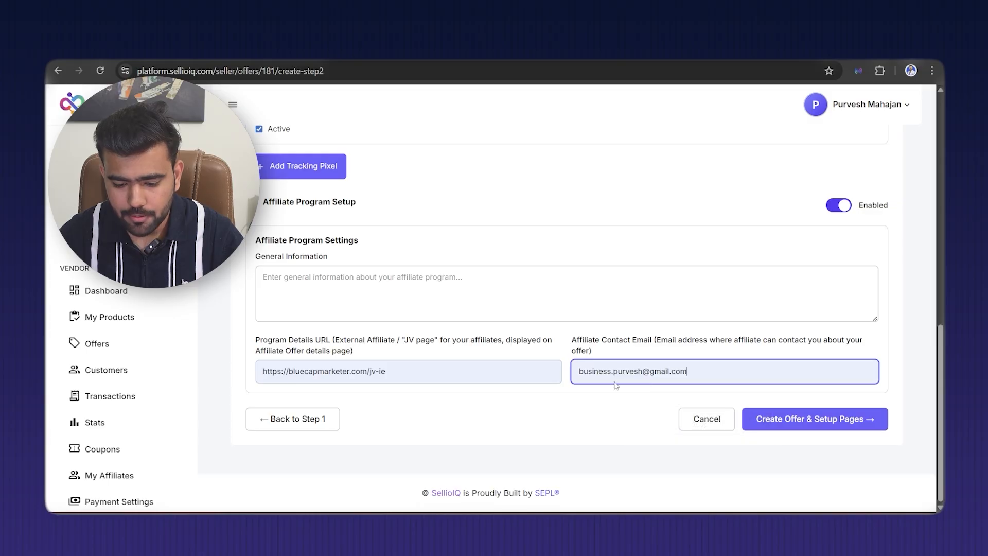
Create the offer and review the existing pages, sales funnel and direct promotion link on its Setup Pages screen
{"action": "left_click", "coordinate": [814, 426]}
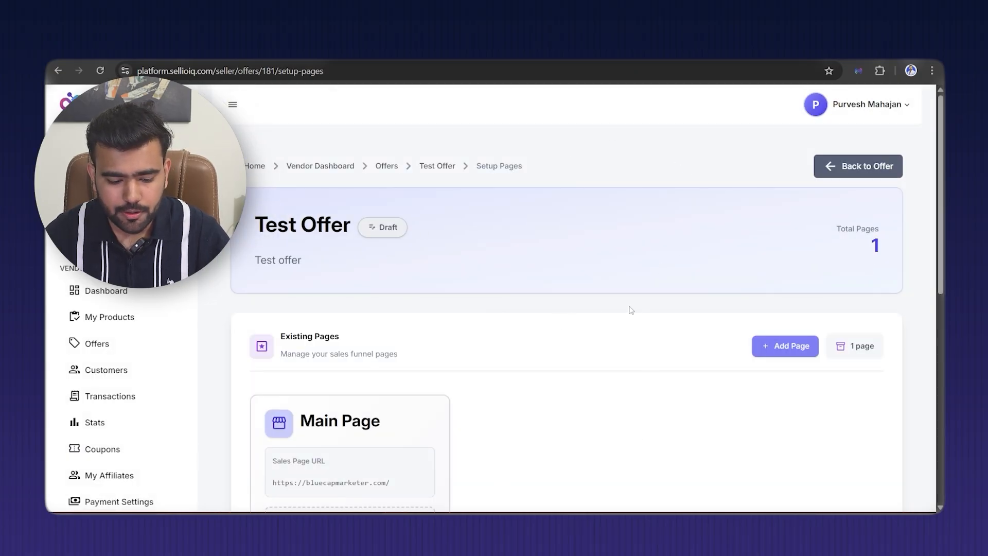
{"action": "scroll", "coordinate": [631, 309], "scroll_direction": "down", "scroll_amount": 3}
{"action": "scroll", "coordinate": [546, 342], "scroll_direction": "up", "scroll_amount": 1}
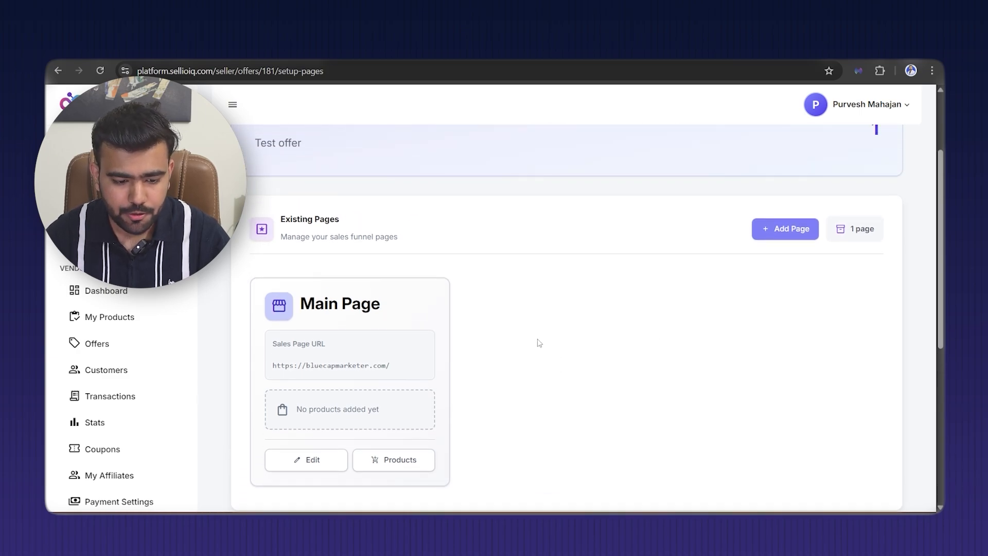
{"action": "scroll", "coordinate": [523, 334], "scroll_direction": "down", "scroll_amount": 4}
{"action": "scroll", "coordinate": [565, 335], "scroll_direction": "up", "scroll_amount": 1}
{"action": "scroll", "coordinate": [565, 335], "scroll_direction": "down", "scroll_amount": 3}
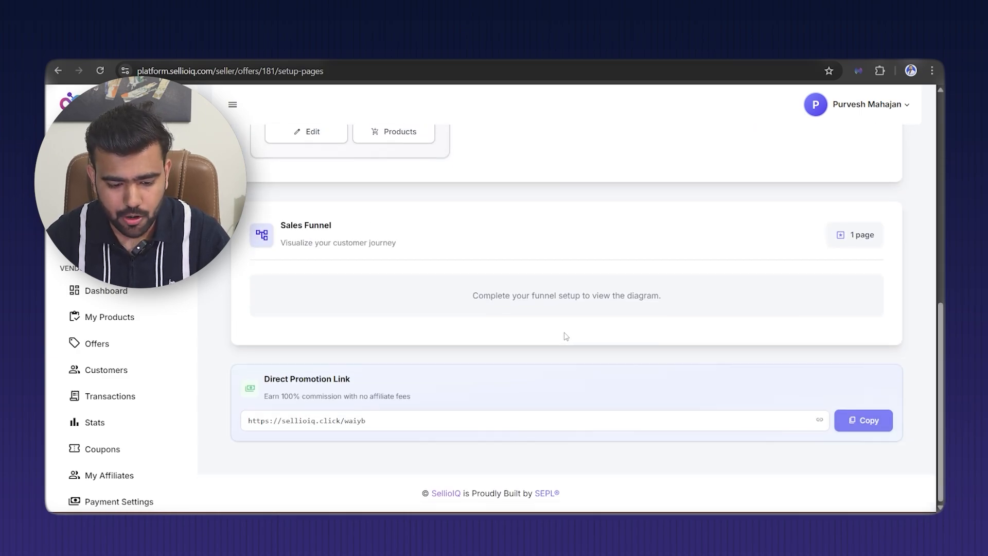
{"action": "scroll", "coordinate": [592, 362], "scroll_direction": "up", "scroll_amount": 7}
{"action": "scroll", "coordinate": [592, 362], "scroll_direction": "down", "scroll_amount": 1}
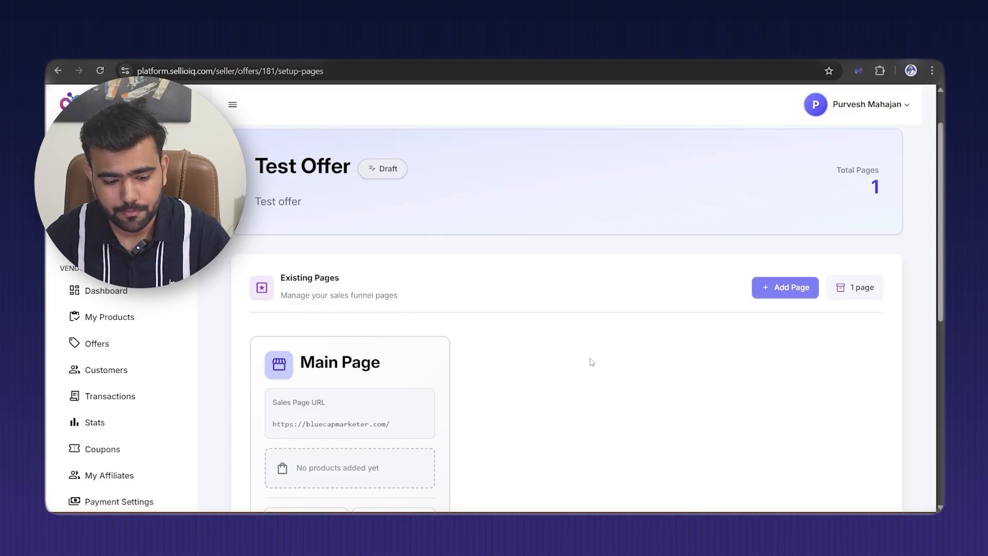
Add the Affiliate Domination product to the Main Page without an upsell page
{"action": "scroll", "coordinate": [592, 362], "scroll_direction": "up", "scroll_amount": 1}
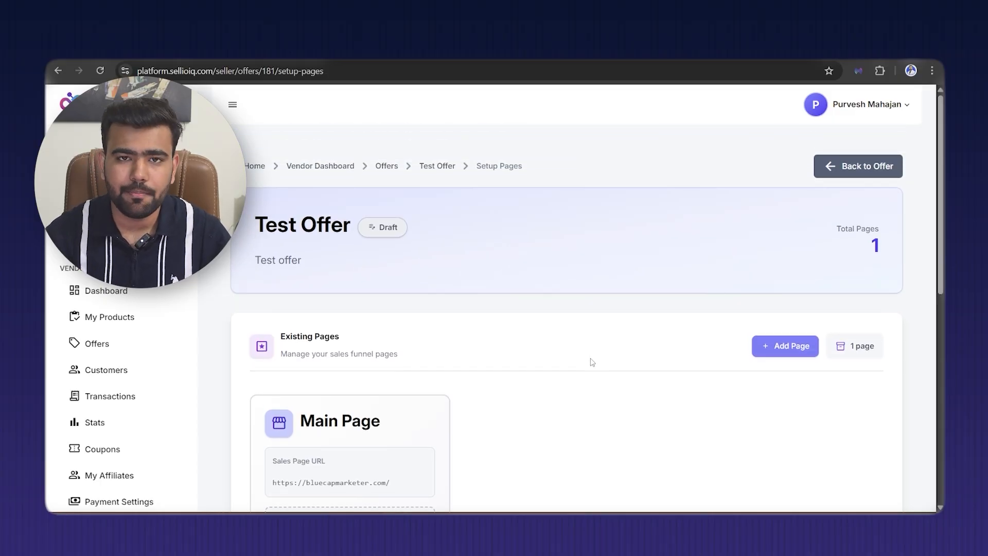
{"action": "scroll", "coordinate": [596, 359], "scroll_direction": "down", "scroll_amount": 2}
{"action": "scroll", "coordinate": [513, 106], "scroll_direction": "down", "scroll_amount": 2}
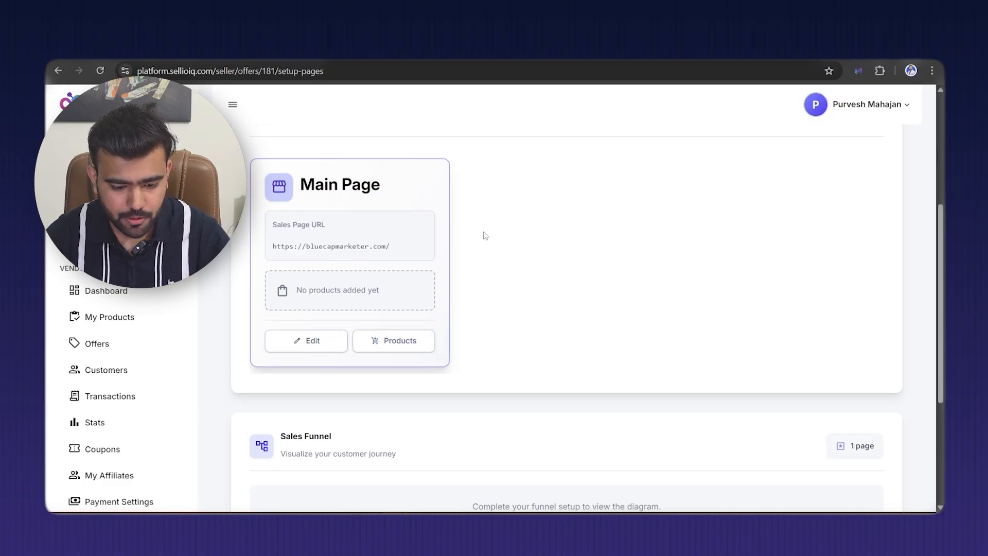
{"action": "left_click", "coordinate": [388, 348]}
{"action": "left_click", "coordinate": [466, 260]}
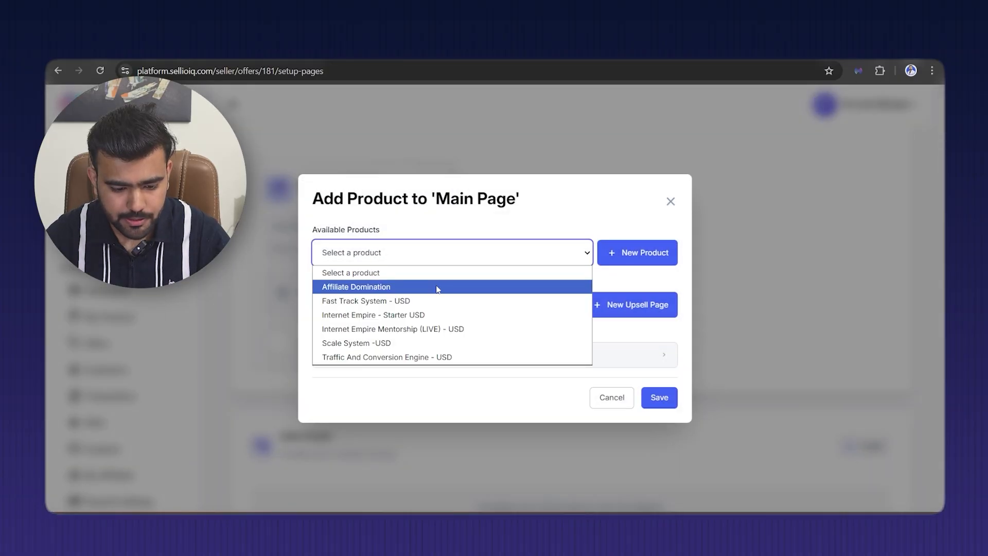
{"action": "left_click", "coordinate": [419, 291]}
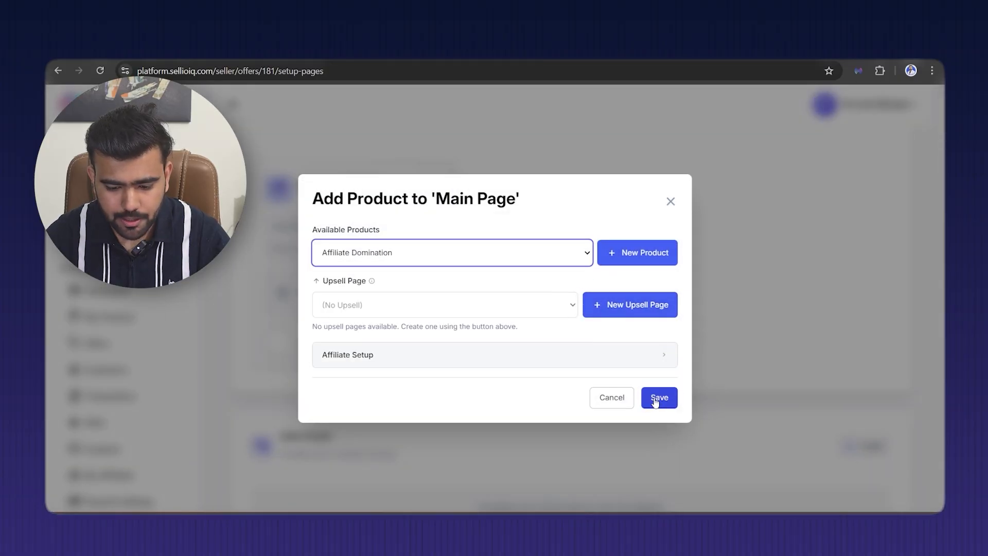
{"action": "left_click", "coordinate": [656, 402]}
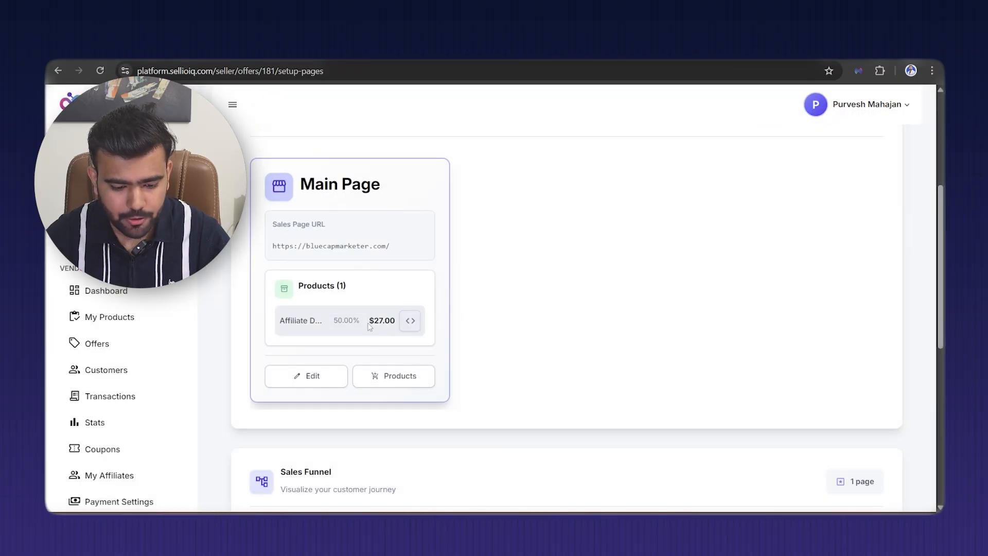
Edit the Affiliate Domination product on the Main Page and save its affiliate commission rate as 50%
{"action": "left_click", "coordinate": [306, 323]}
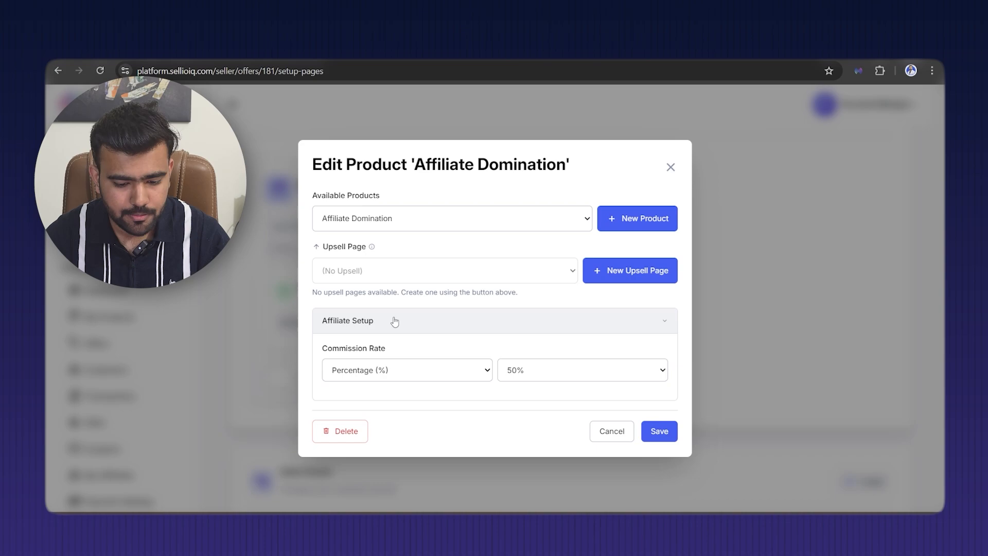
{"action": "left_click", "coordinate": [517, 376]}
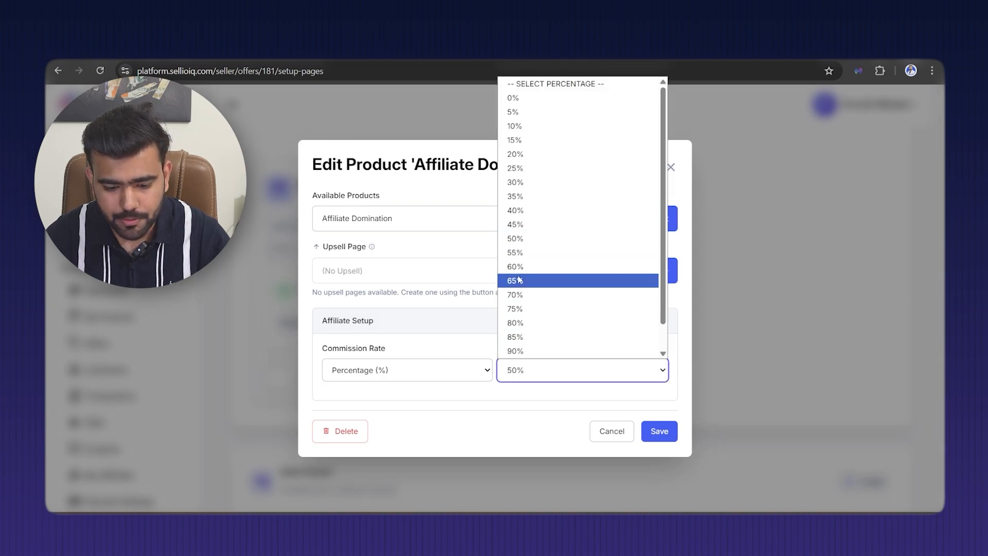
{"action": "left_click", "coordinate": [526, 245]}
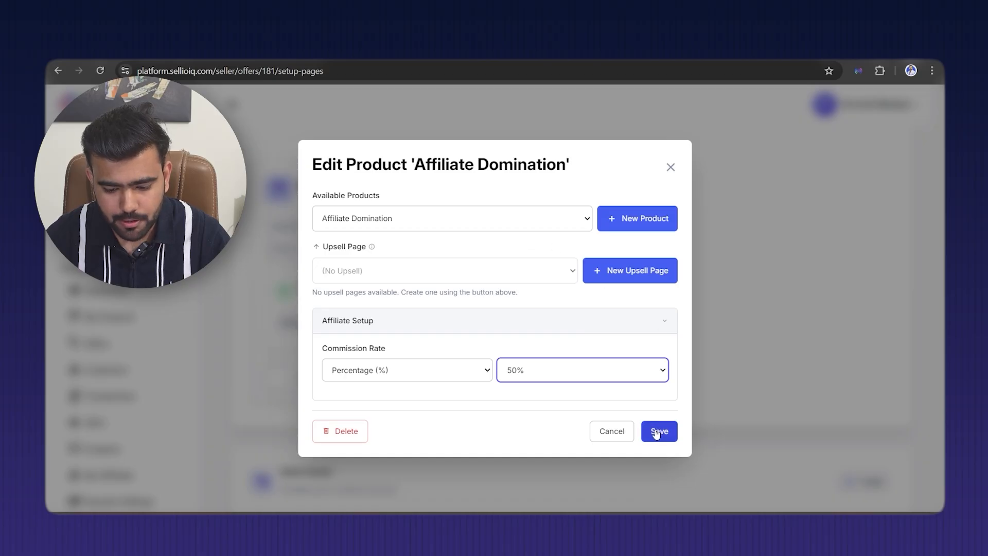
{"action": "left_click", "coordinate": [655, 432]}
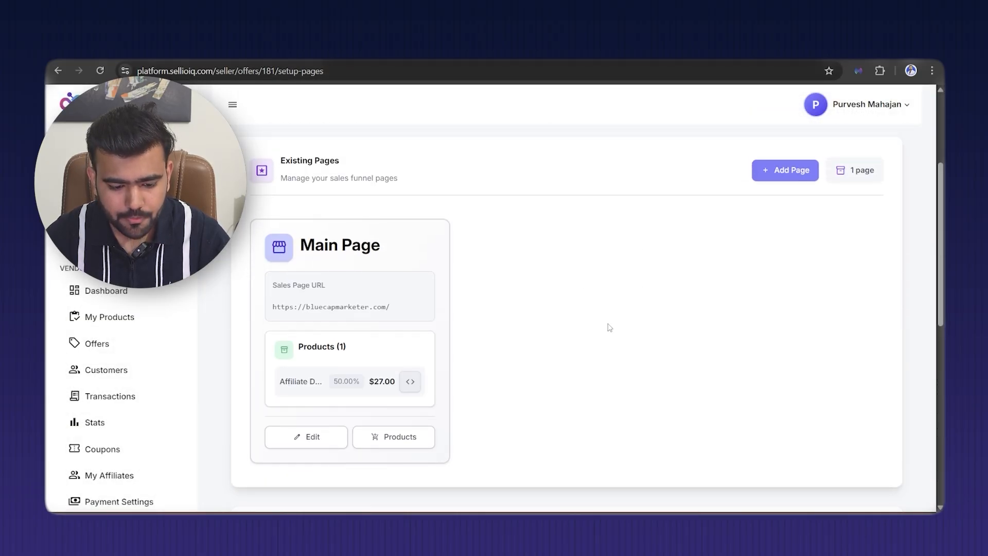
Create a new funnel page named OTO 1, using the saved bluecapmarketer.com disclaimer address as its sales page URL
{"action": "scroll", "coordinate": [609, 328], "scroll_direction": "up", "scroll_amount": 2}
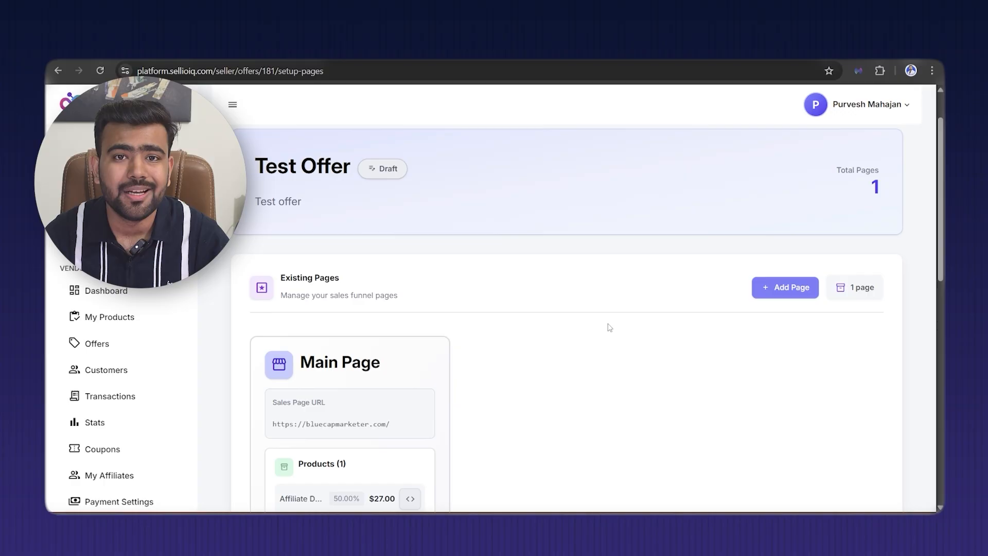
{"action": "left_click", "coordinate": [815, 281]}
{"action": "left_click", "coordinate": [441, 284]}
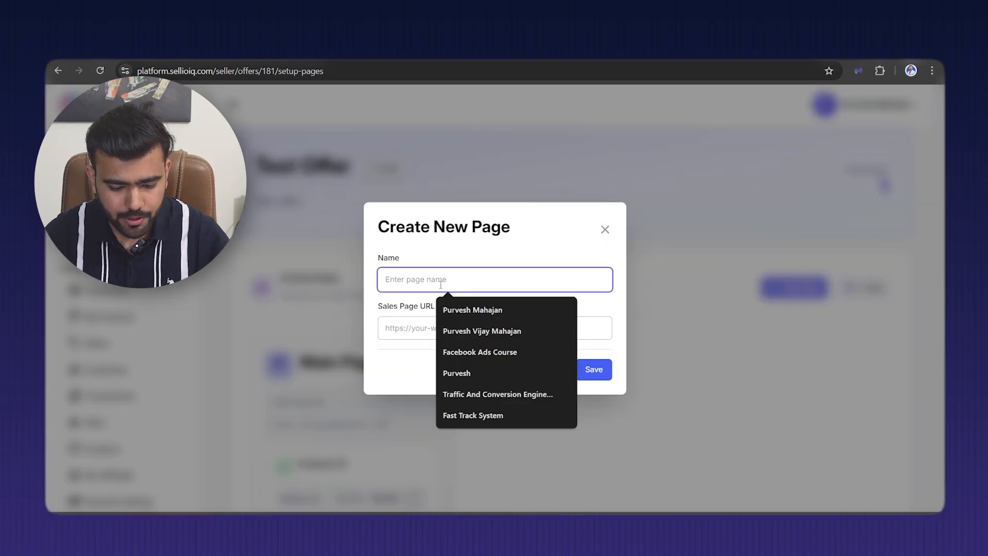
{"action": "type", "text": "OTO 1"}
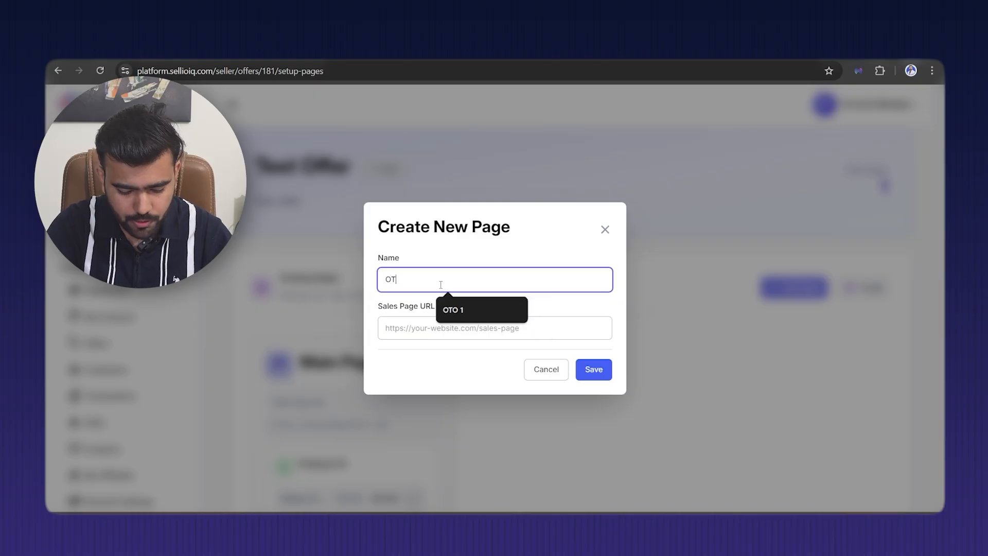
{"action": "left_click", "coordinate": [421, 320]}
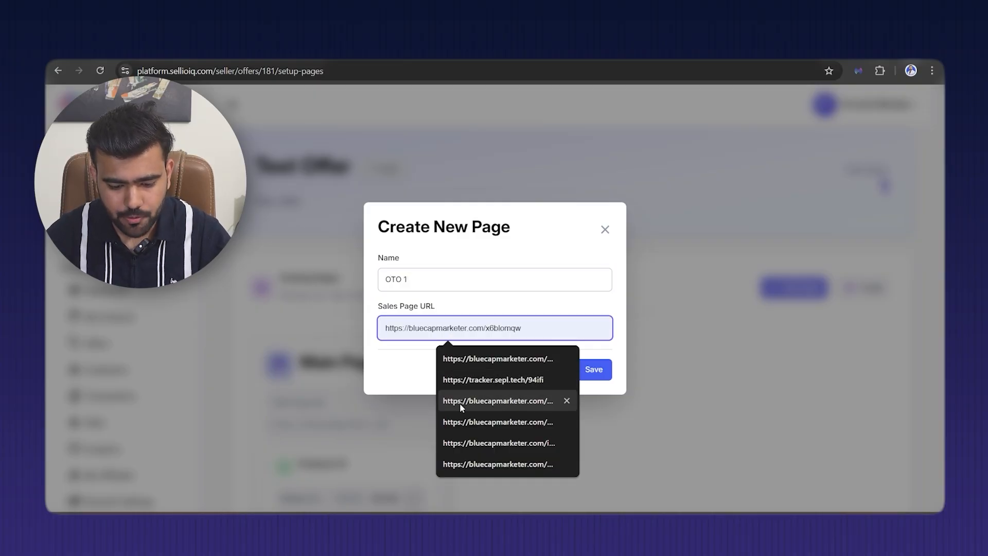
{"action": "left_click", "coordinate": [459, 403]}
{"action": "left_click", "coordinate": [598, 371]}
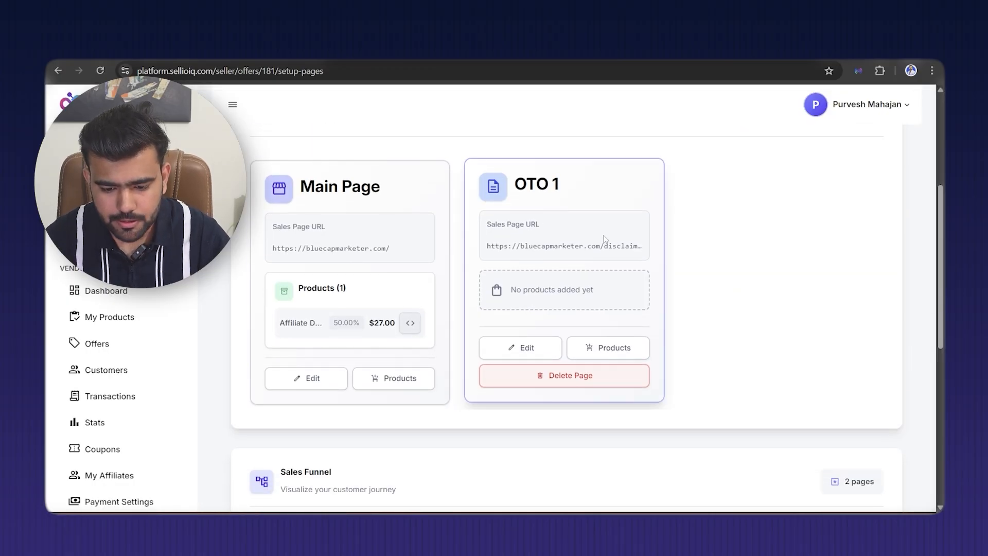
Start adding a product to the OTO 1 page and select Fast Track System - USD
{"action": "scroll", "coordinate": [563, 388], "scroll_direction": "down", "scroll_amount": 5}
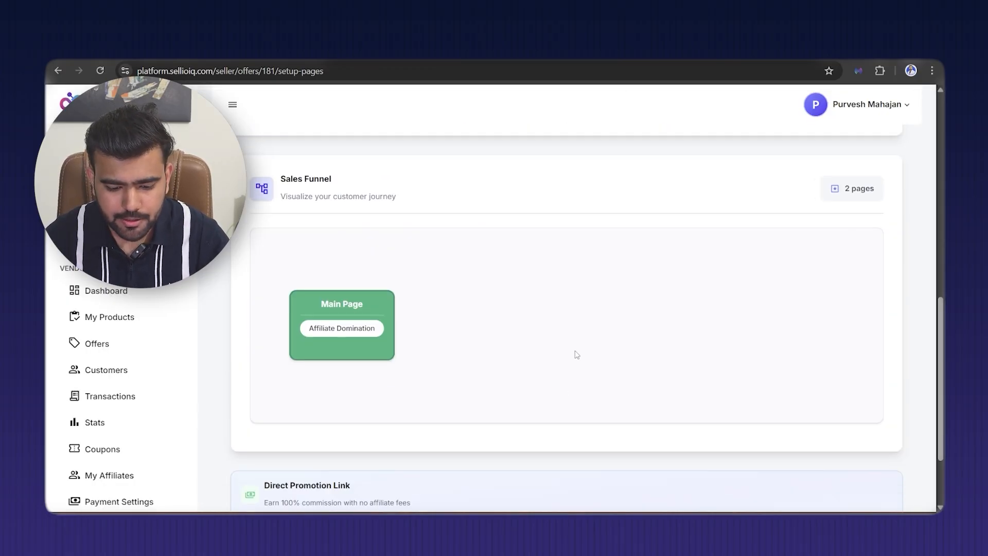
{"action": "scroll", "coordinate": [573, 353], "scroll_direction": "up", "scroll_amount": 5}
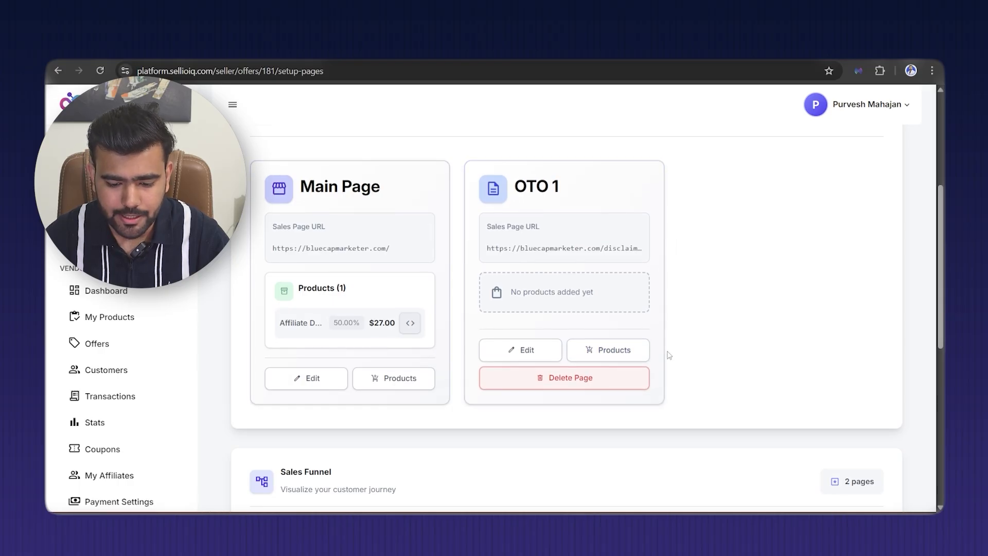
{"action": "left_click", "coordinate": [612, 350]}
{"action": "left_click", "coordinate": [360, 234]}
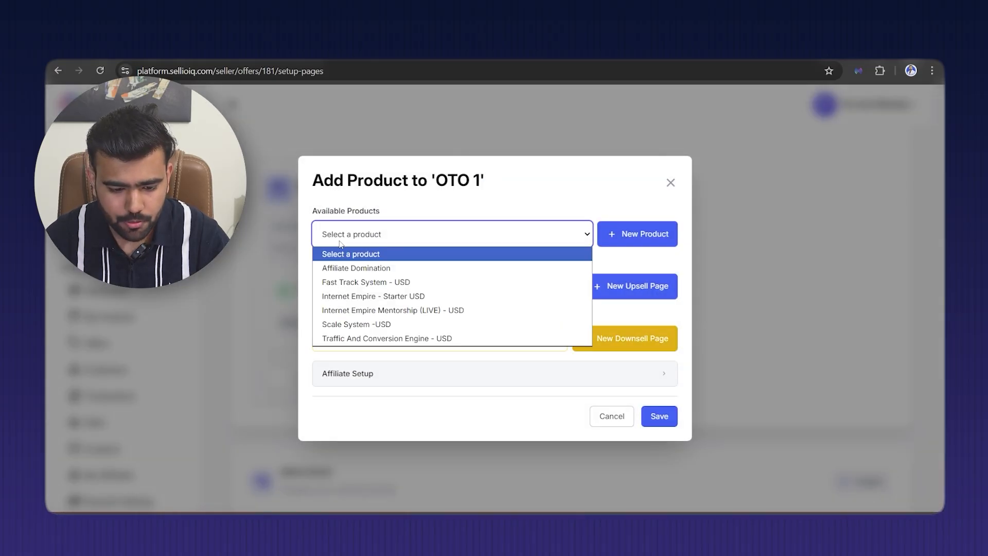
{"action": "left_click", "coordinate": [345, 282]}
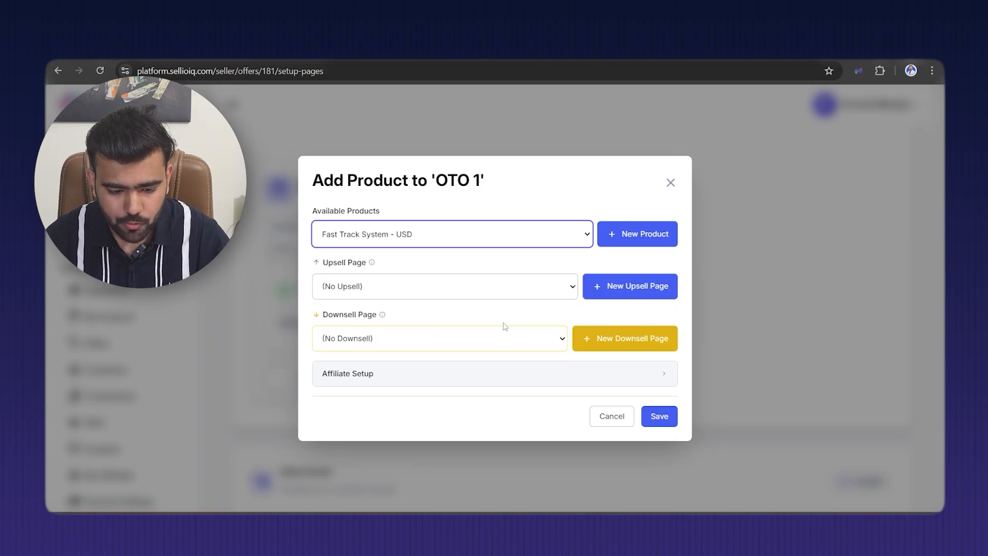
Set the OTO 1 product's affiliate commission to a percentage rate of 50% and save the product
{"action": "left_click", "coordinate": [615, 376]}
{"action": "left_click", "coordinate": [381, 389]}
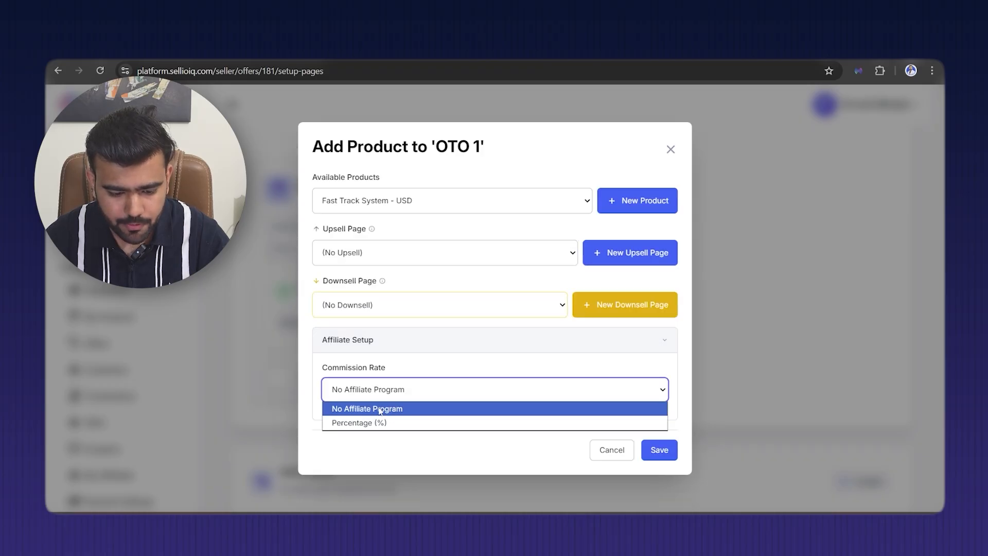
{"action": "left_click", "coordinate": [403, 420]}
{"action": "left_click", "coordinate": [538, 398]}
{"action": "left_click", "coordinate": [533, 258]}
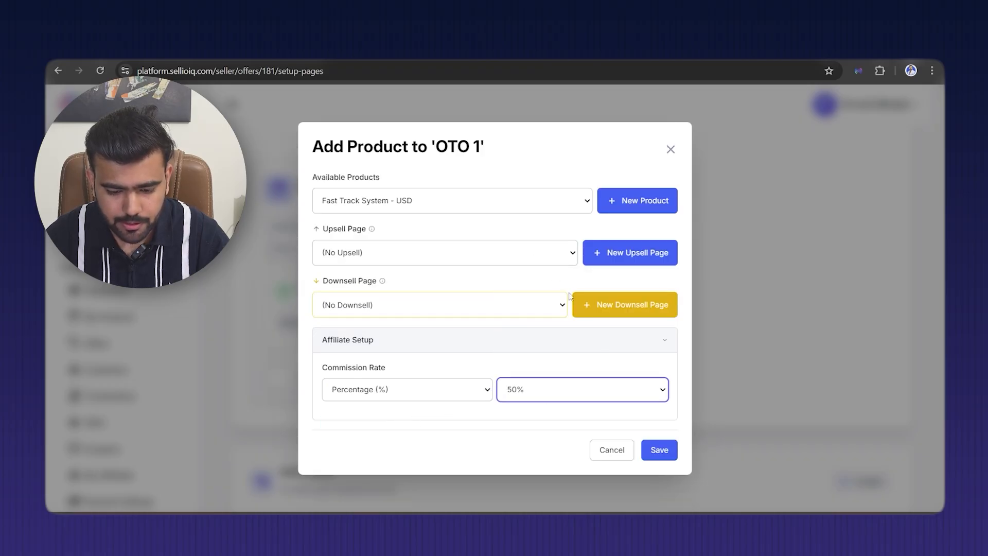
{"action": "left_click", "coordinate": [651, 452]}
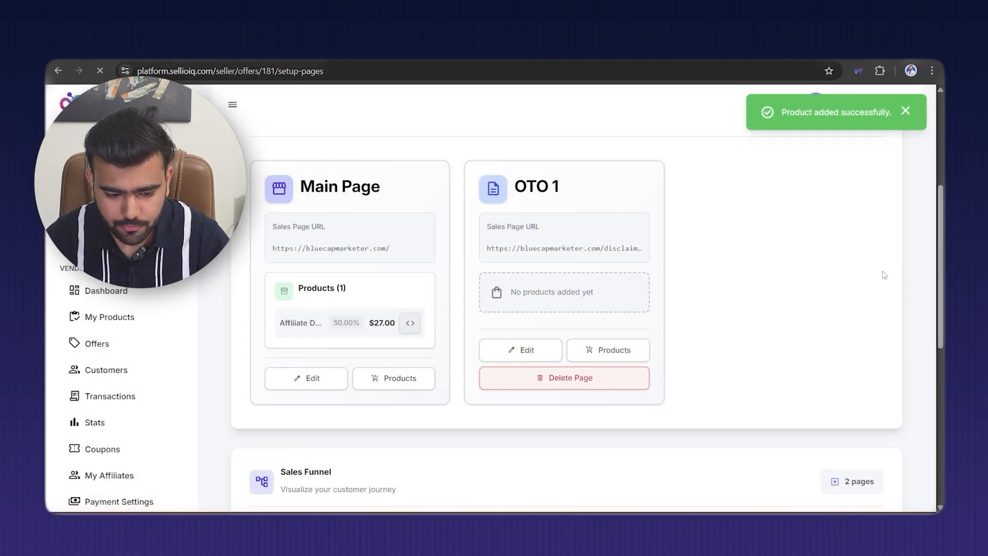
Set OTO 1 as the upsell page of the Main Page's Affiliate Domination product and save the change
{"action": "scroll", "coordinate": [701, 298], "scroll_direction": "down", "scroll_amount": 5}
{"action": "scroll", "coordinate": [584, 238], "scroll_direction": "up", "scroll_amount": 5}
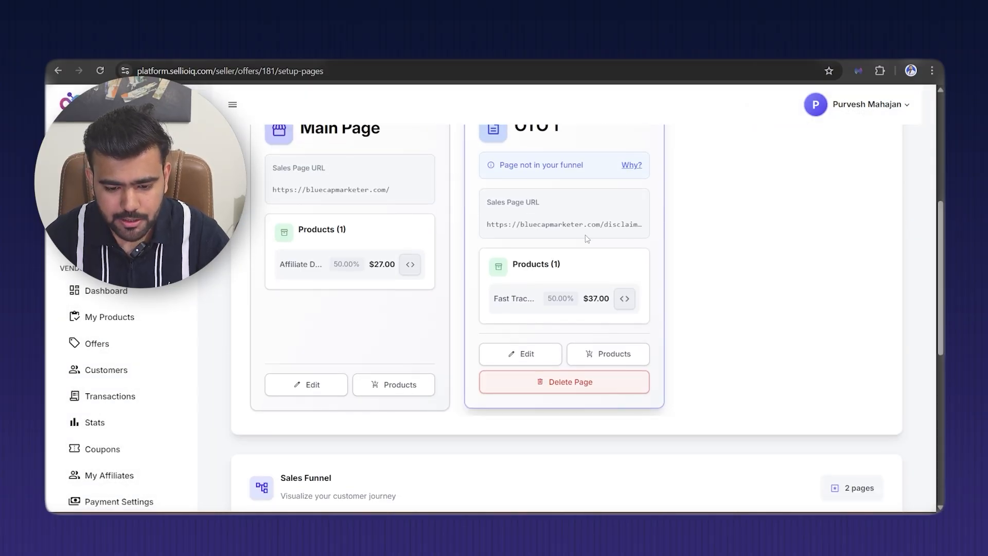
{"action": "scroll", "coordinate": [535, 268], "scroll_direction": "up", "scroll_amount": 1}
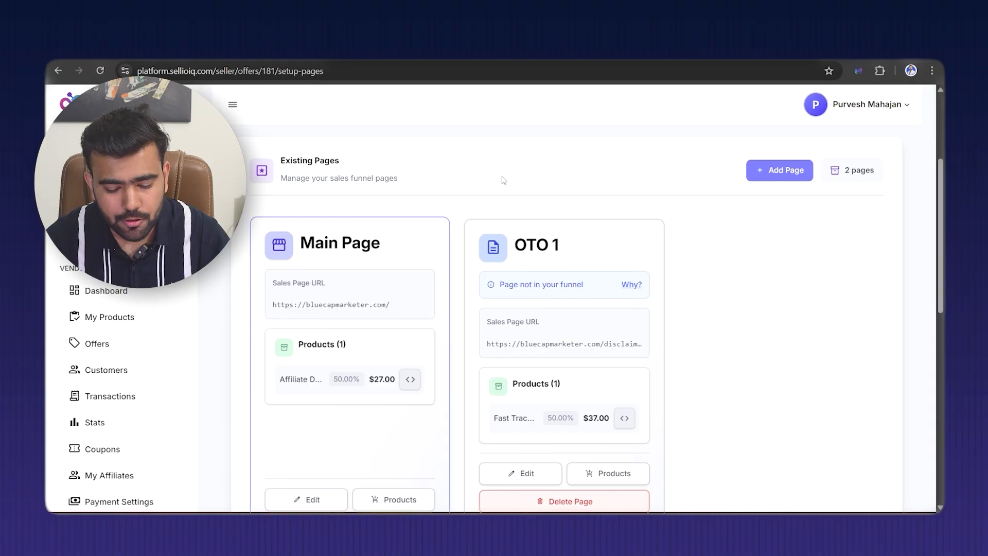
{"action": "scroll", "coordinate": [263, 180], "scroll_direction": "down", "scroll_amount": 3}
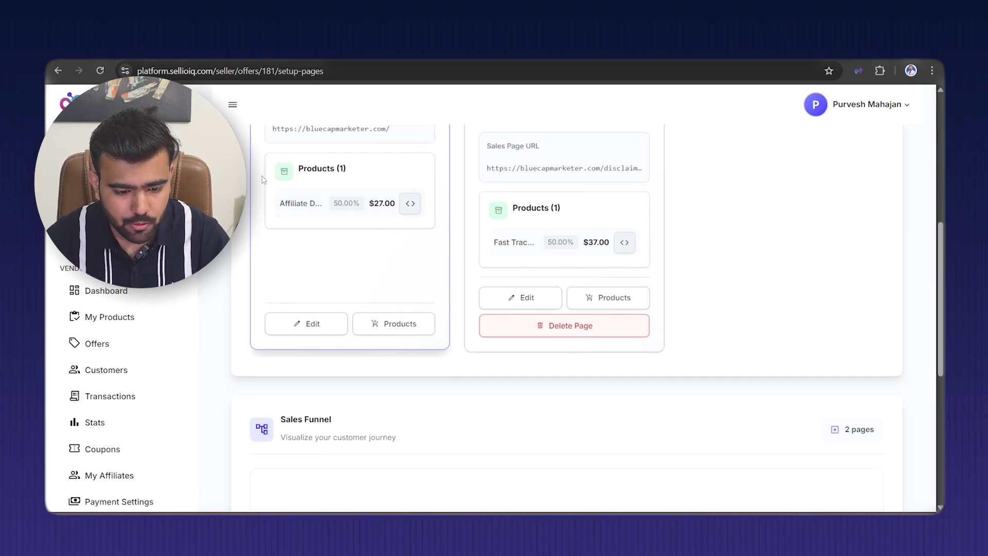
{"action": "left_click", "coordinate": [290, 204]}
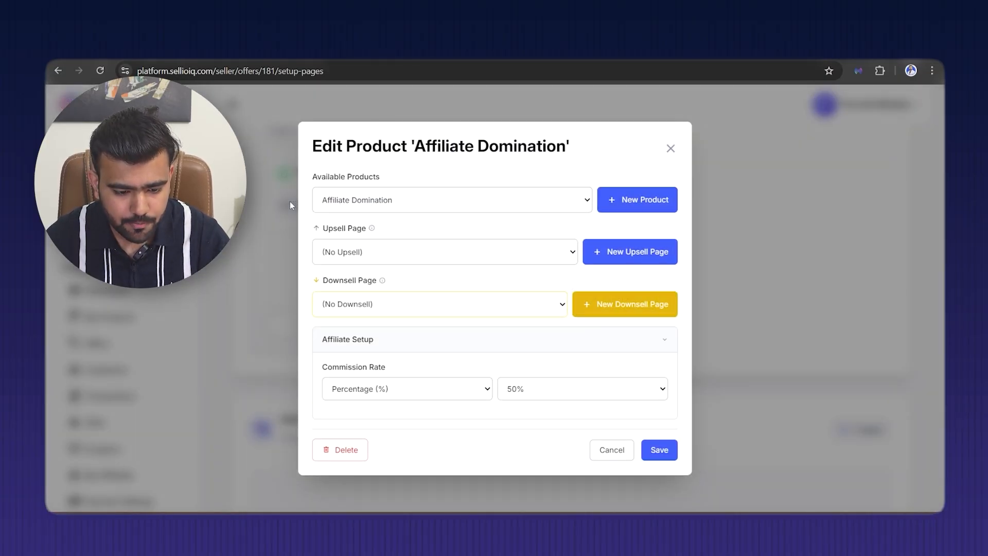
{"action": "left_click", "coordinate": [369, 253]}
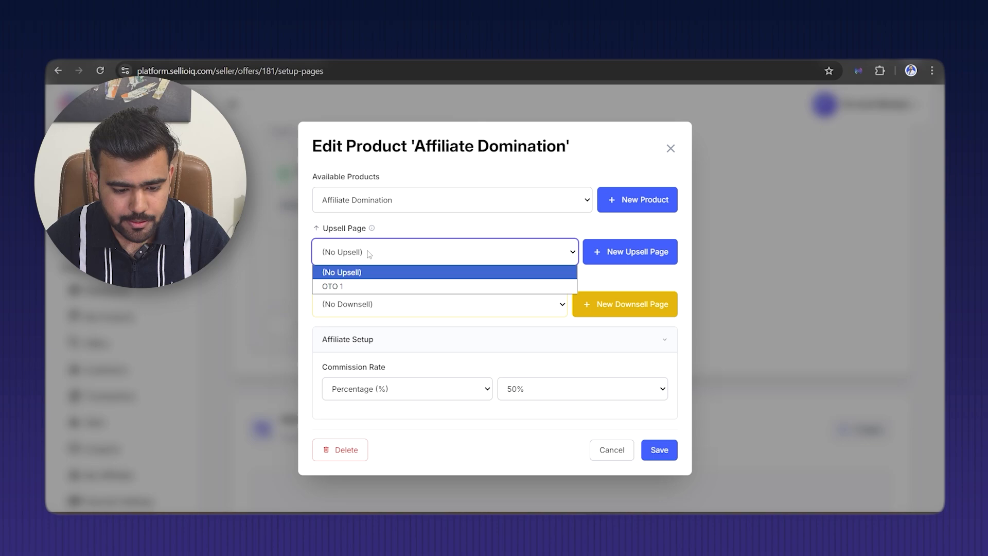
{"action": "left_click", "coordinate": [342, 286]}
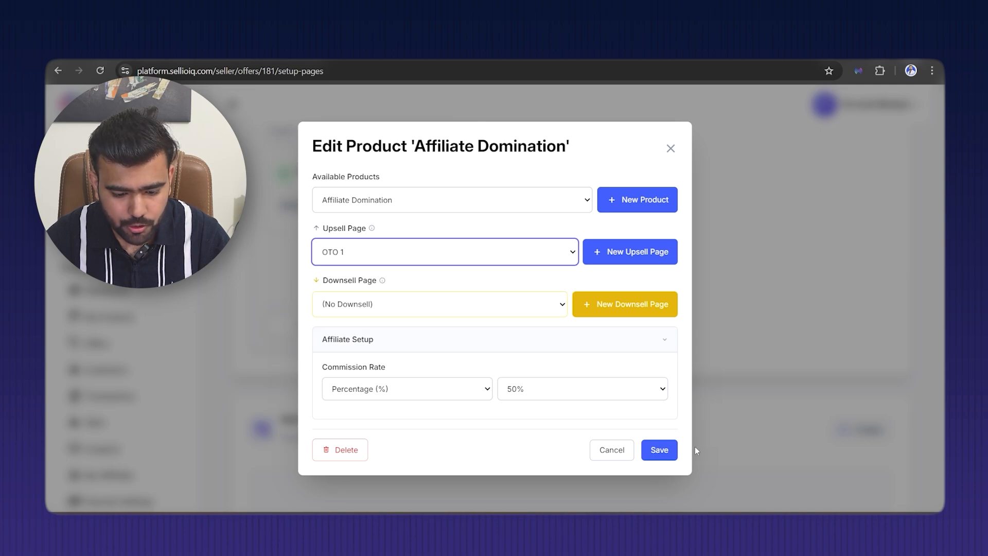
{"action": "left_click", "coordinate": [660, 450]}
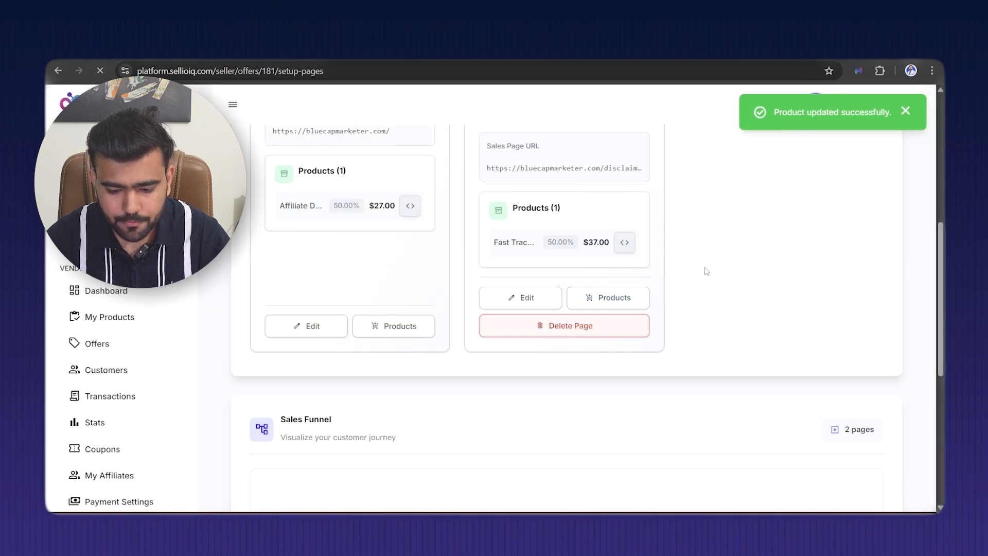
Check the sales funnel diagram and review the Affiliate Domination product's embed code, salespage disclaimer, No Thanks link and checkout link
{"action": "scroll", "coordinate": [315, 258], "scroll_direction": "down", "scroll_amount": 5}
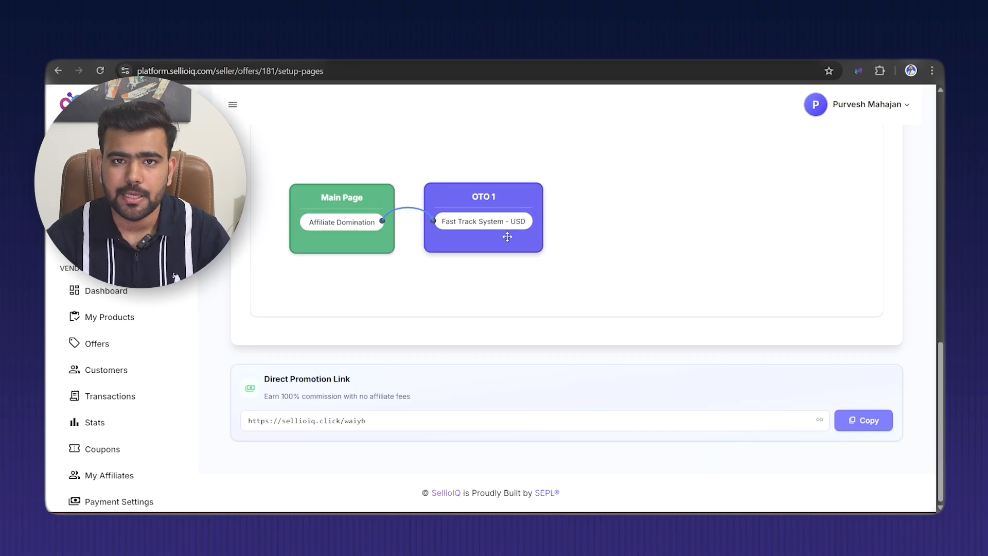
{"action": "scroll", "coordinate": [702, 231], "scroll_direction": "up", "scroll_amount": 6}
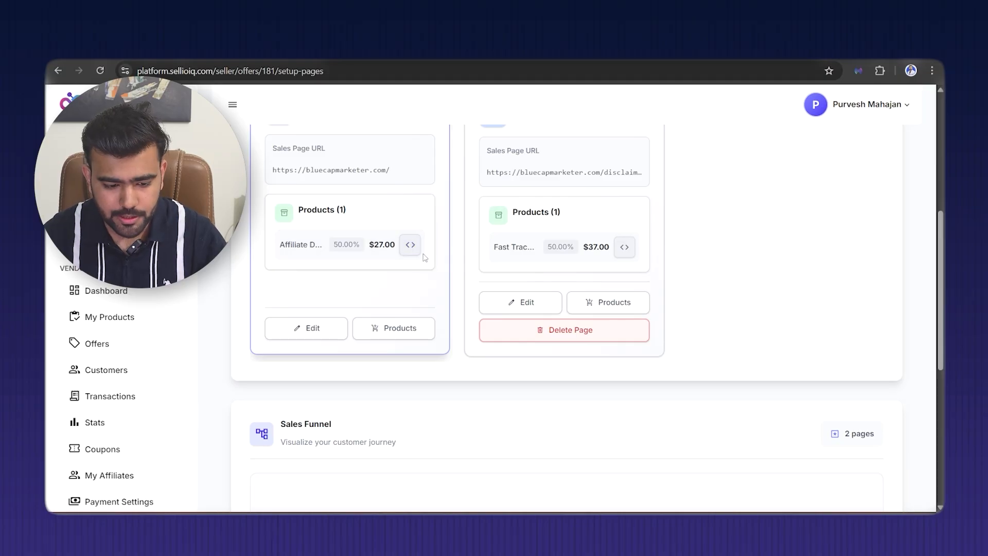
{"action": "scroll", "coordinate": [412, 248], "scroll_direction": "up", "scroll_amount": 3}
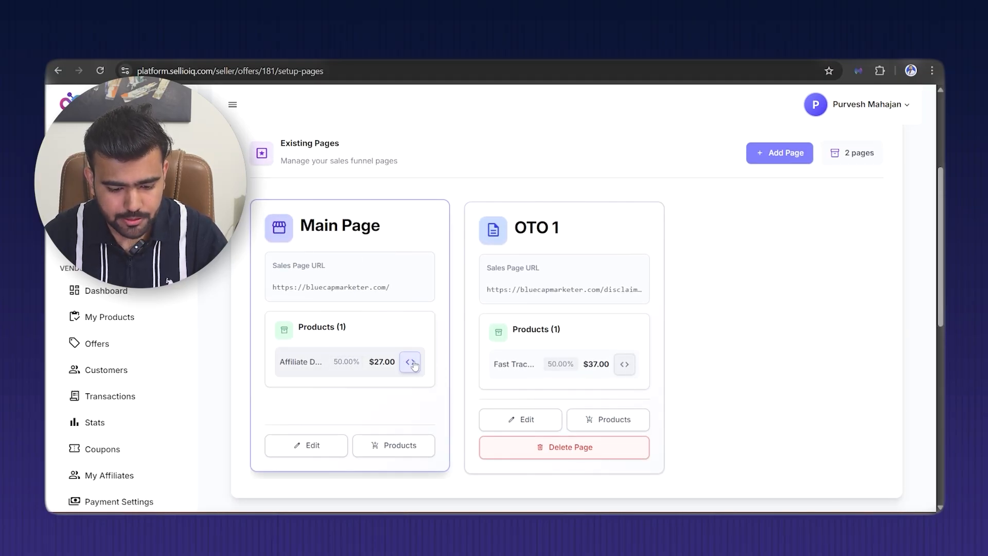
{"action": "left_click", "coordinate": [411, 362]}
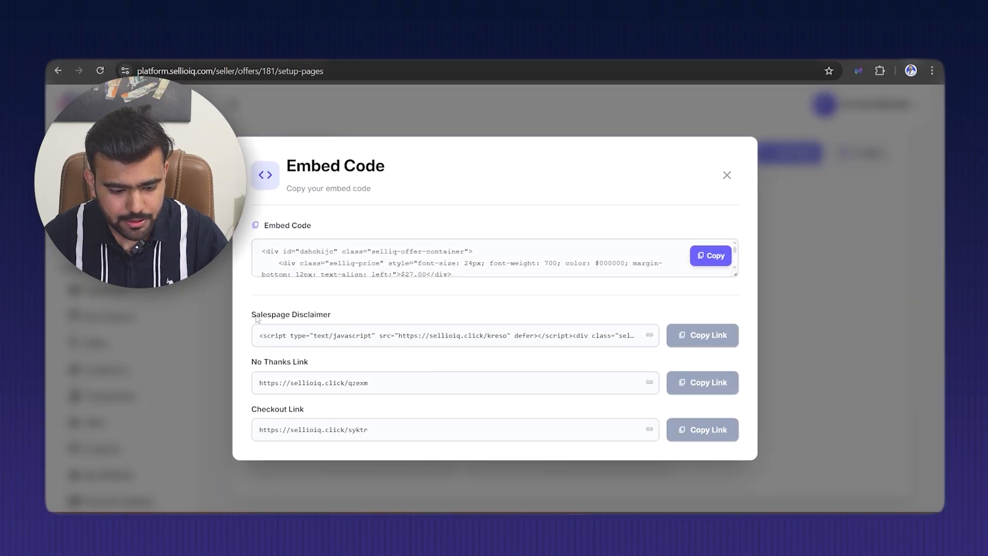
{"action": "left_click_drag", "start_coordinate": [252, 316], "coordinate": [338, 320]}
{"action": "left_click_drag", "start_coordinate": [253, 363], "coordinate": [323, 364]}
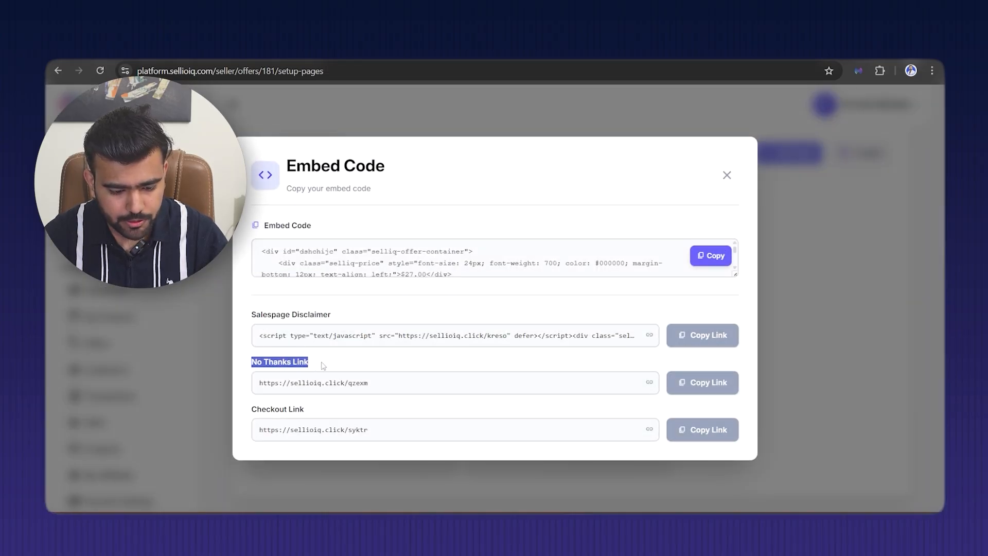
{"action": "left_click_drag", "start_coordinate": [252, 410], "coordinate": [315, 410]}
{"action": "left_click", "coordinate": [315, 410]}
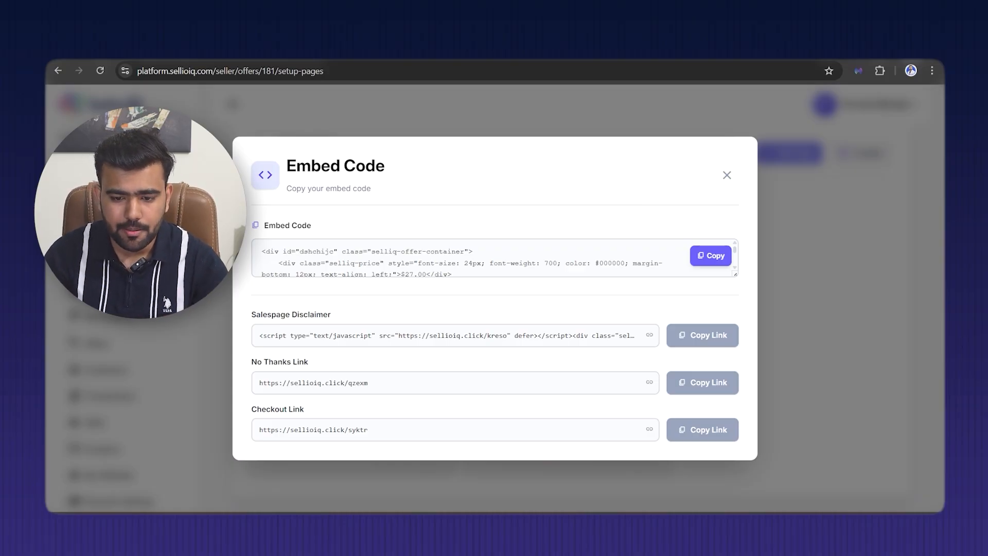
Open the Facebook Ads Course sales page at bluecapmarketer.com/fb-ads in a new tab and examine its registration and access buttons
{"action": "key", "text": "ctrl+t"}
{"action": "type", "text": "fb"}
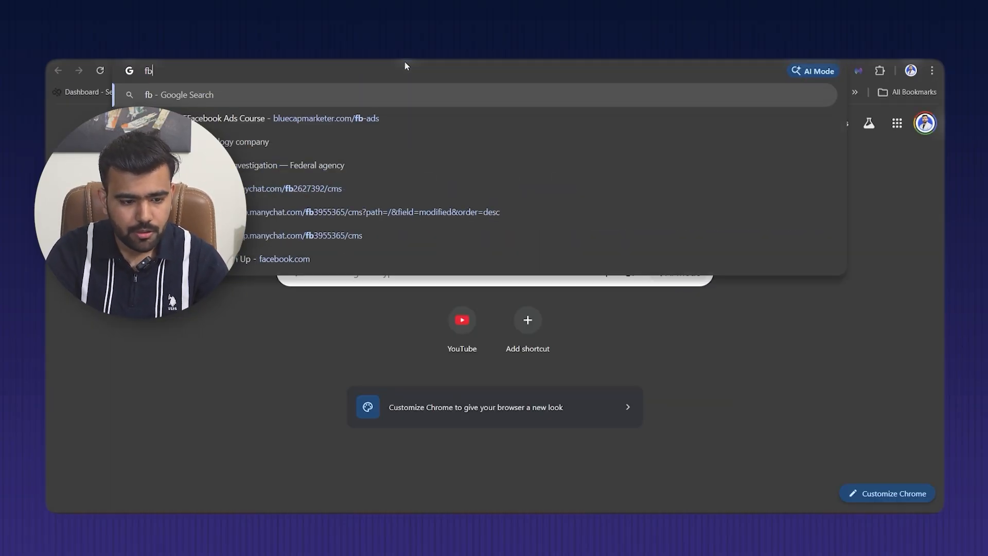
{"action": "left_click", "coordinate": [359, 120]}
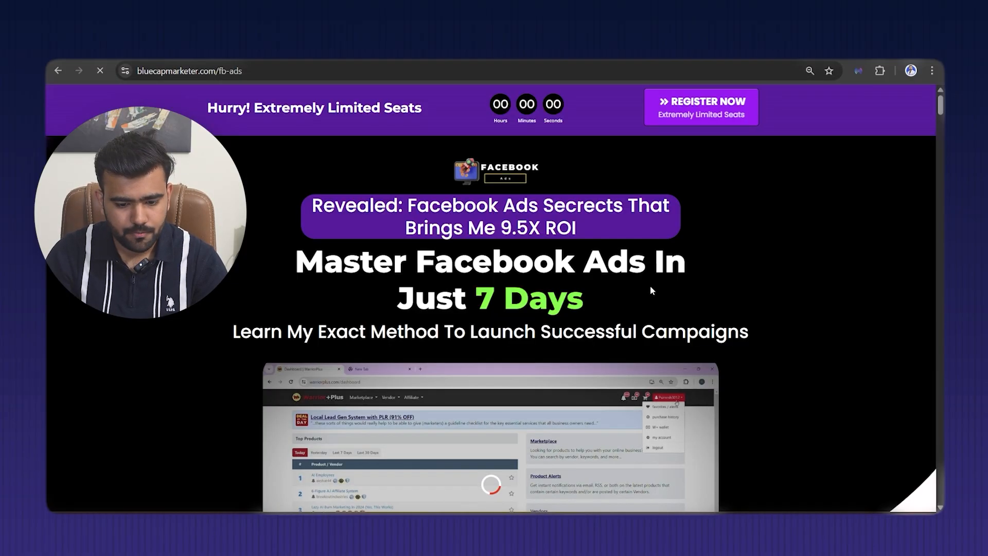
{"action": "scroll", "coordinate": [636, 135], "scroll_direction": "down", "scroll_amount": 3}
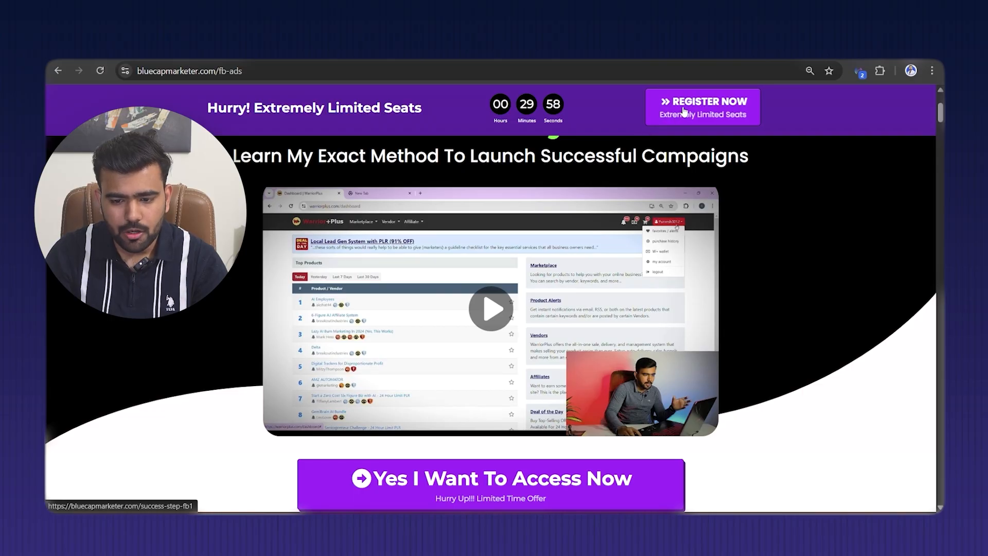
{"action": "scroll", "coordinate": [747, 129], "scroll_direction": "down", "scroll_amount": 6}
{"action": "scroll", "coordinate": [599, 212], "scroll_direction": "up", "scroll_amount": 2}
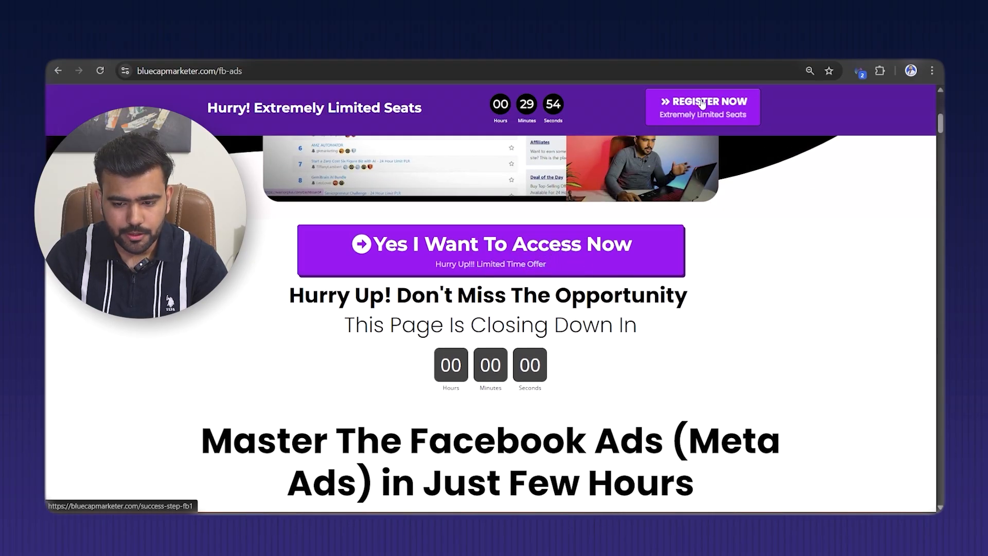
{"action": "scroll", "coordinate": [784, 230], "scroll_direction": "down", "scroll_amount": 6}
{"action": "scroll", "coordinate": [784, 230], "scroll_direction": "down", "scroll_amount": 5}
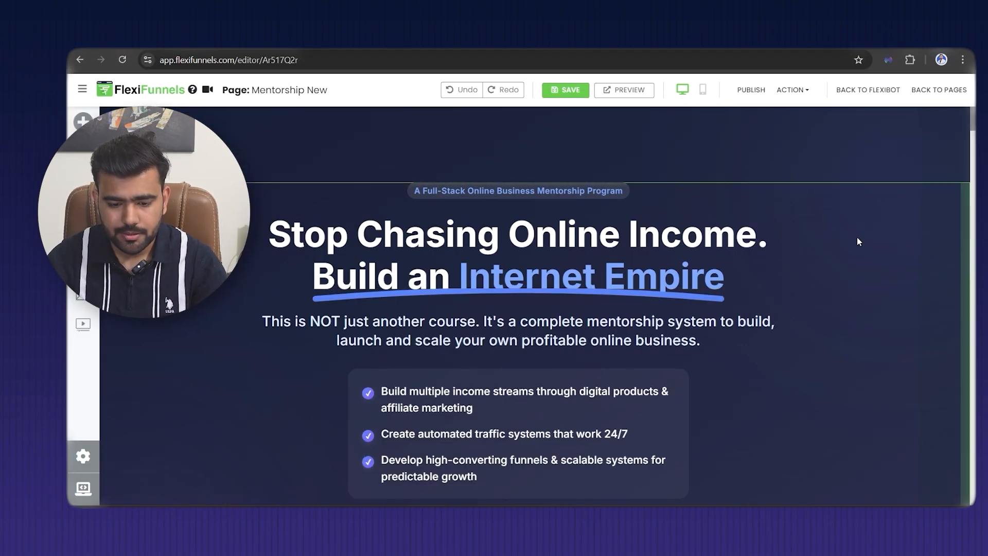
Switch to the FlexiFunnels editor and look over the opening section of the Mentorship New page
{"action": "scroll", "coordinate": [859, 237], "scroll_direction": "down", "scroll_amount": 5}
{"action": "scroll", "coordinate": [865, 237], "scroll_direction": "down", "scroll_amount": 5}
{"action": "scroll", "coordinate": [870, 268], "scroll_direction": "up", "scroll_amount": 7}
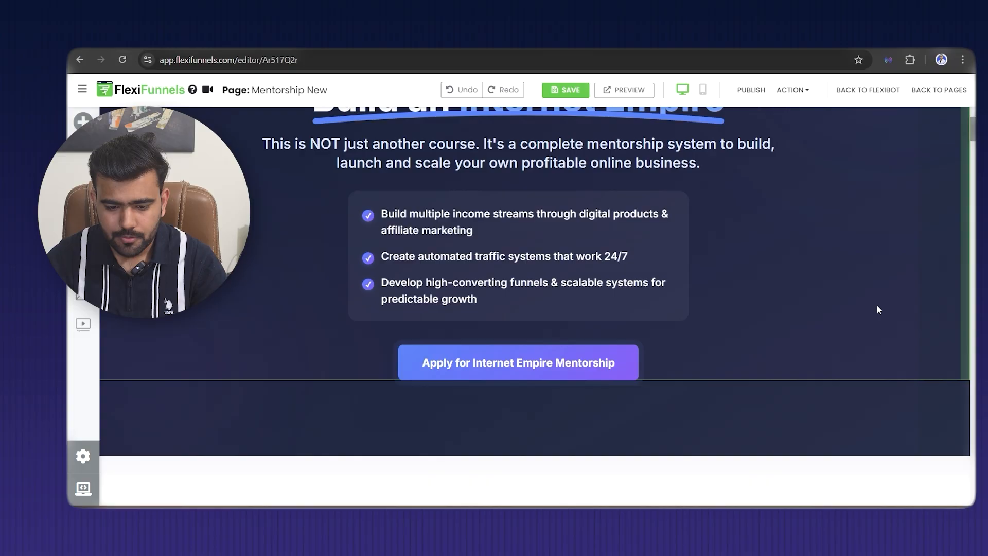
{"action": "scroll", "coordinate": [876, 306], "scroll_direction": "up", "scroll_amount": 3}
{"action": "scroll", "coordinate": [857, 203], "scroll_direction": "down", "scroll_amount": 7}
{"action": "scroll", "coordinate": [789, 366], "scroll_direction": "up", "scroll_amount": 6}
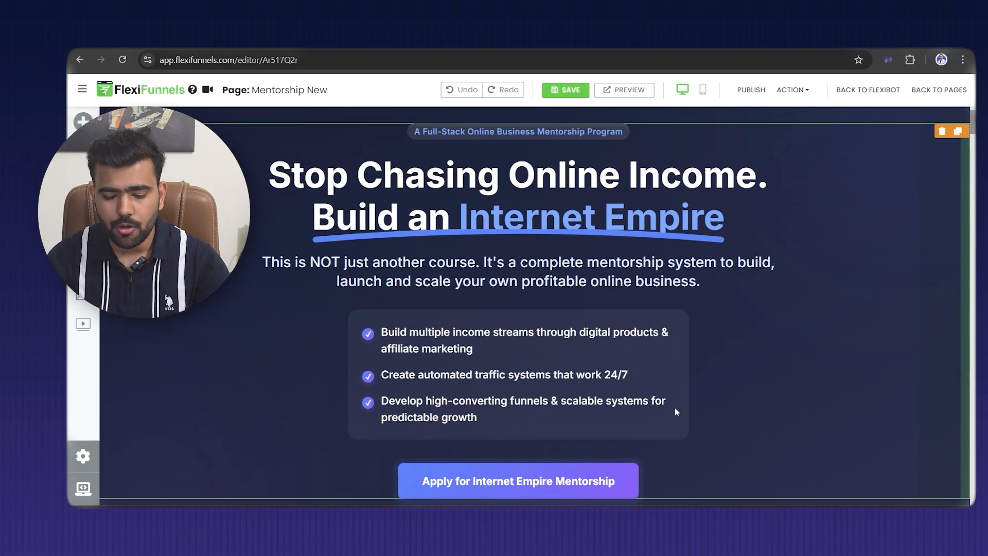
{"action": "scroll", "coordinate": [723, 305], "scroll_direction": "down", "scroll_amount": 1}
{"action": "scroll", "coordinate": [724, 310], "scroll_direction": "down", "scroll_amount": 1}
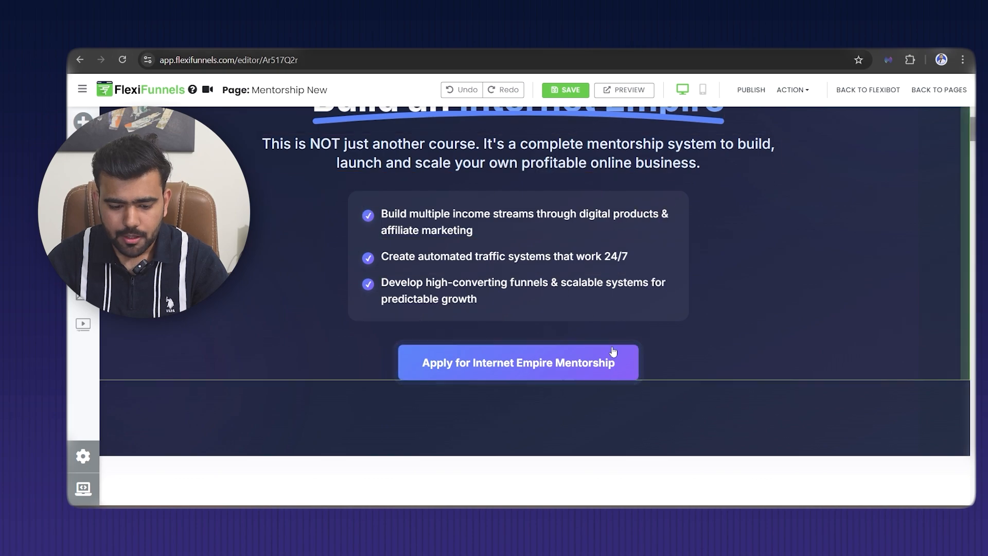
{"action": "mouse_move", "coordinate": [615, 358]}
{"action": "left_click", "coordinate": [631, 336]}
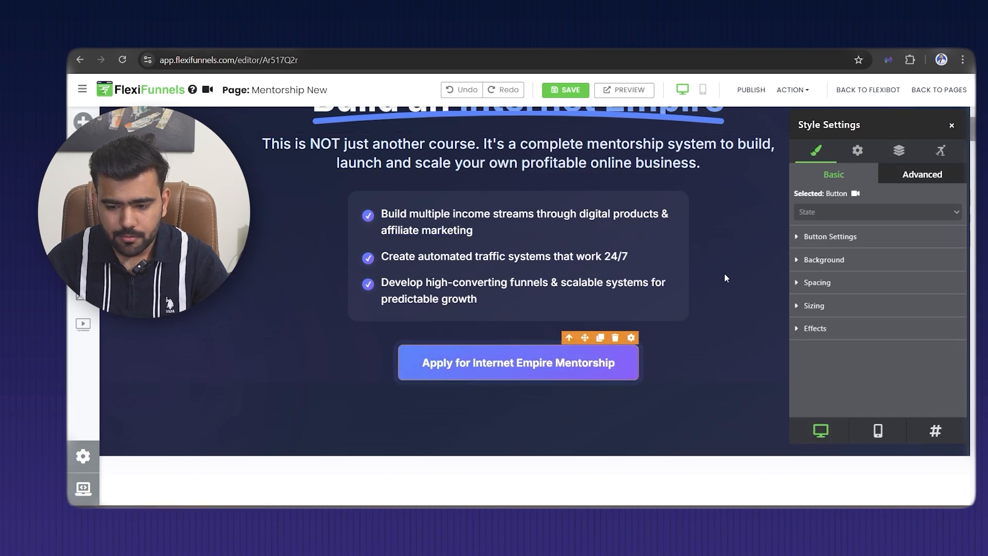
{"action": "left_click", "coordinate": [857, 153]}
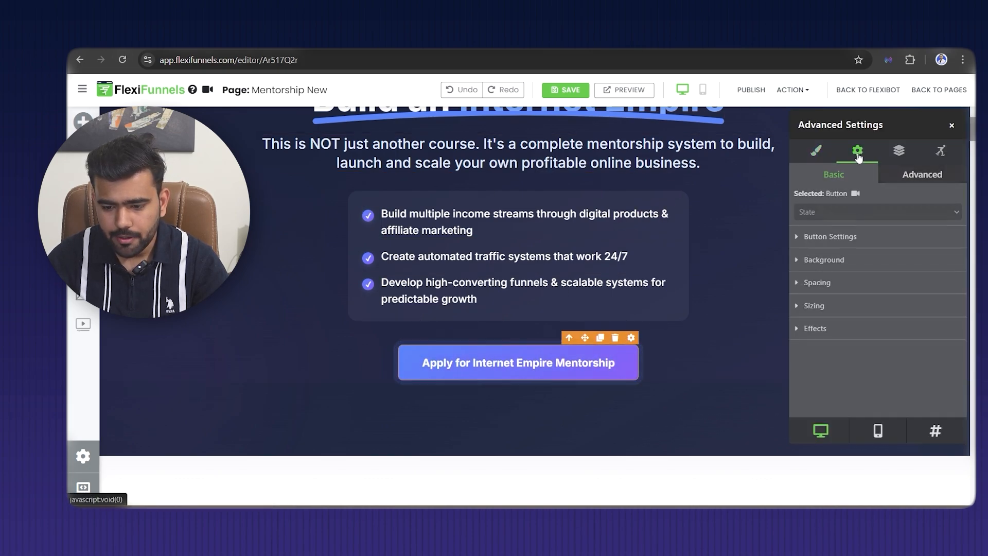
{"action": "left_click", "coordinate": [846, 218]}
{"action": "right_click", "coordinate": [844, 247]}
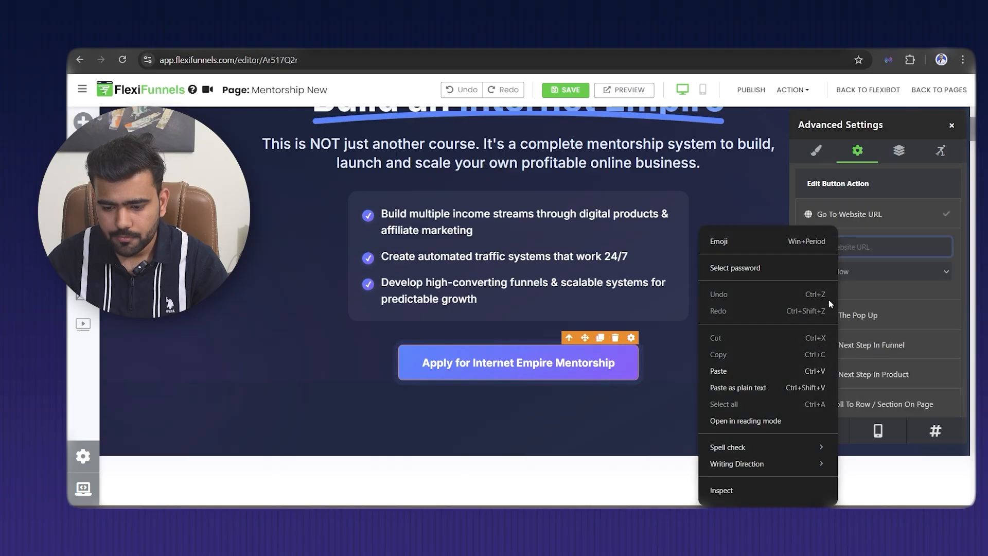
{"action": "left_click", "coordinate": [736, 372]}
{"action": "left_click", "coordinate": [946, 213]}
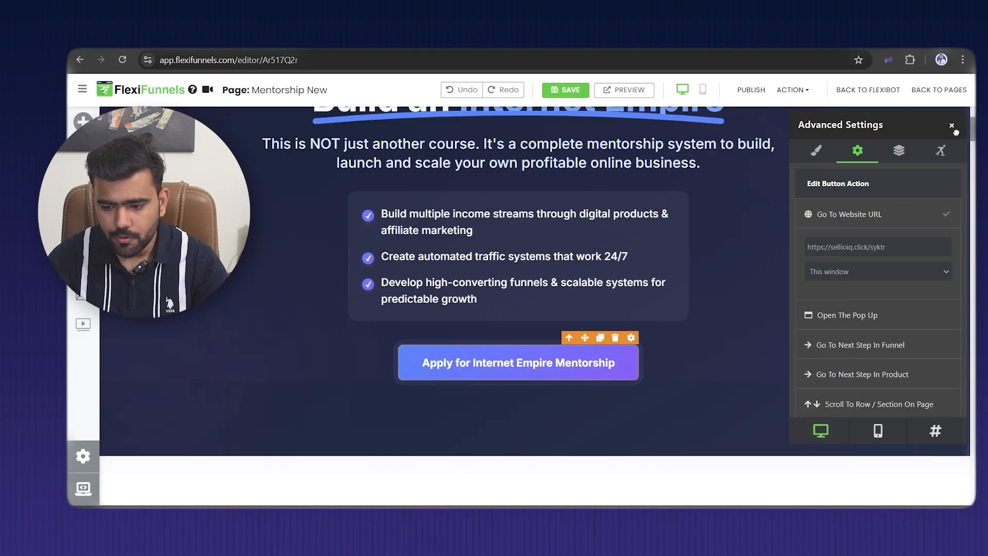
{"action": "left_click", "coordinate": [951, 125]}
{"action": "scroll", "coordinate": [805, 256], "scroll_direction": "down", "scroll_amount": 15}
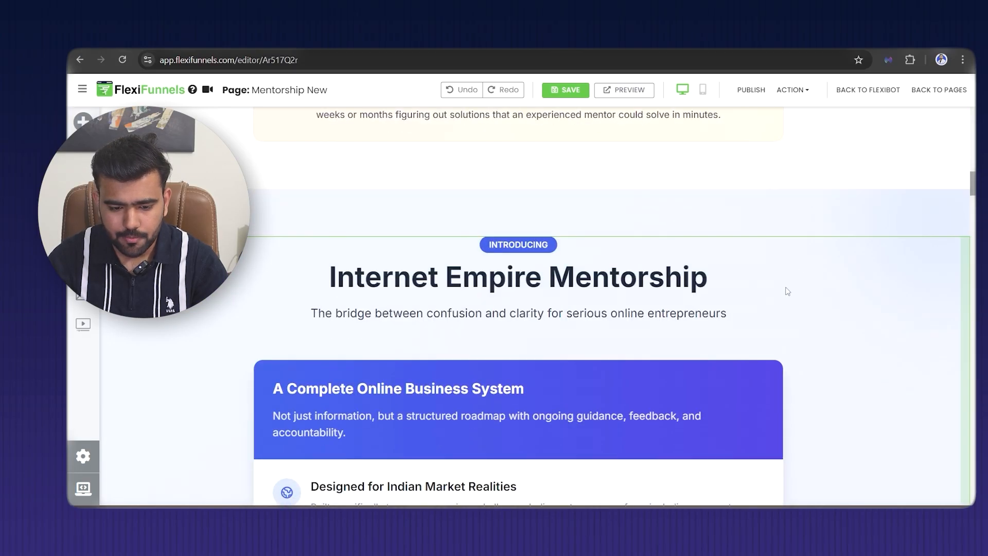
{"action": "scroll", "coordinate": [790, 291], "scroll_direction": "down", "scroll_amount": 2}
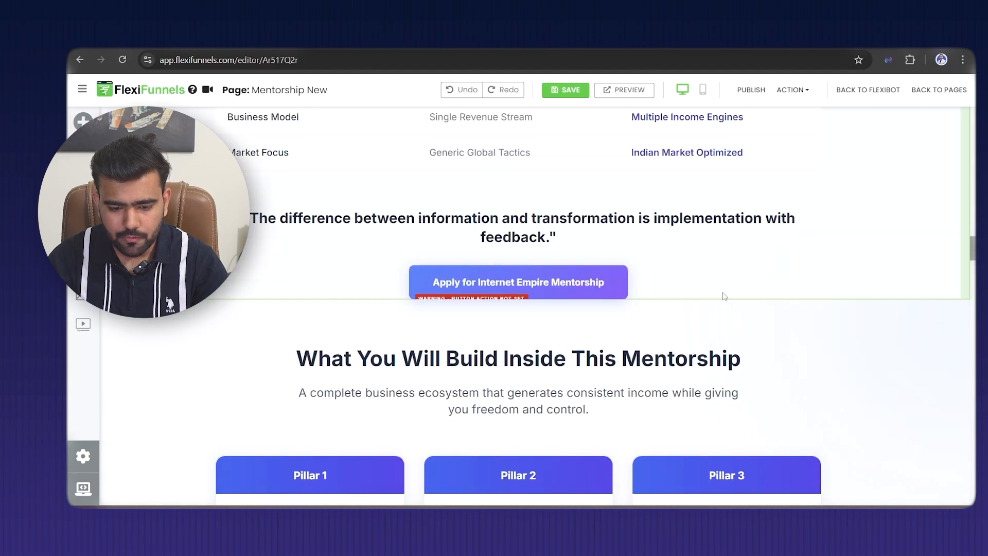
{"action": "left_click", "coordinate": [568, 285]}
{"action": "left_click", "coordinate": [621, 258]}
{"action": "left_click", "coordinate": [852, 214]}
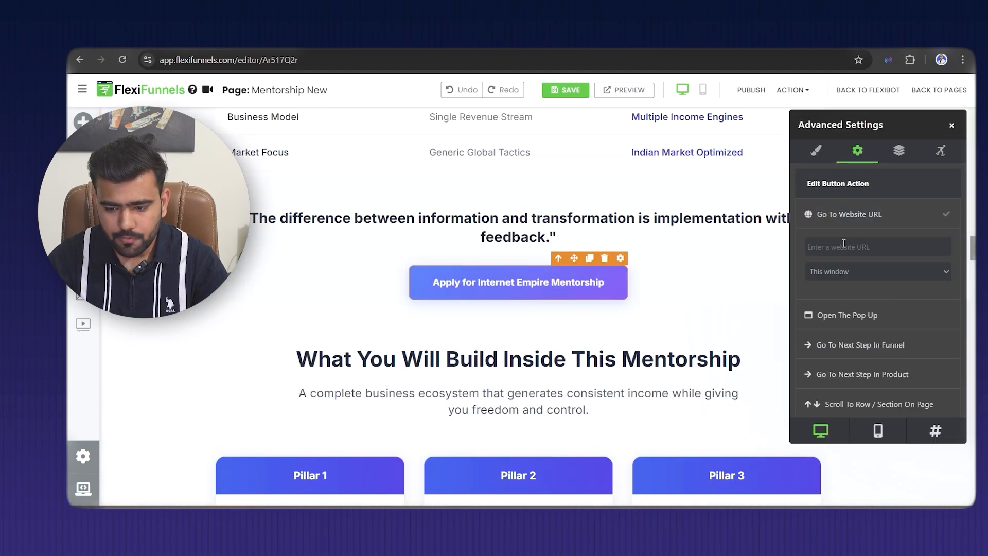
{"action": "right_click", "coordinate": [837, 248]}
{"action": "left_click", "coordinate": [749, 371]}
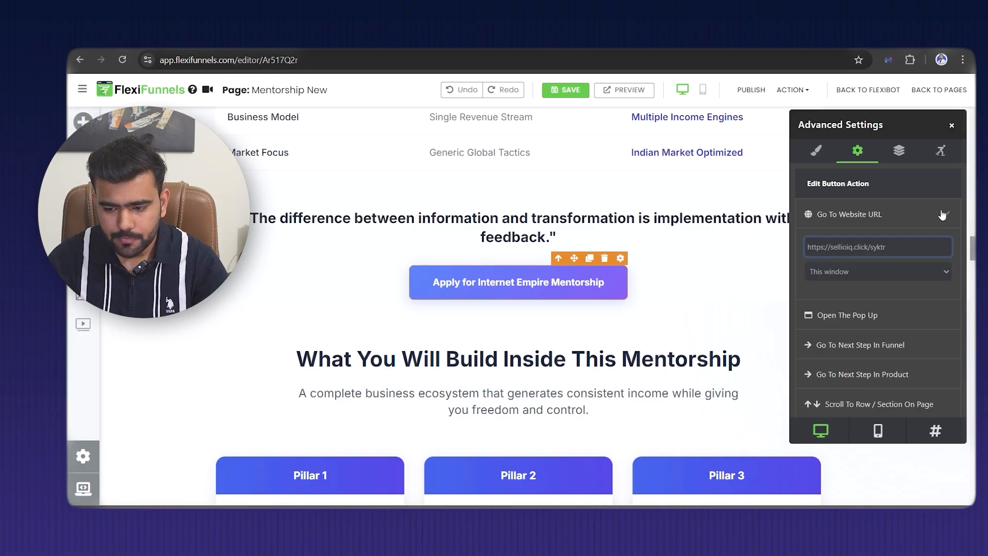
{"action": "left_click", "coordinate": [944, 214]}
{"action": "left_click", "coordinate": [953, 128]}
Switch to SellioIQ and copy the product's Salespage Disclaimer script
{"action": "scroll", "coordinate": [772, 216], "scroll_direction": "down", "scroll_amount": 6}
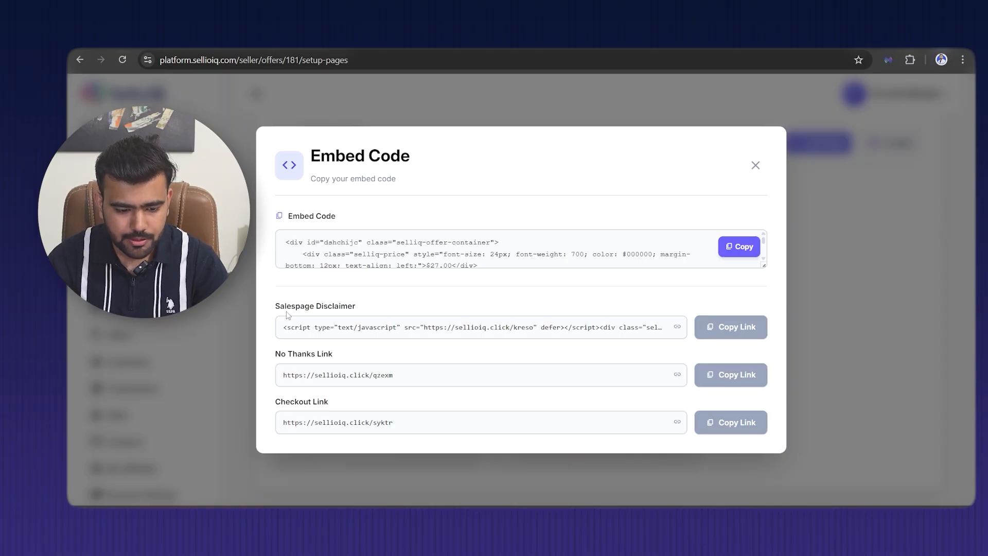
{"action": "left_click_drag", "start_coordinate": [273, 311], "coordinate": [365, 307]}
{"action": "left_click", "coordinate": [366, 307]}
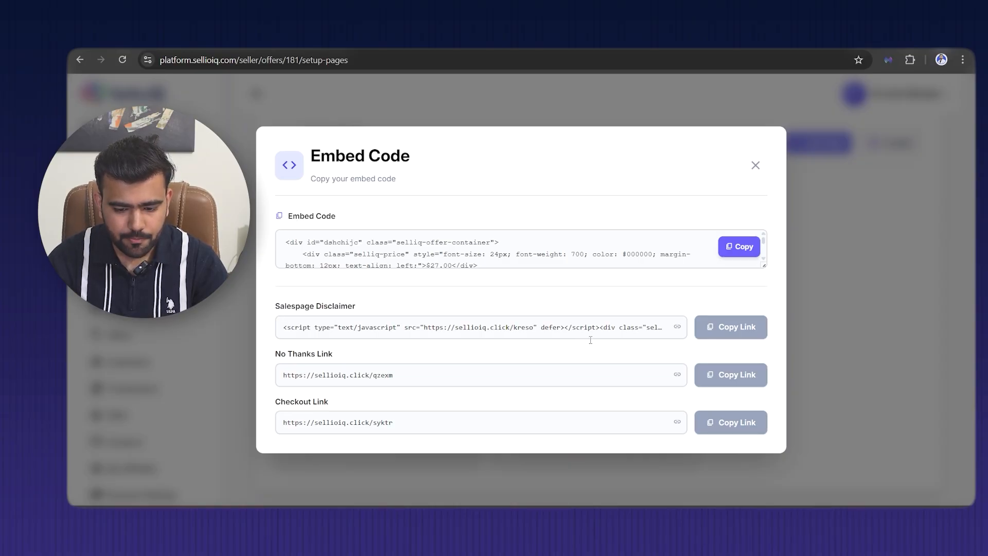
{"action": "left_click", "coordinate": [720, 327]}
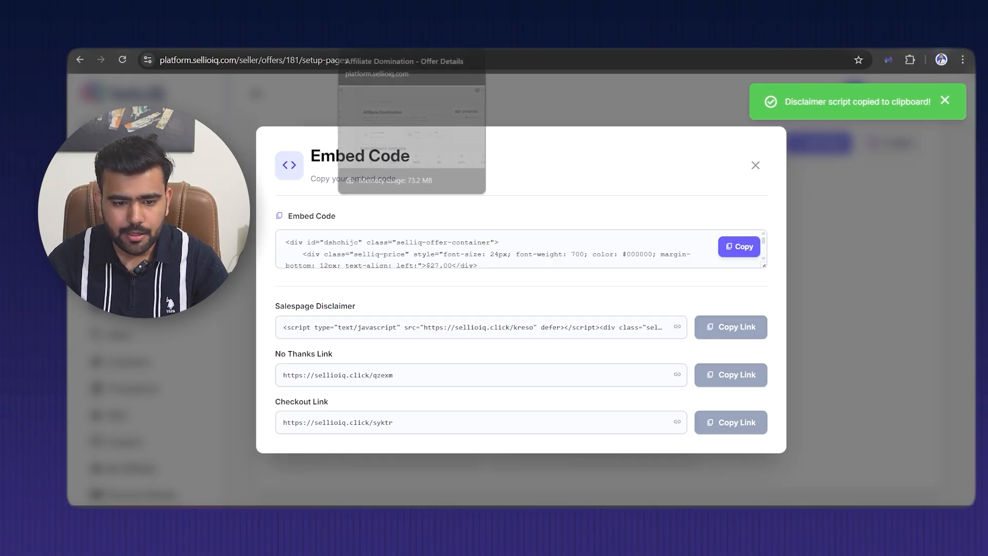
Switch back to FlexiFunnels and add a custom code element beneath the "By applying" paragraph near the page's end
{"action": "left_click", "coordinate": [633, 41]}
{"action": "scroll", "coordinate": [520, 309], "scroll_direction": "down", "scroll_amount": 8}
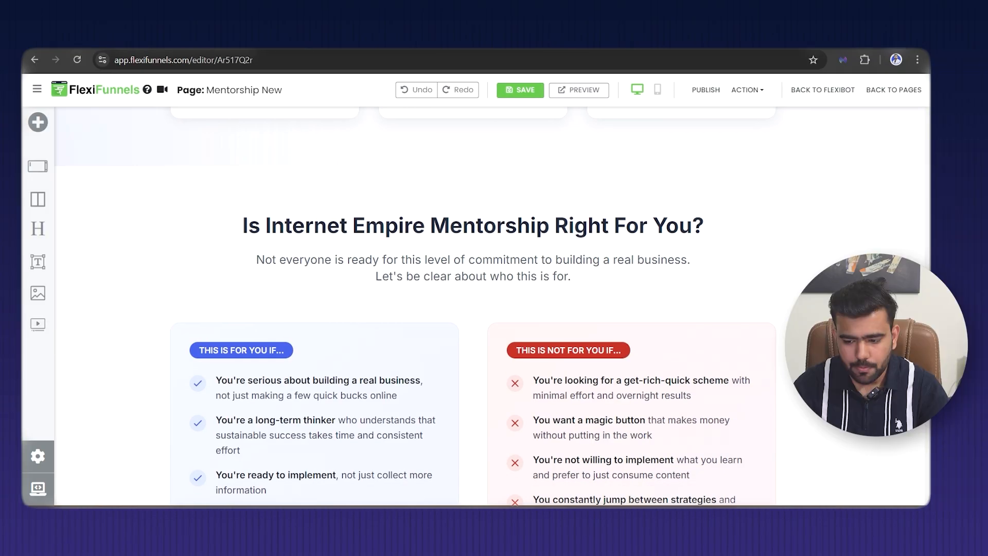
{"action": "scroll", "coordinate": [520, 309], "scroll_direction": "down", "scroll_amount": 10}
{"action": "scroll", "coordinate": [577, 270], "scroll_direction": "down", "scroll_amount": 15}
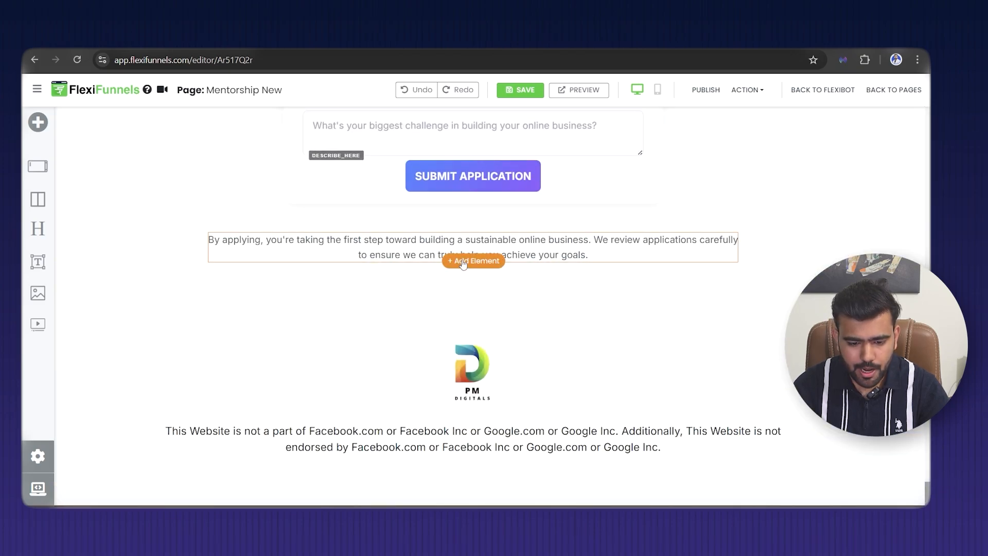
{"action": "left_click", "coordinate": [463, 262]}
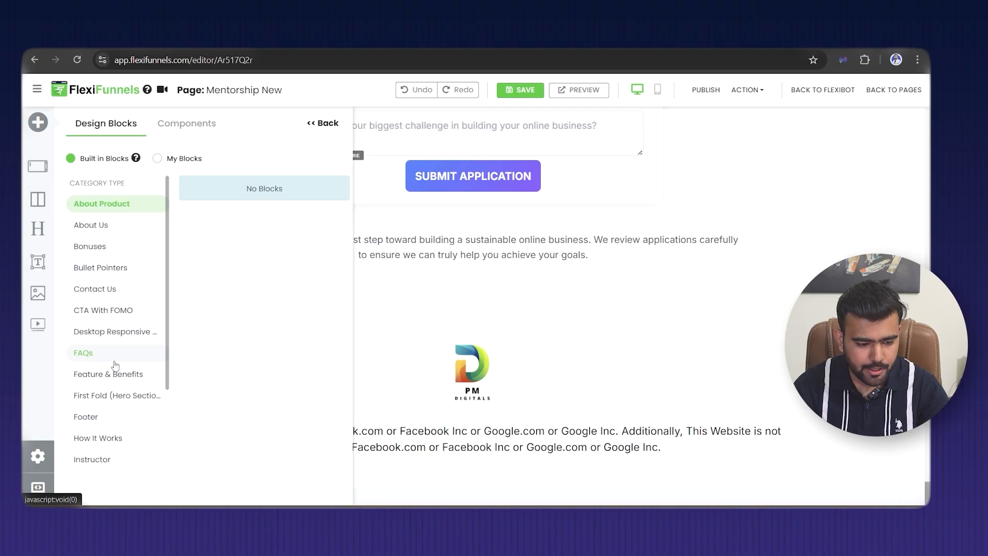
{"action": "left_click", "coordinate": [175, 123]}
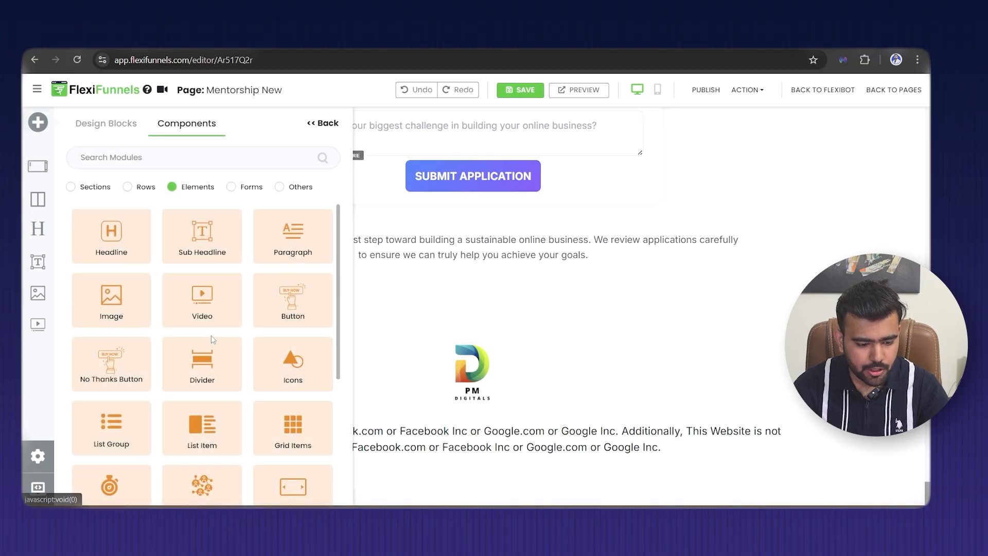
{"action": "scroll", "coordinate": [211, 335], "scroll_direction": "down", "scroll_amount": 5}
{"action": "left_click", "coordinate": [111, 344]}
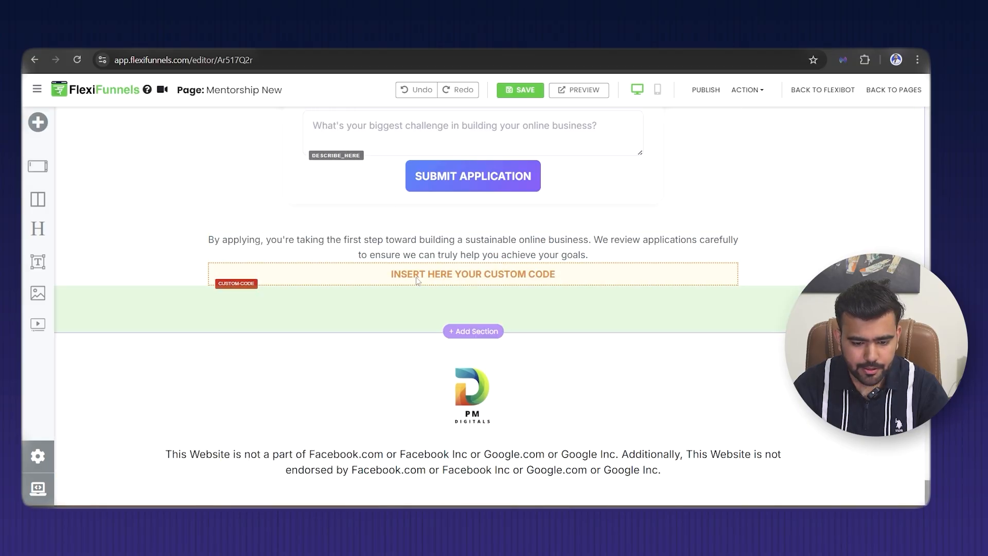
Paste the copied disclaimer script into the custom code element and save and publish the page
{"action": "left_click", "coordinate": [360, 272]}
{"action": "right_click", "coordinate": [302, 226]}
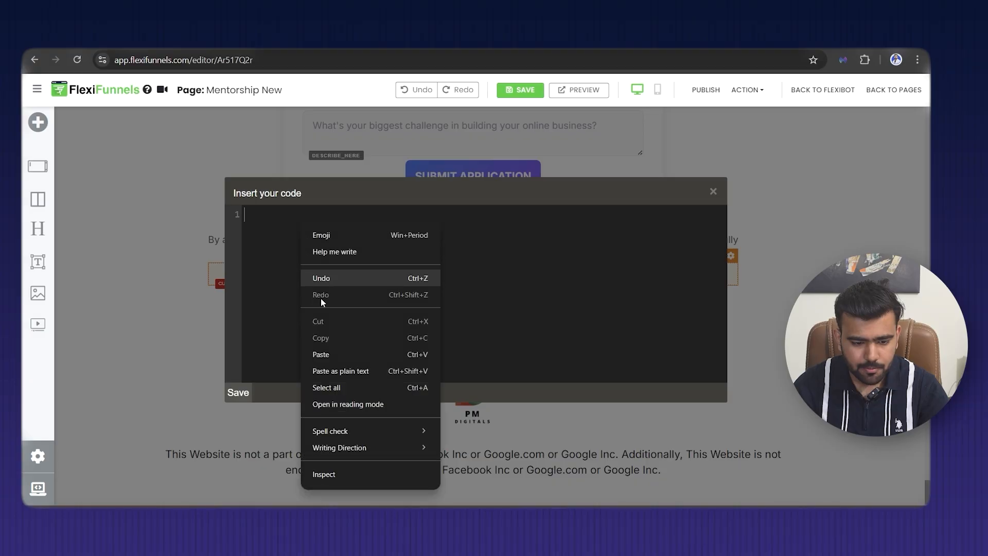
{"action": "left_click", "coordinate": [322, 354]}
{"action": "left_click", "coordinate": [239, 392]}
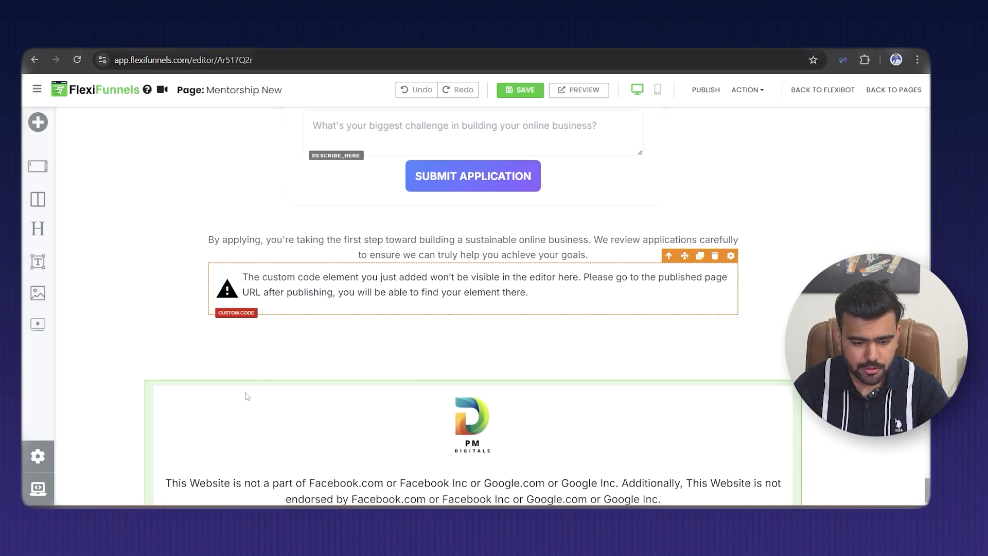
{"action": "left_click", "coordinate": [520, 90]}
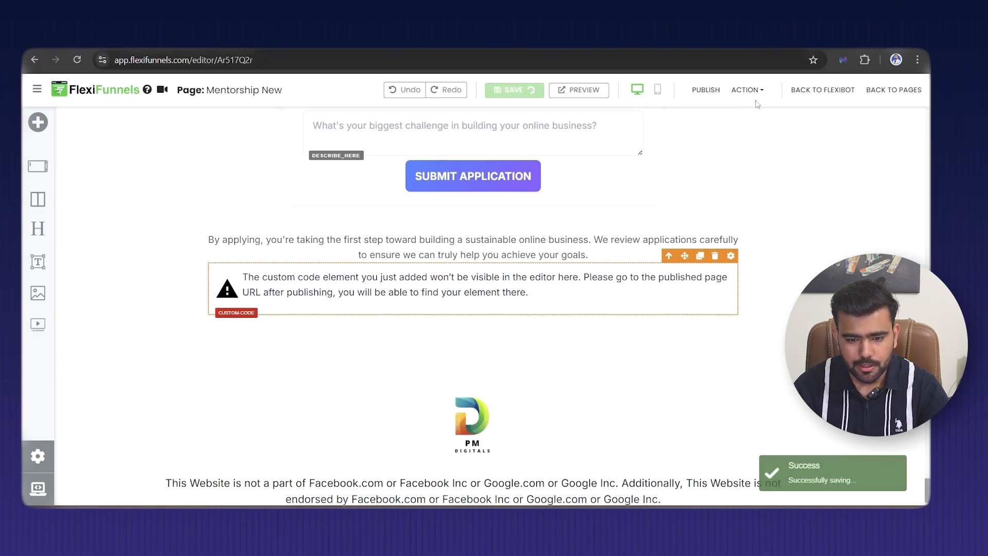
{"action": "left_click", "coordinate": [708, 91]}
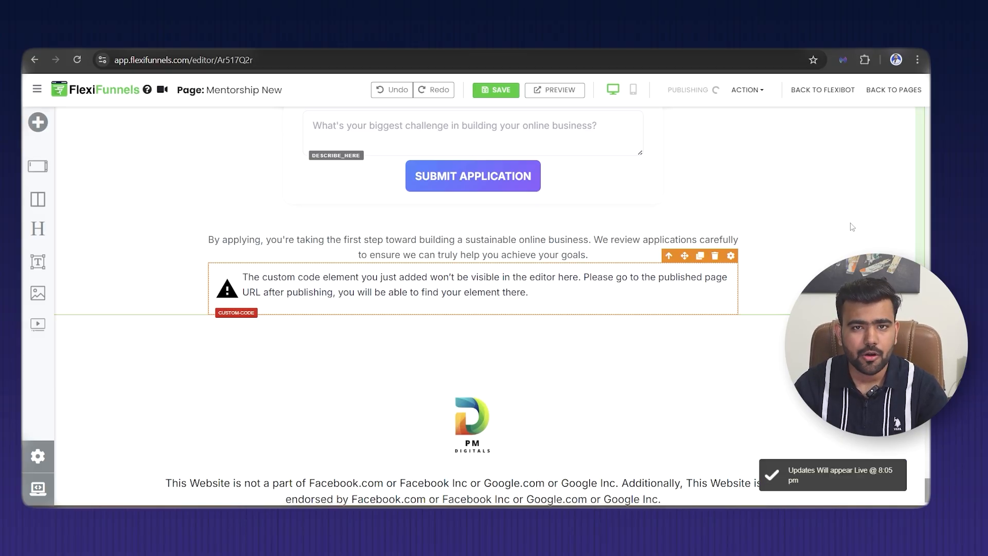
Open the page's published URL and check the disclaimer text below the application form
{"action": "left_click", "coordinate": [751, 93]}
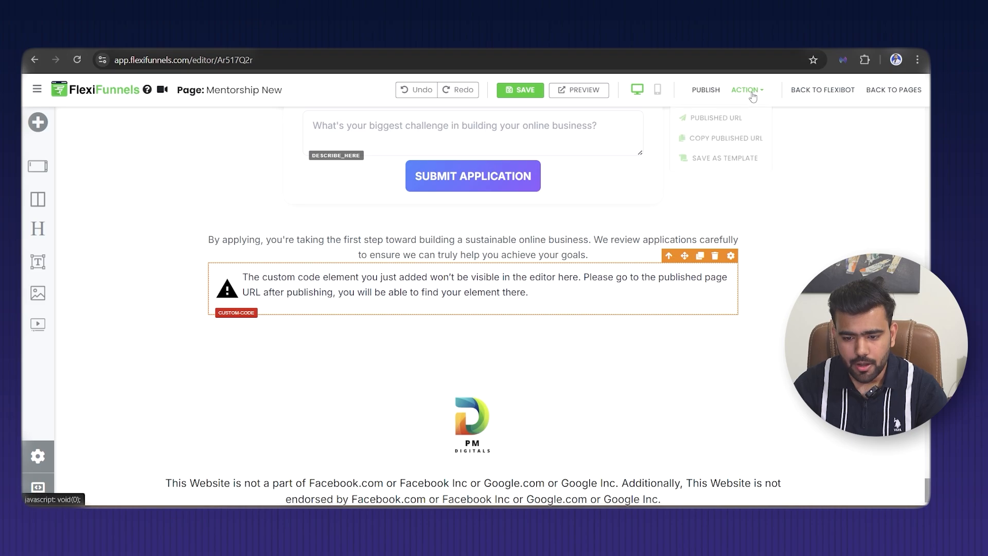
{"action": "left_click", "coordinate": [734, 118]}
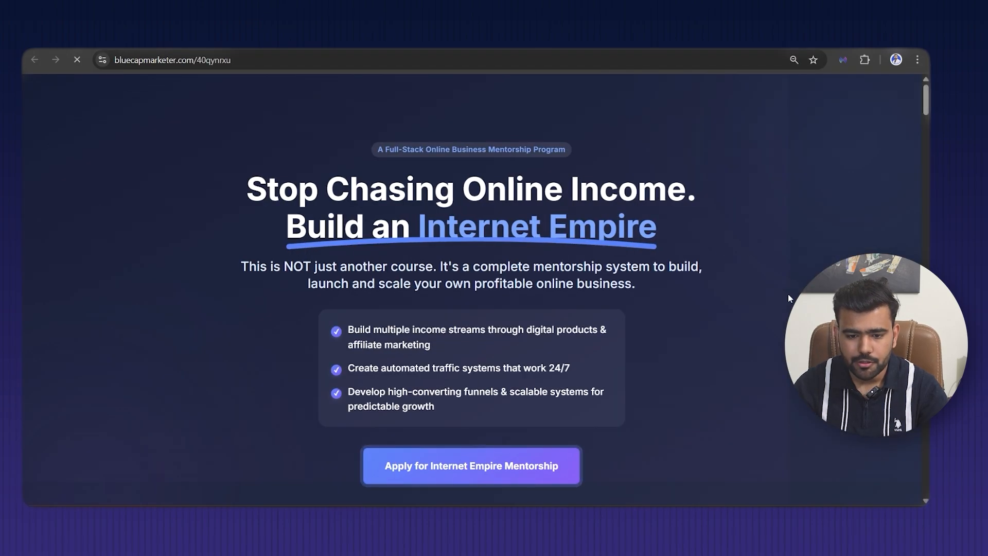
{"action": "scroll", "coordinate": [789, 298], "scroll_direction": "down", "scroll_amount": 20}
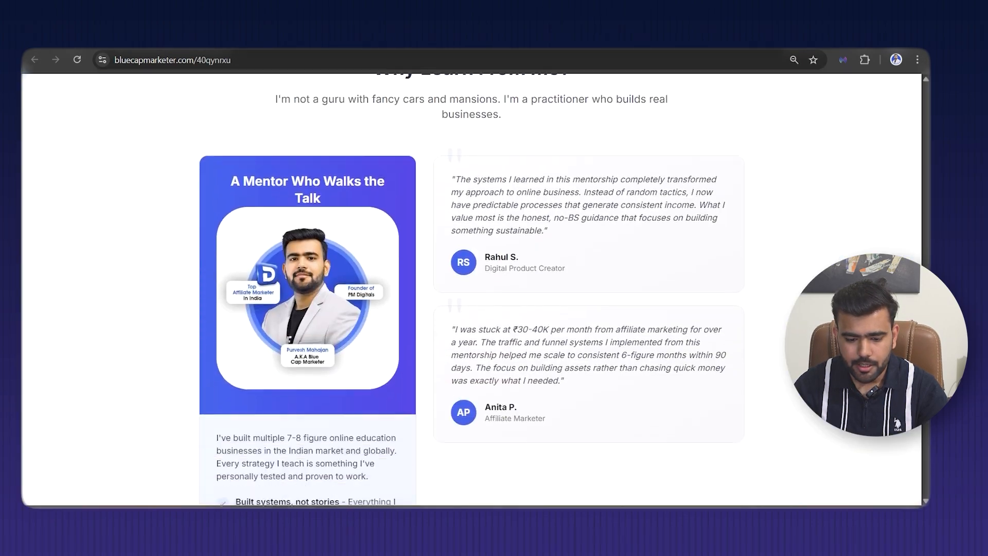
{"action": "scroll", "coordinate": [507, 274], "scroll_direction": "down", "scroll_amount": 10}
{"action": "scroll", "coordinate": [585, 322], "scroll_direction": "down", "scroll_amount": 8}
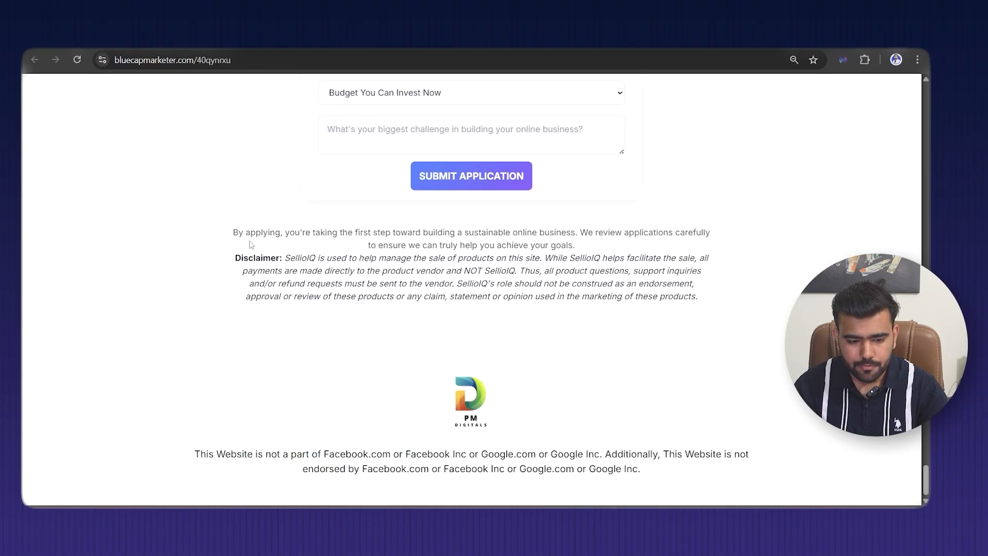
{"action": "left_click_drag", "start_coordinate": [235, 259], "coordinate": [263, 258]}
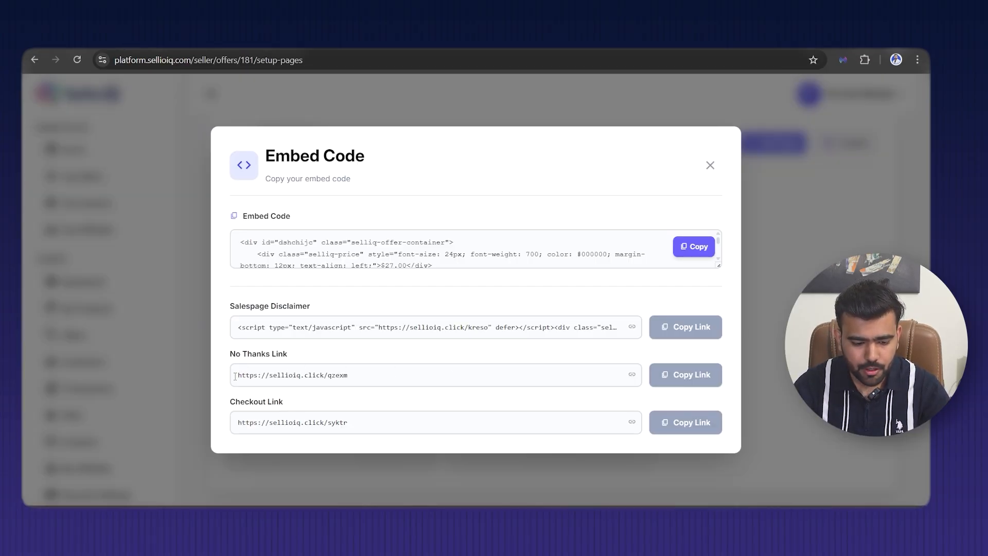
Return to SellioIQ's embed code details and review the No Thanks link and the Embed Code section
{"action": "left_click_drag", "start_coordinate": [236, 376], "coordinate": [351, 378]}
{"action": "left_click", "coordinate": [336, 380]}
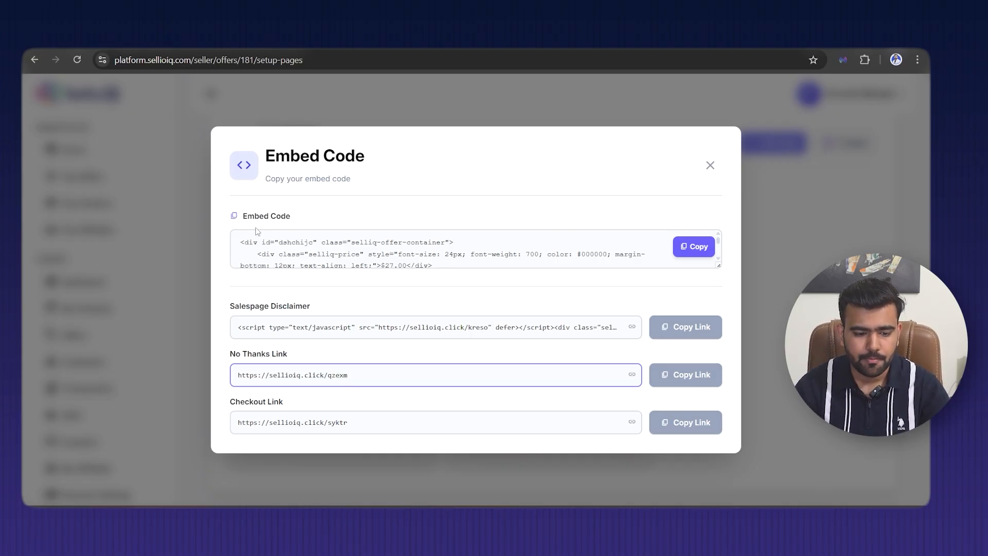
{"action": "mouse_move", "coordinate": [252, 220]}
{"action": "left_mouse_down"}
{"action": "mouse_move", "coordinate": [293, 220]}
{"action": "mouse_move", "coordinate": [248, 220]}
{"action": "left_mouse_up"}
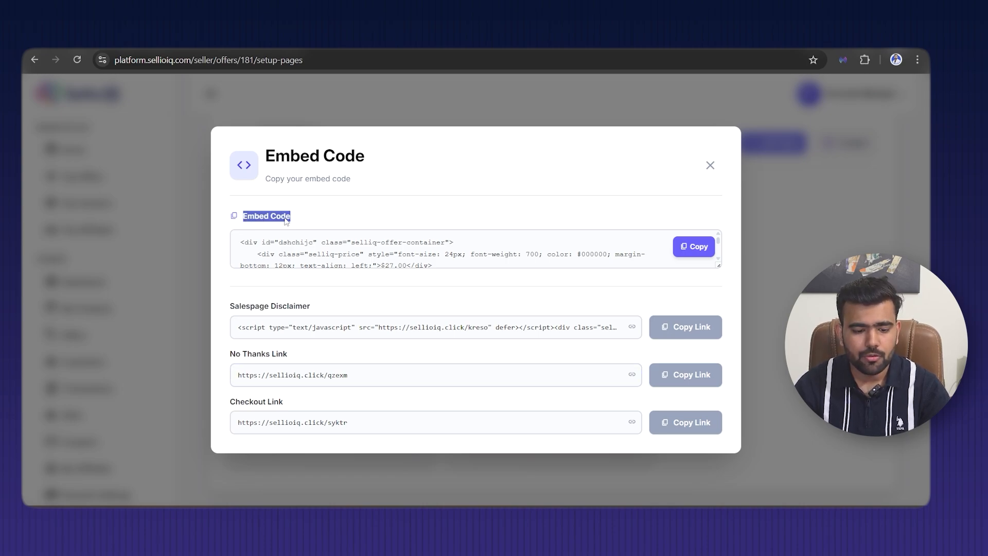
Copy the offer's embed code and, in FlexiFunnels, add a custom code element above the "Apply for Internet Empire Mentorship" section
{"action": "left_click", "coordinate": [320, 214]}
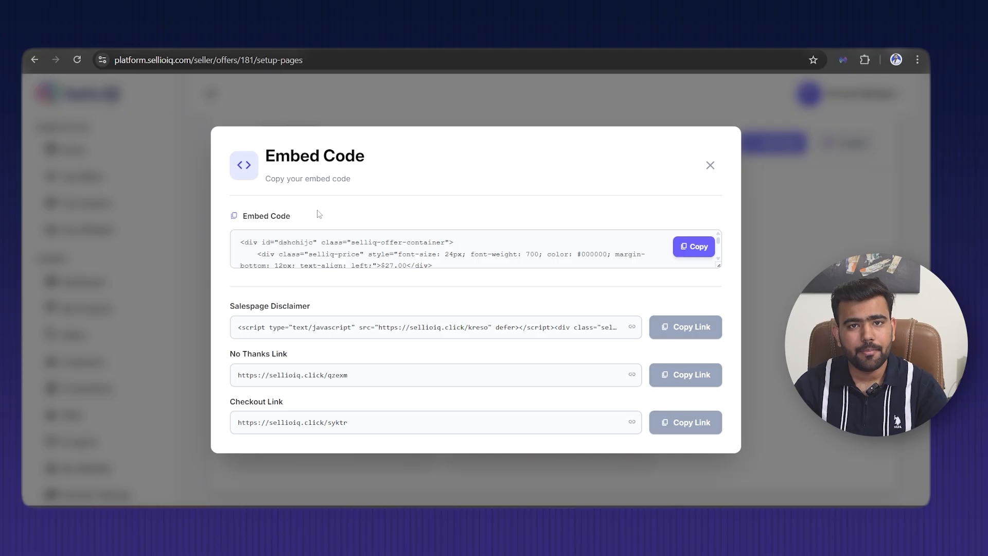
{"action": "left_click", "coordinate": [687, 246]}
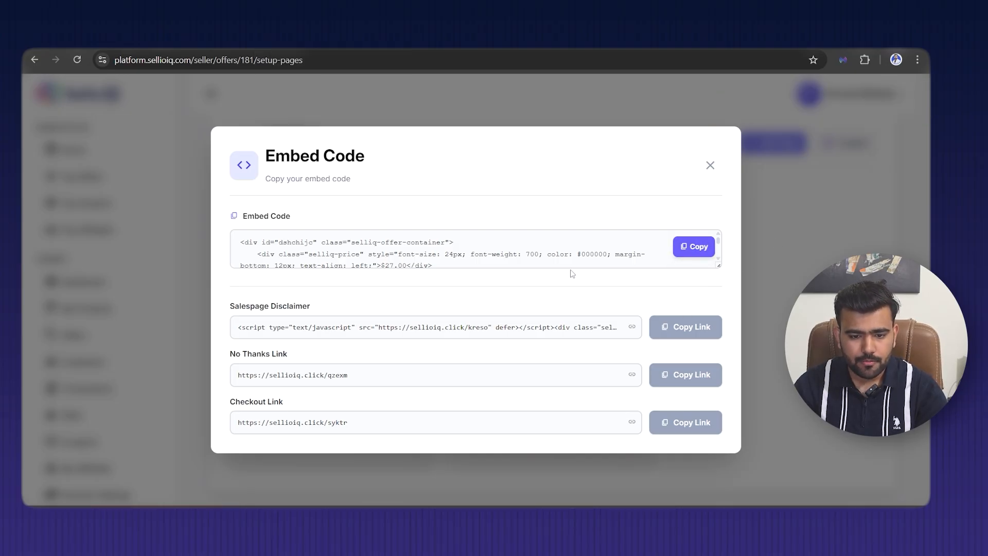
{"action": "left_click", "coordinate": [538, 38]}
{"action": "scroll", "coordinate": [693, 320], "scroll_direction": "up", "scroll_amount": 15}
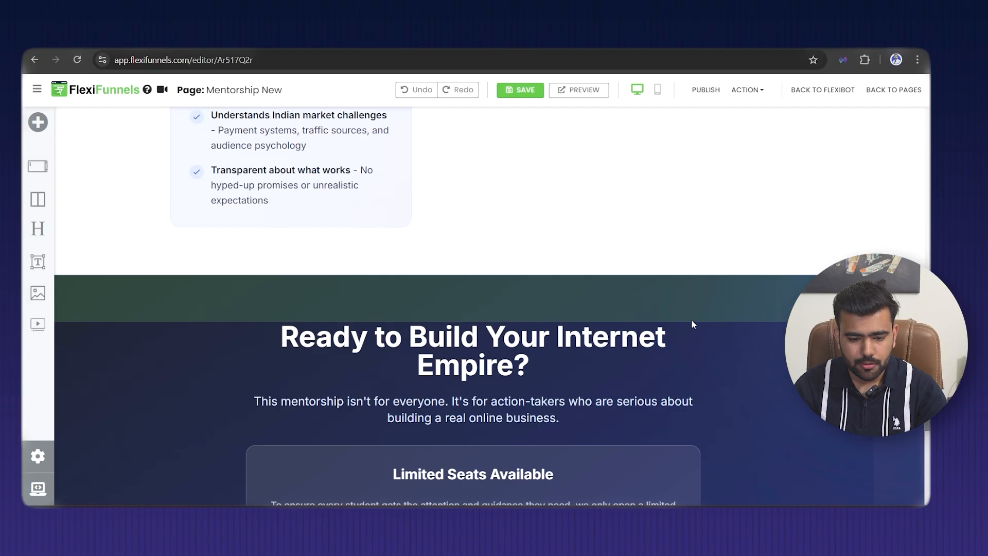
{"action": "scroll", "coordinate": [691, 320], "scroll_direction": "down", "scroll_amount": 6}
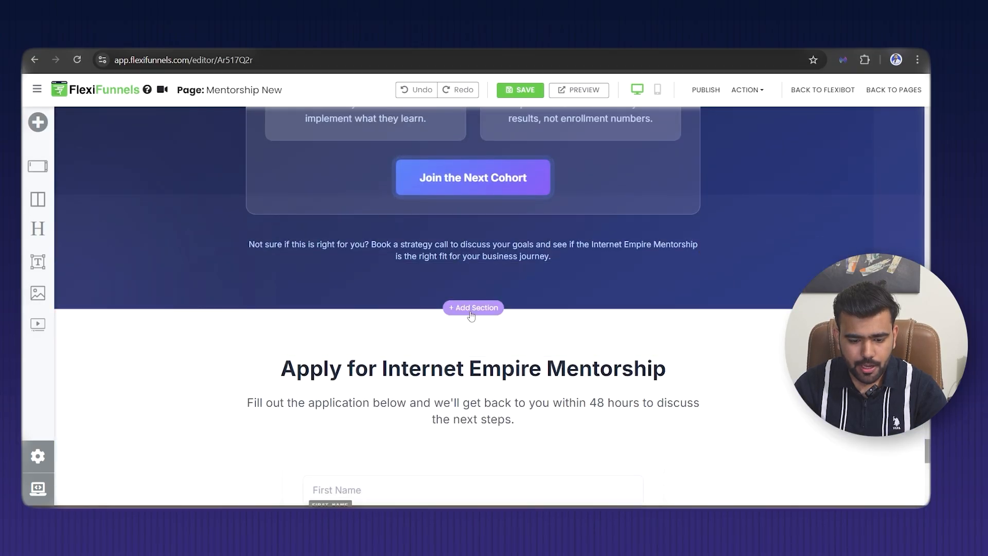
{"action": "left_click", "coordinate": [479, 310]}
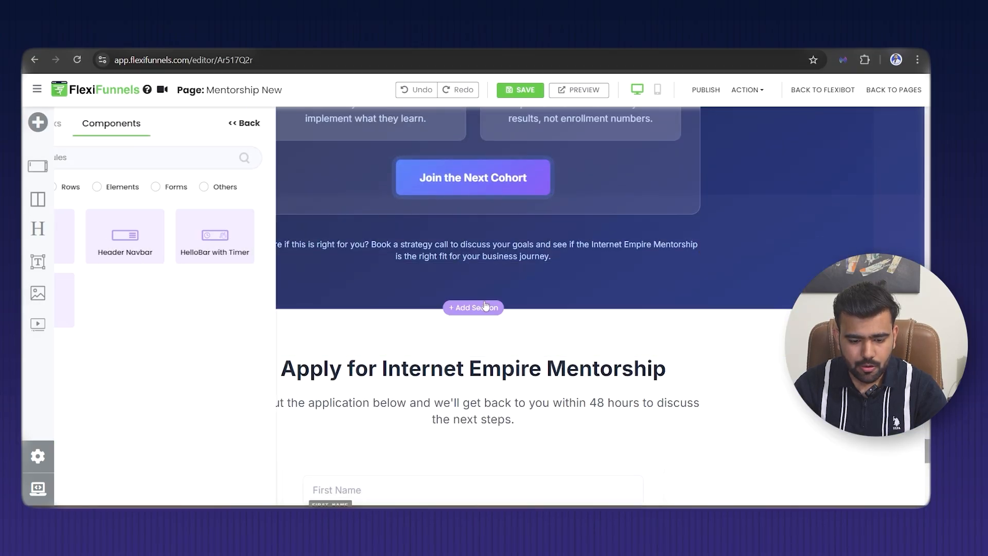
{"action": "left_click", "coordinate": [173, 186]}
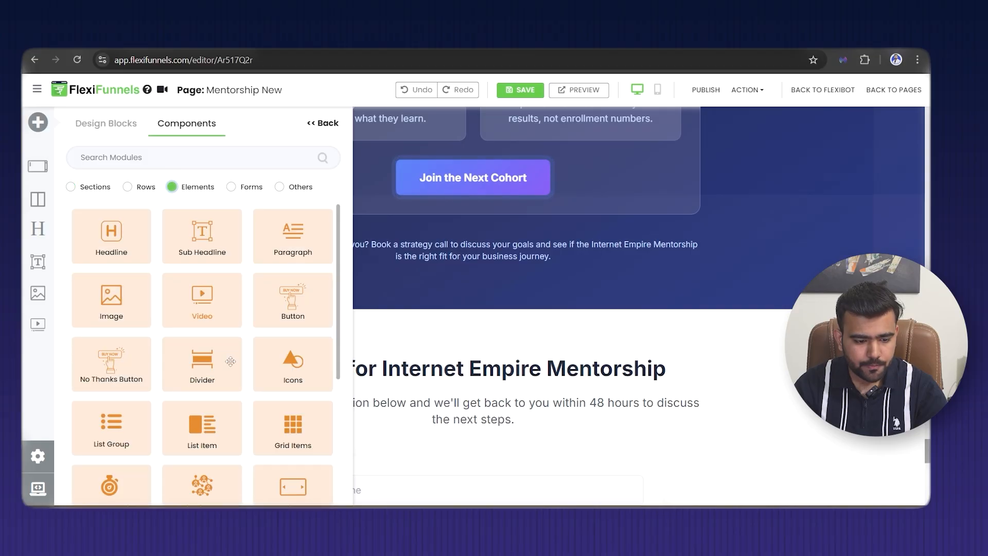
{"action": "scroll", "coordinate": [152, 367], "scroll_direction": "down", "scroll_amount": 5}
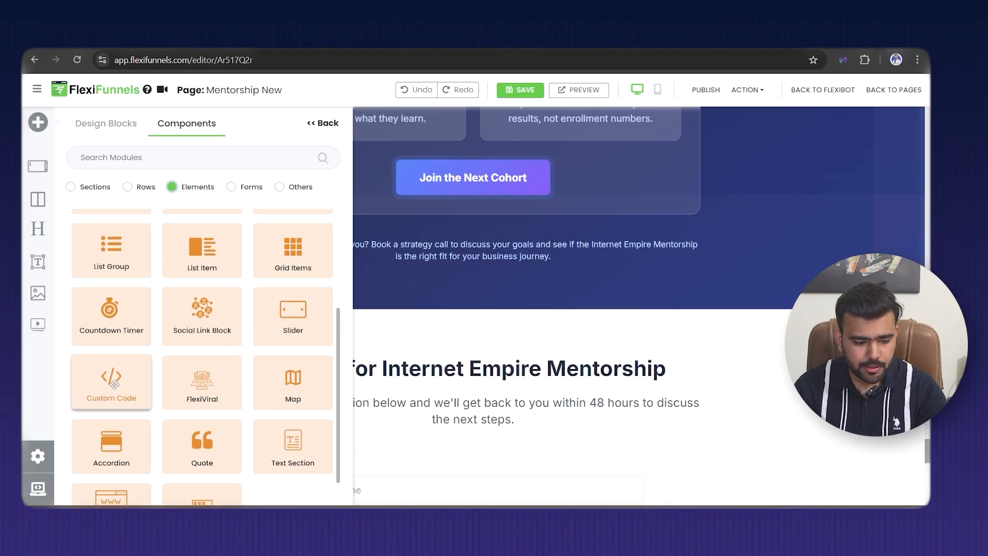
{"action": "left_click", "coordinate": [110, 369]}
{"action": "left_click", "coordinate": [524, 322]}
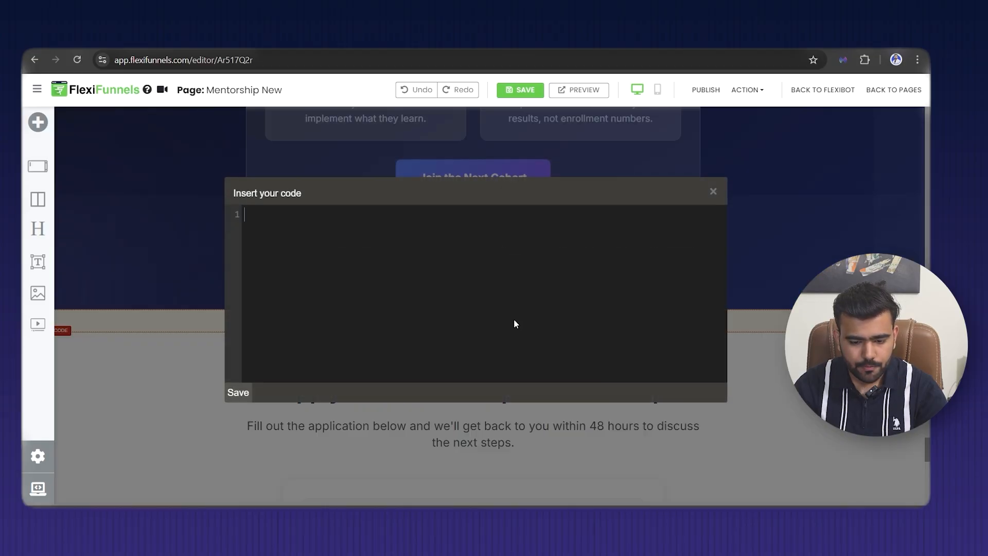
Paste the copied embed code into the custom code element, save it, and save and publish the page
{"action": "right_click", "coordinate": [284, 222]}
{"action": "left_click", "coordinate": [304, 352]}
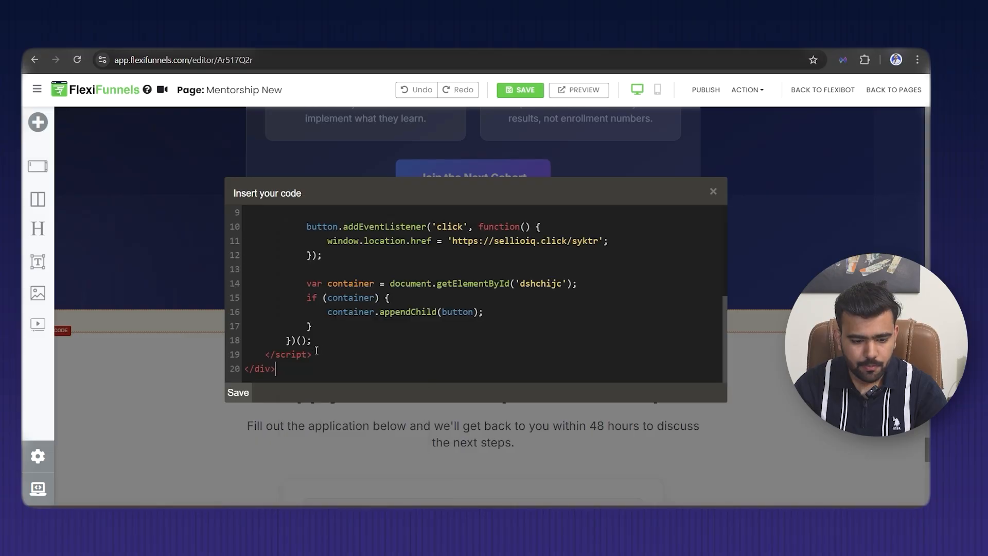
{"action": "left_click", "coordinate": [238, 393]}
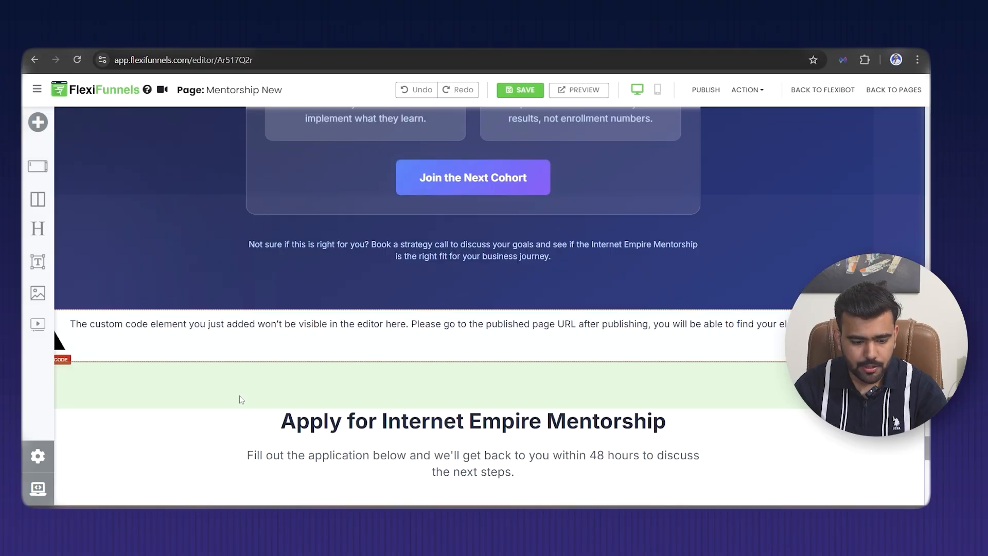
{"action": "left_click", "coordinate": [520, 90]}
{"action": "left_click", "coordinate": [710, 90]}
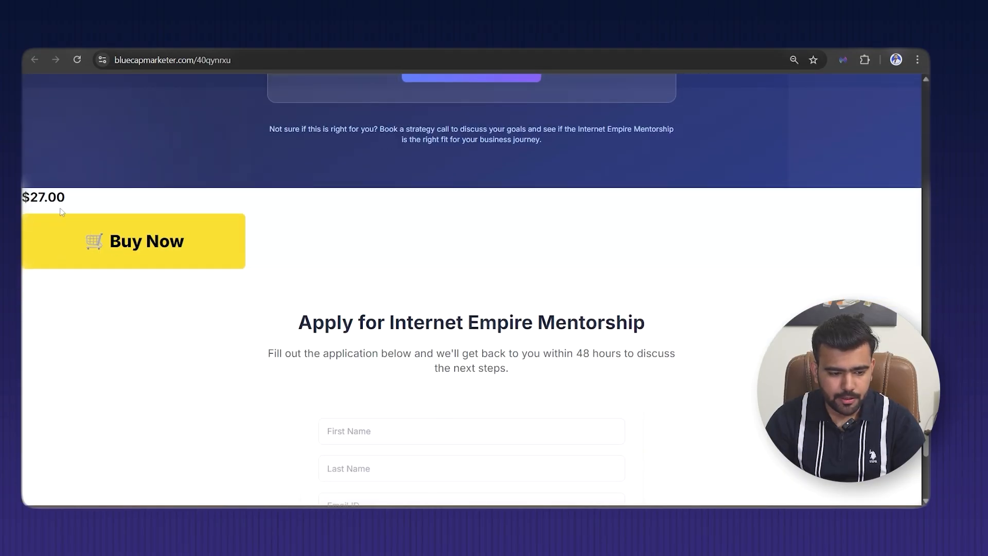
Check the embedded price and Buy Now button on the published page and return to the offer in SellioIQ
{"action": "left_click_drag", "start_coordinate": [25, 197], "coordinate": [59, 198]}
{"action": "left_click", "coordinate": [59, 199]}
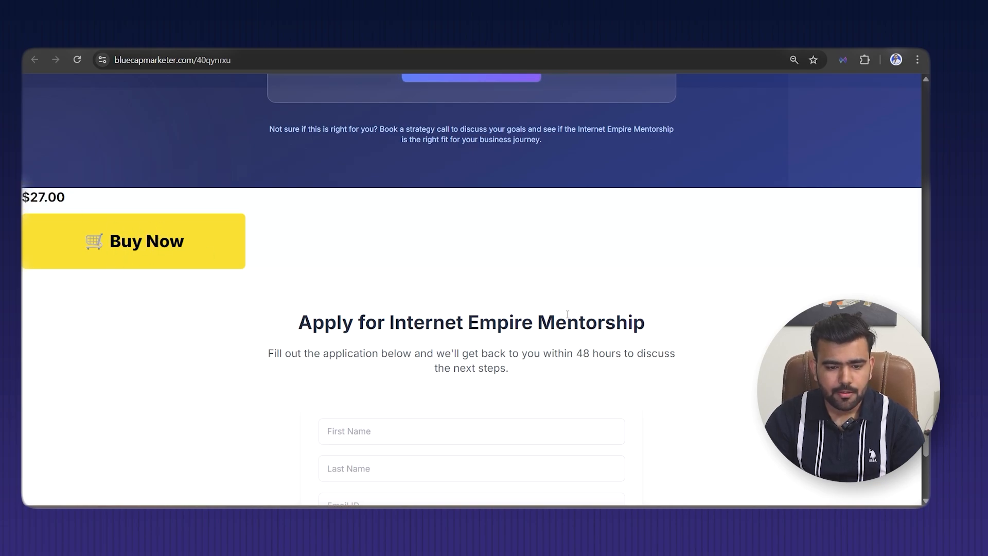
{"action": "key", "text": "ctrl+Tab"}
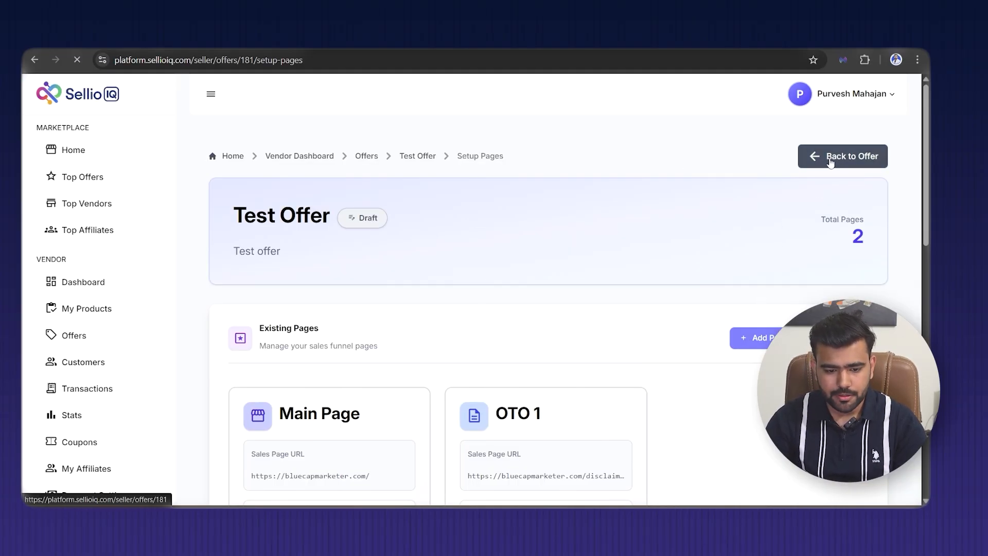
Review the Test Offer's details, submit it for approval without additional notes, and check its status in the offers list
{"action": "scroll", "coordinate": [525, 308], "scroll_direction": "down", "scroll_amount": 15}
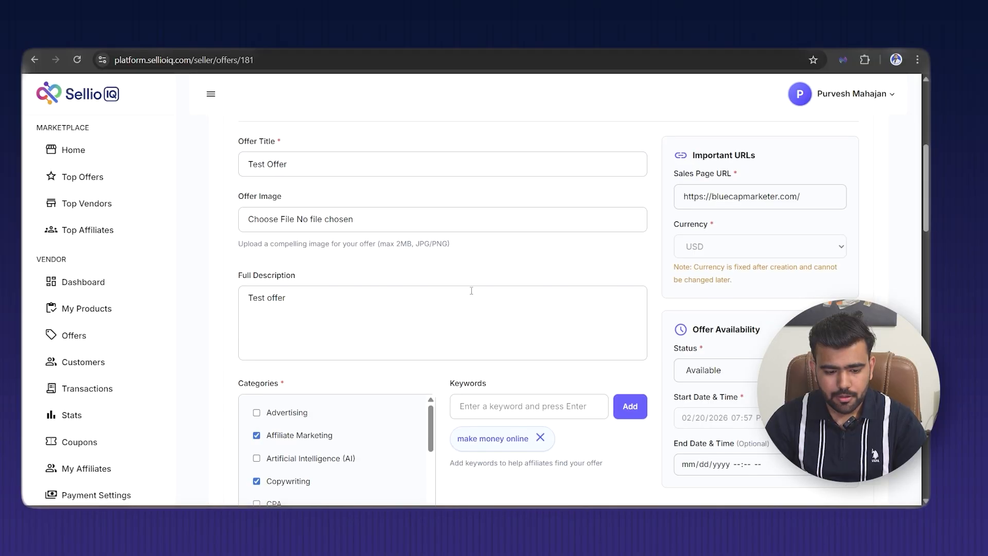
{"action": "scroll", "coordinate": [525, 307], "scroll_direction": "down", "scroll_amount": 10}
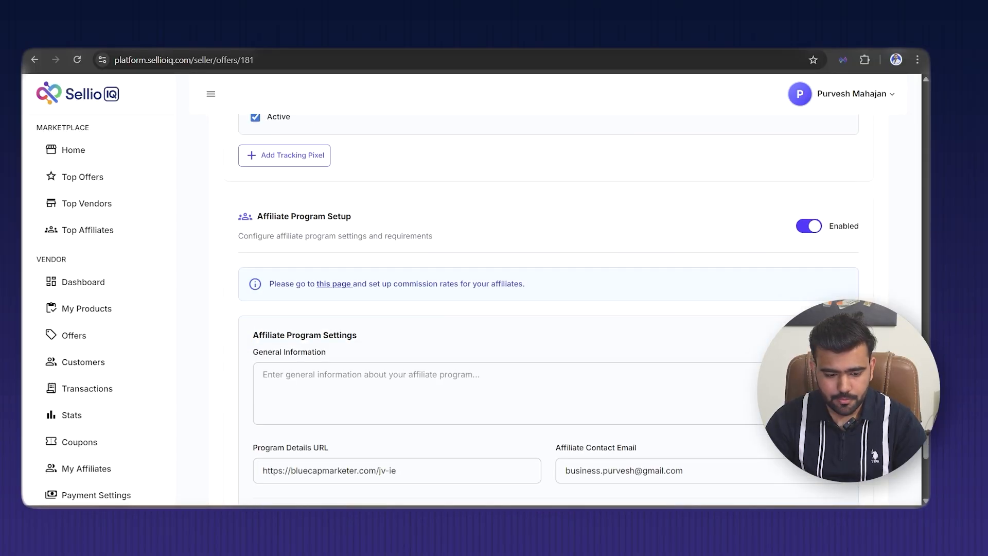
{"action": "scroll", "coordinate": [525, 308], "scroll_direction": "up", "scroll_amount": 15}
{"action": "scroll", "coordinate": [525, 307], "scroll_direction": "up", "scroll_amount": 10}
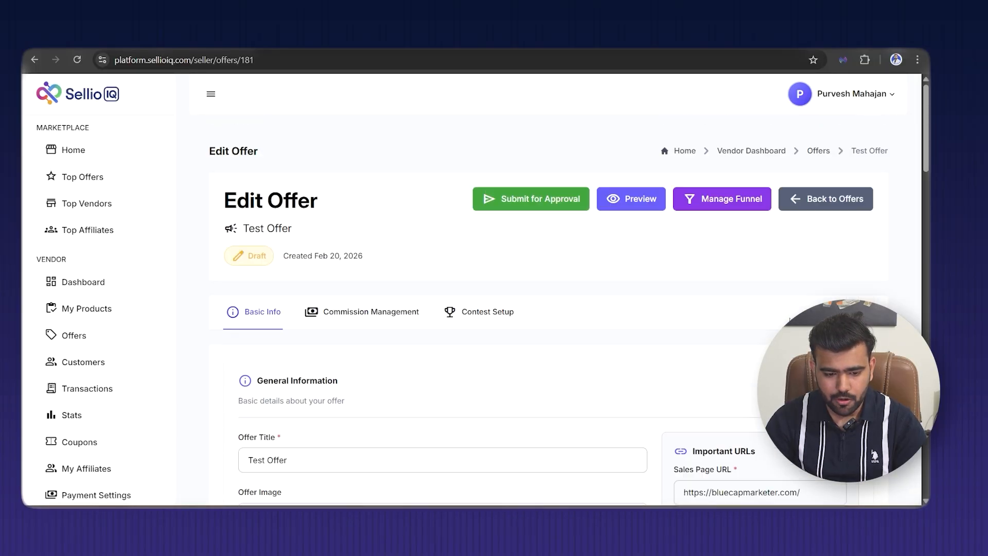
{"action": "left_click", "coordinate": [530, 205]}
{"action": "left_click", "coordinate": [431, 281]}
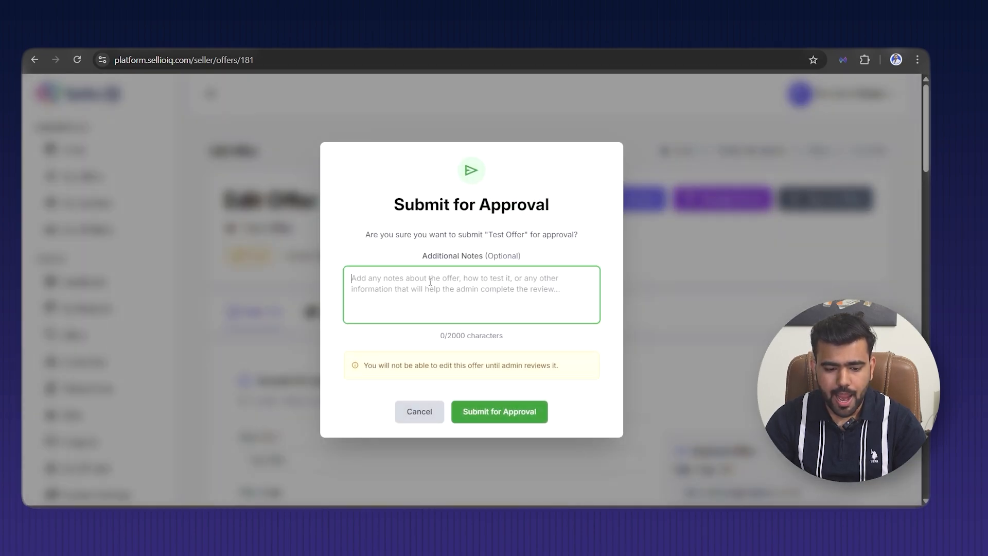
{"action": "left_click_drag", "start_coordinate": [422, 255], "coordinate": [486, 256]}
{"action": "left_click", "coordinate": [485, 282]}
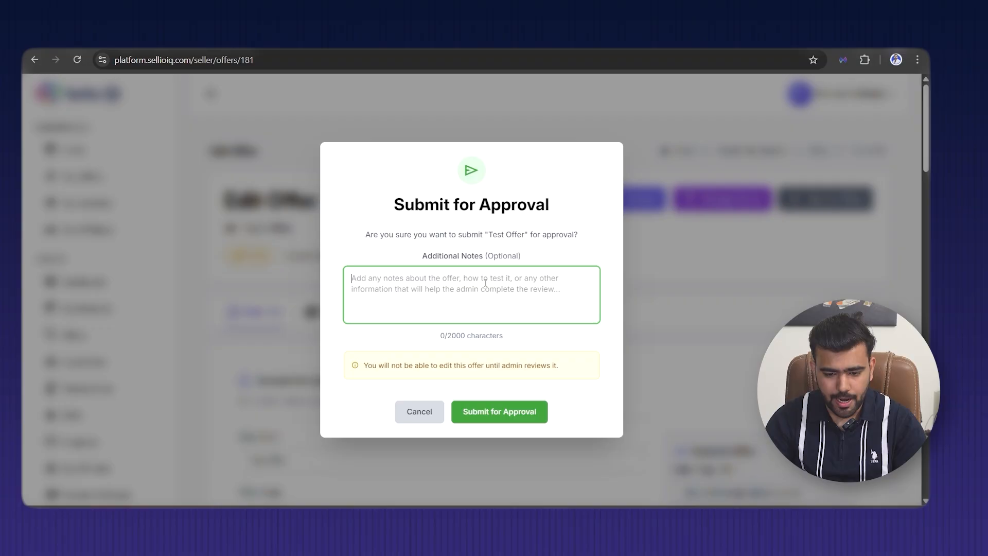
{"action": "left_click", "coordinate": [503, 412]}
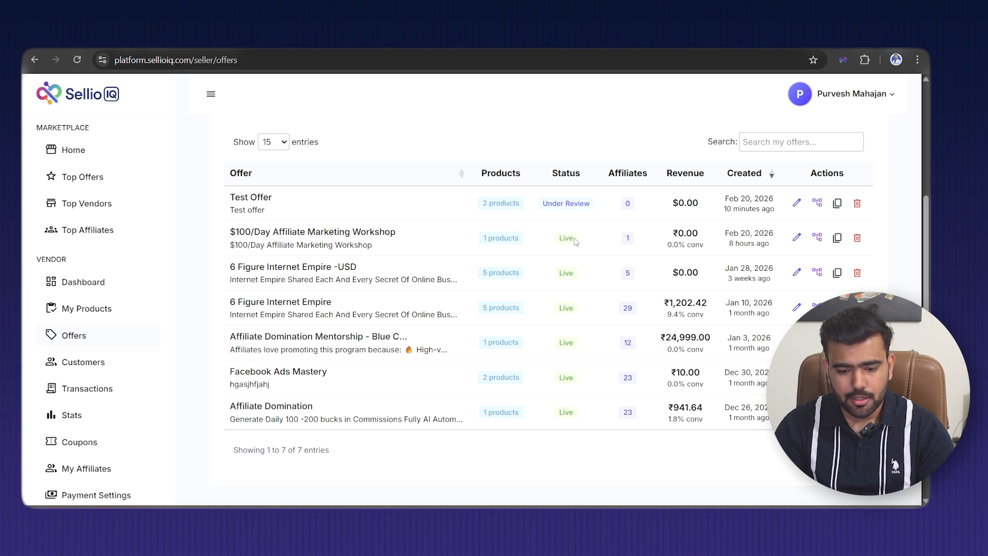
{"action": "left_click", "coordinate": [572, 183]}
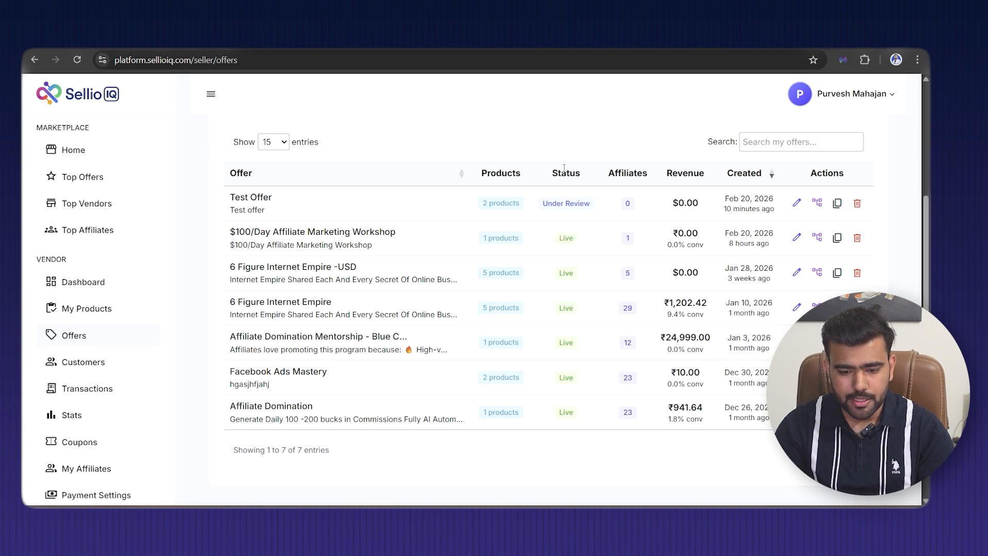